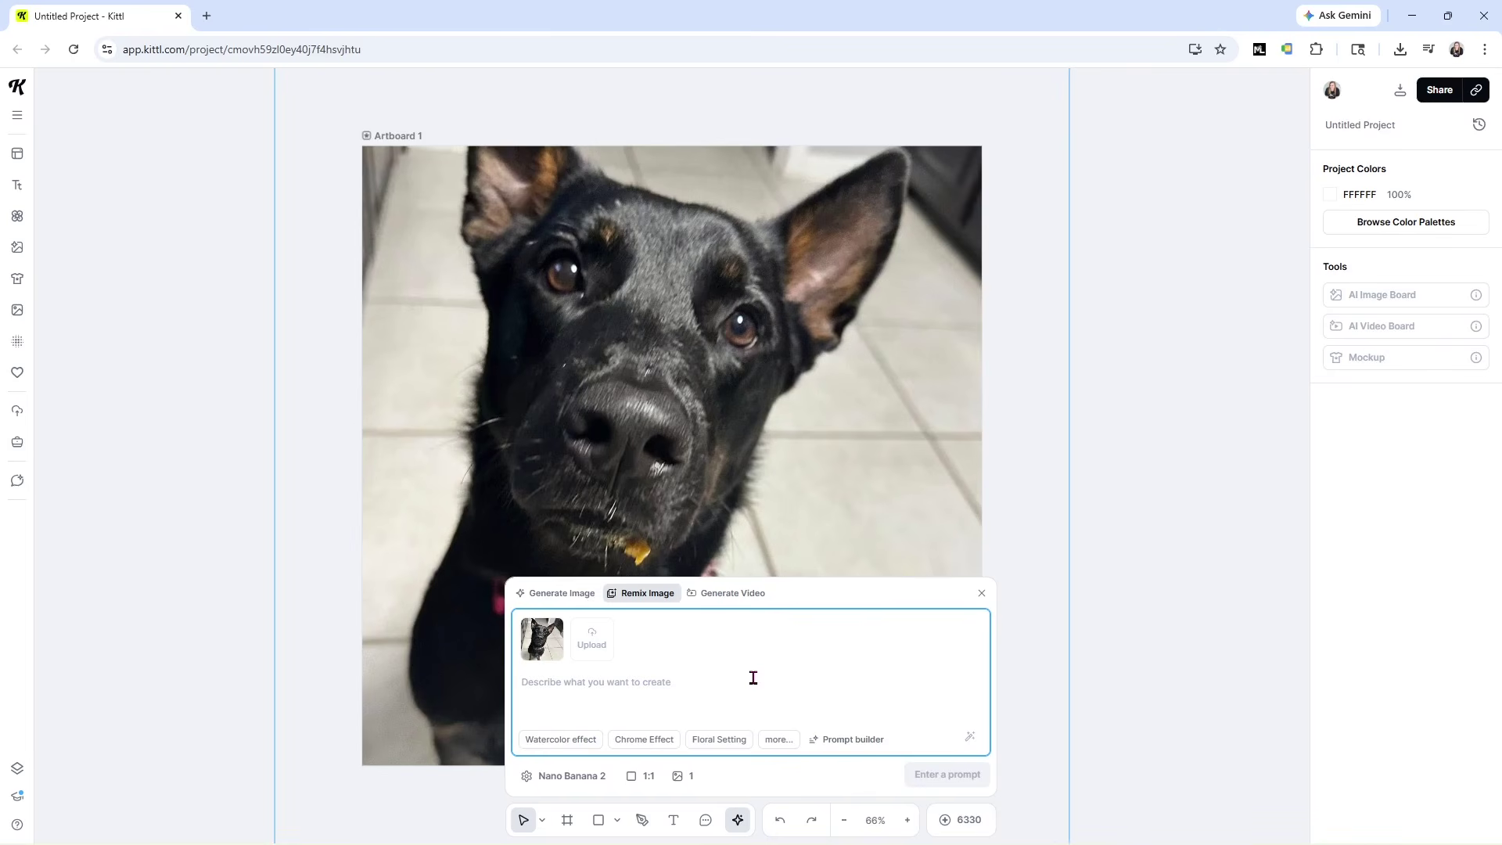
# - Choose the Anime style in the prompt builder for remixing the dog photo
pyautogui.click(835, 742)
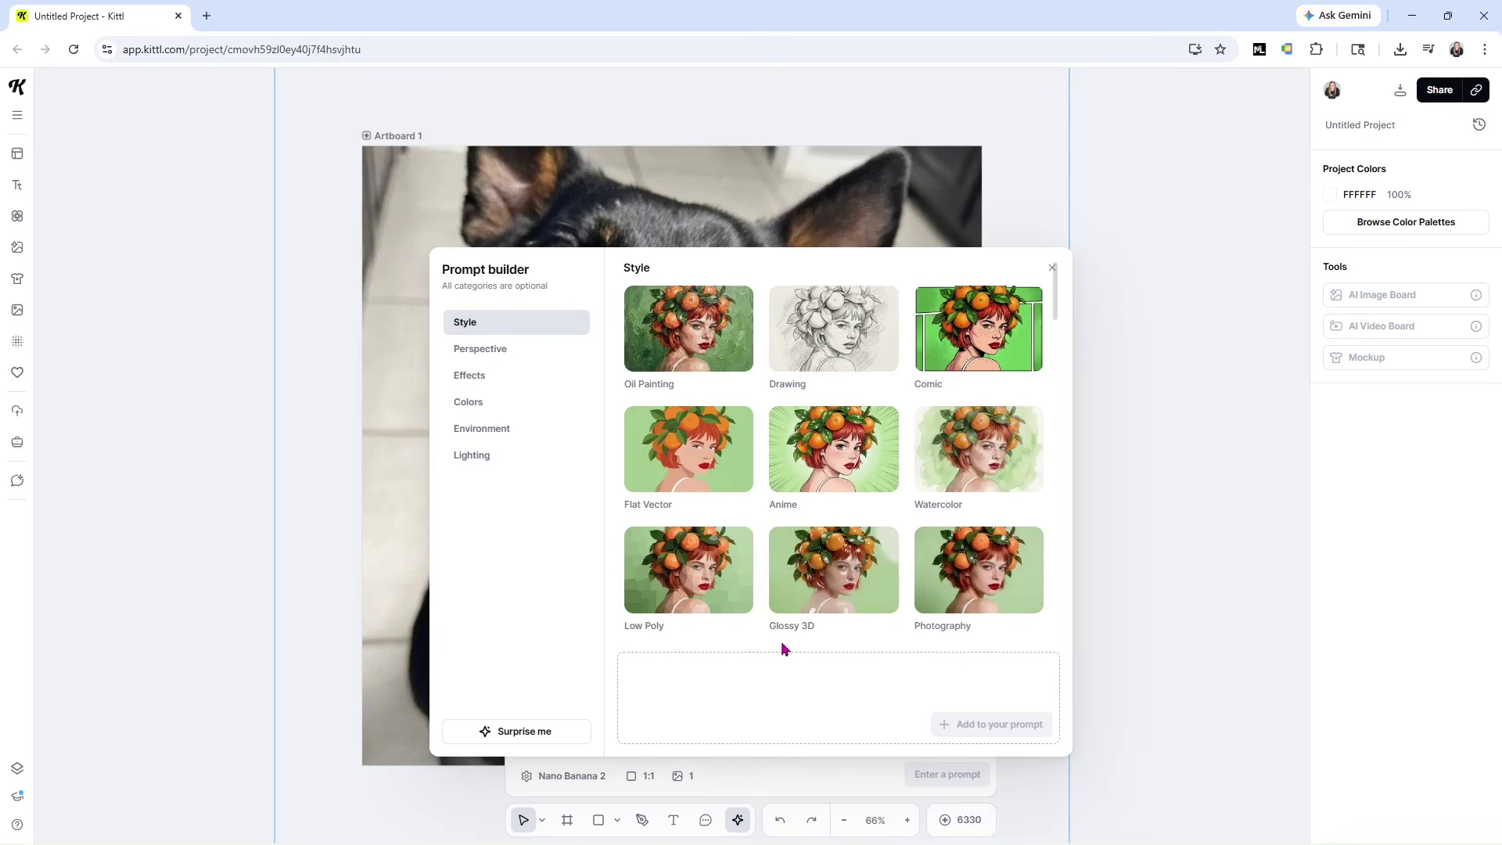
pyautogui.click(805, 489)
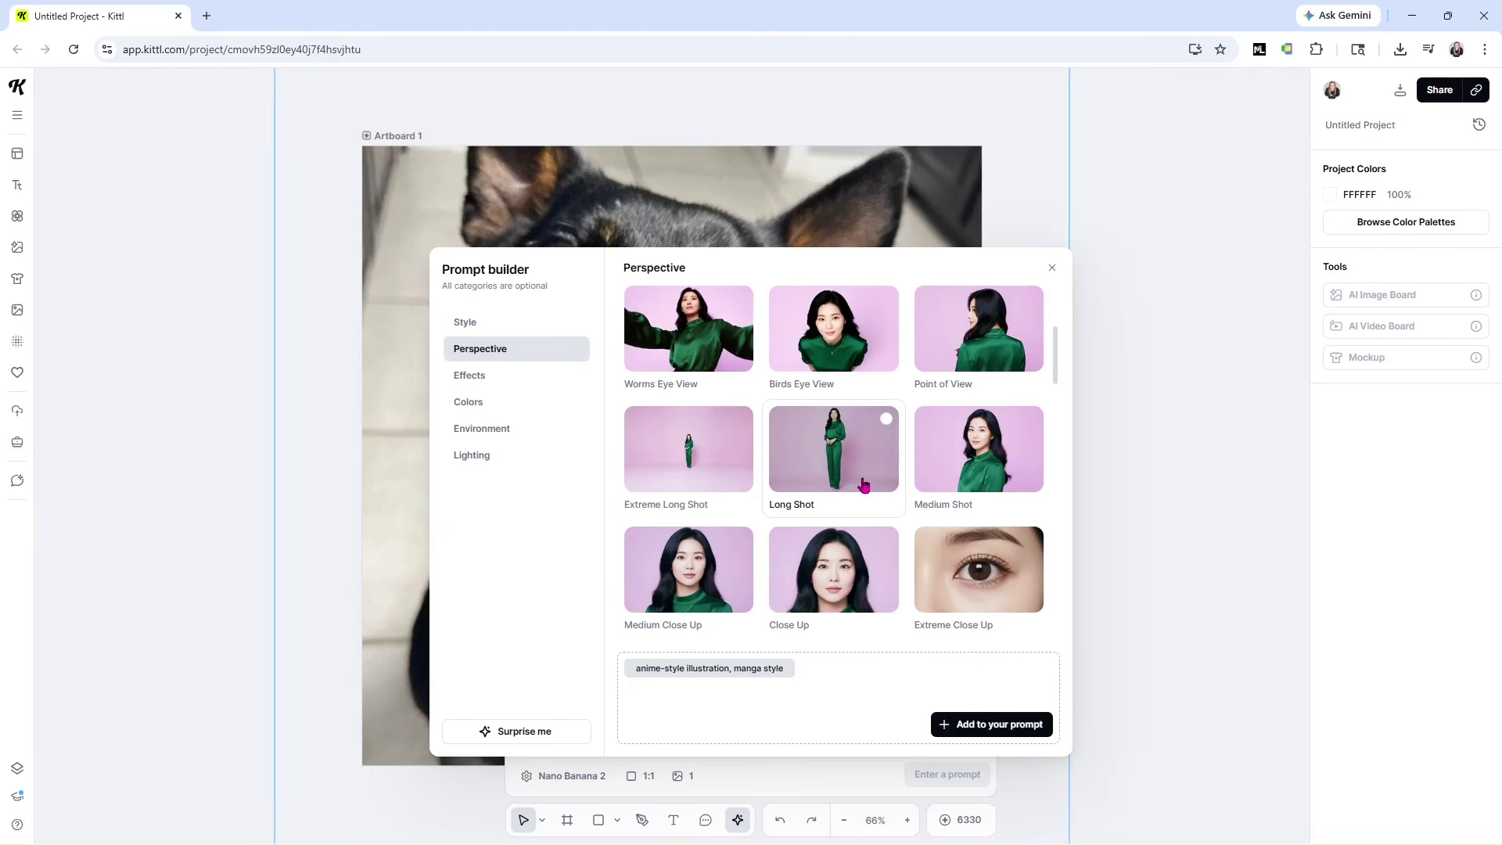
# - Look through the prompt builder's perspective, effects, colors, environment and lighting options
pyautogui.scroll(-3, 860, 485)
pyautogui.scroll(-3, 865, 485)
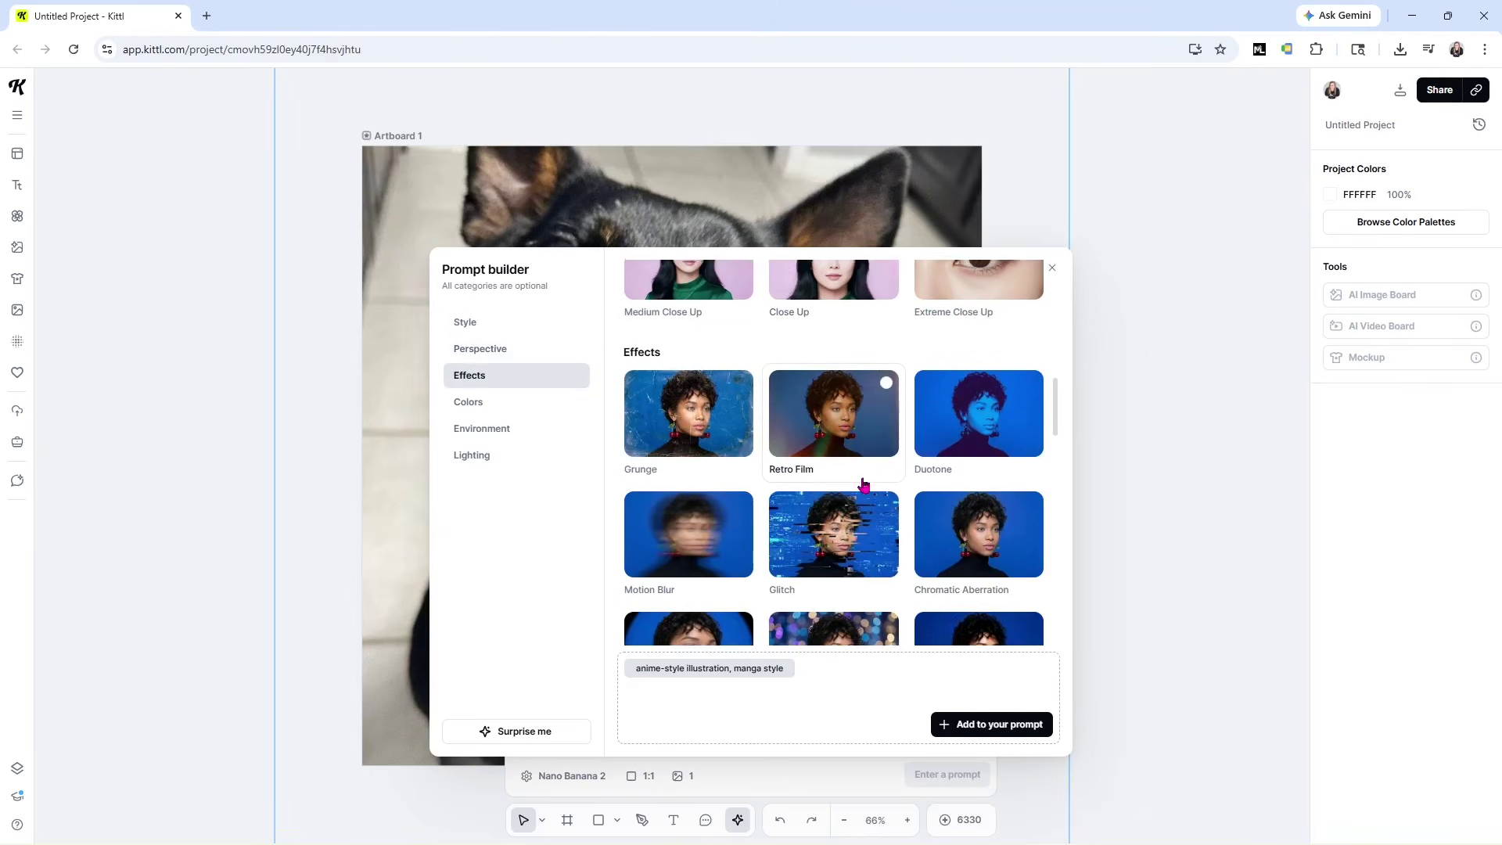
pyautogui.scroll(-3, 868, 501)
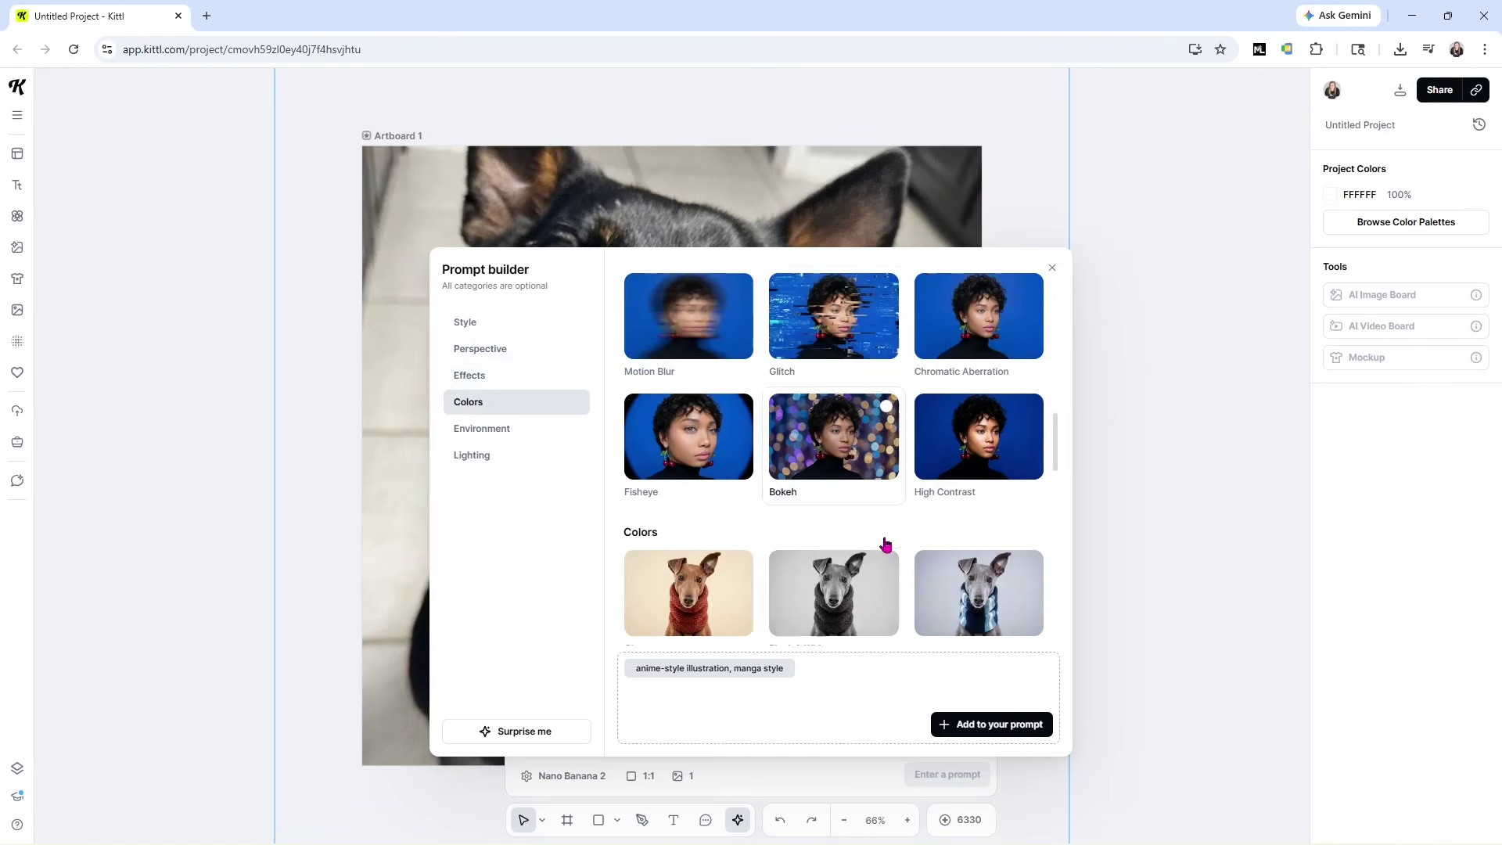
pyautogui.scroll(-5, 877, 550)
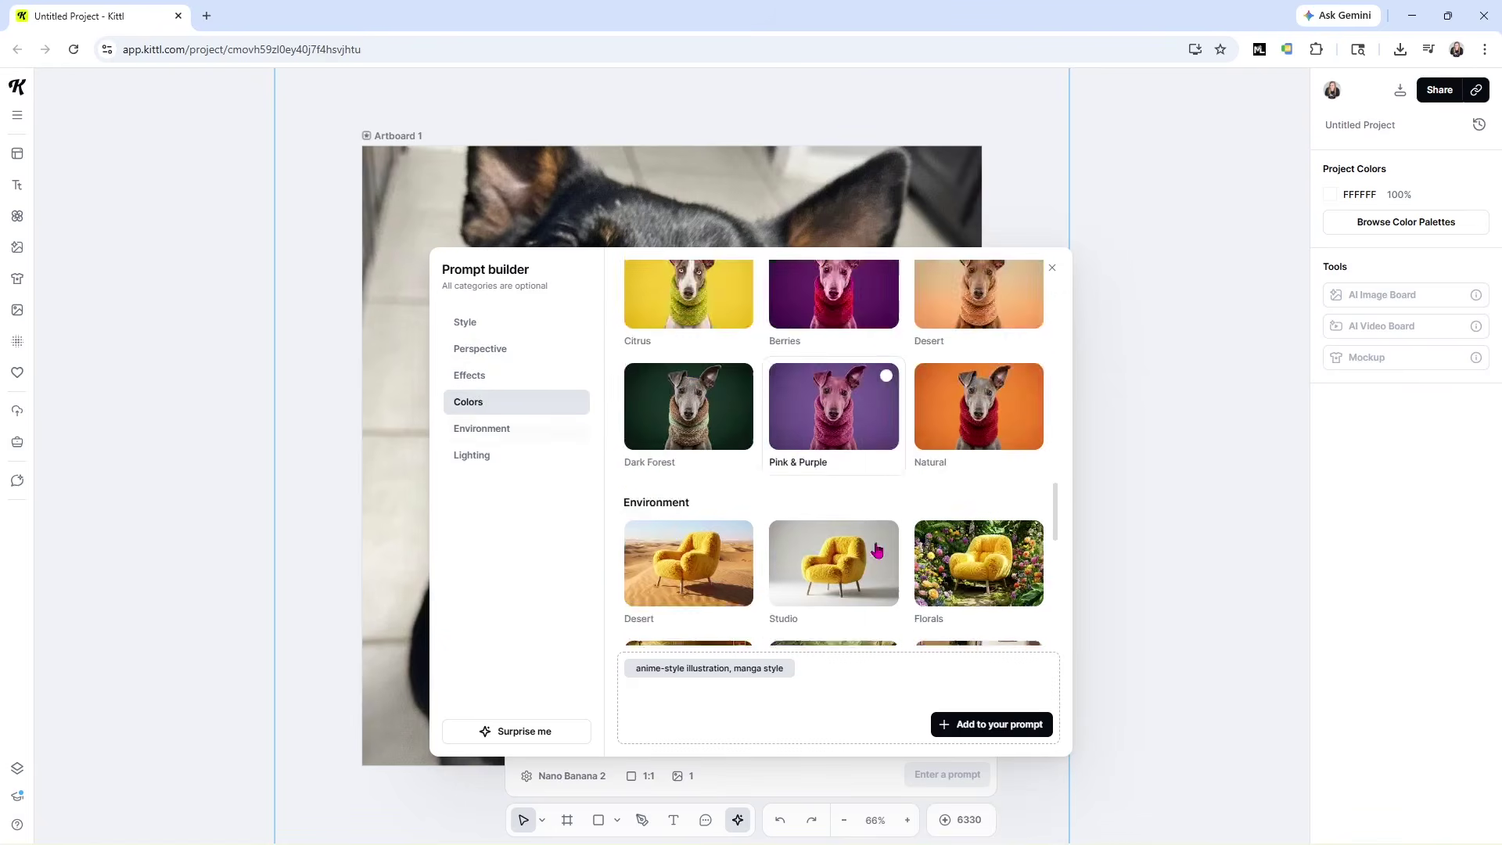
pyautogui.scroll(-1, 878, 552)
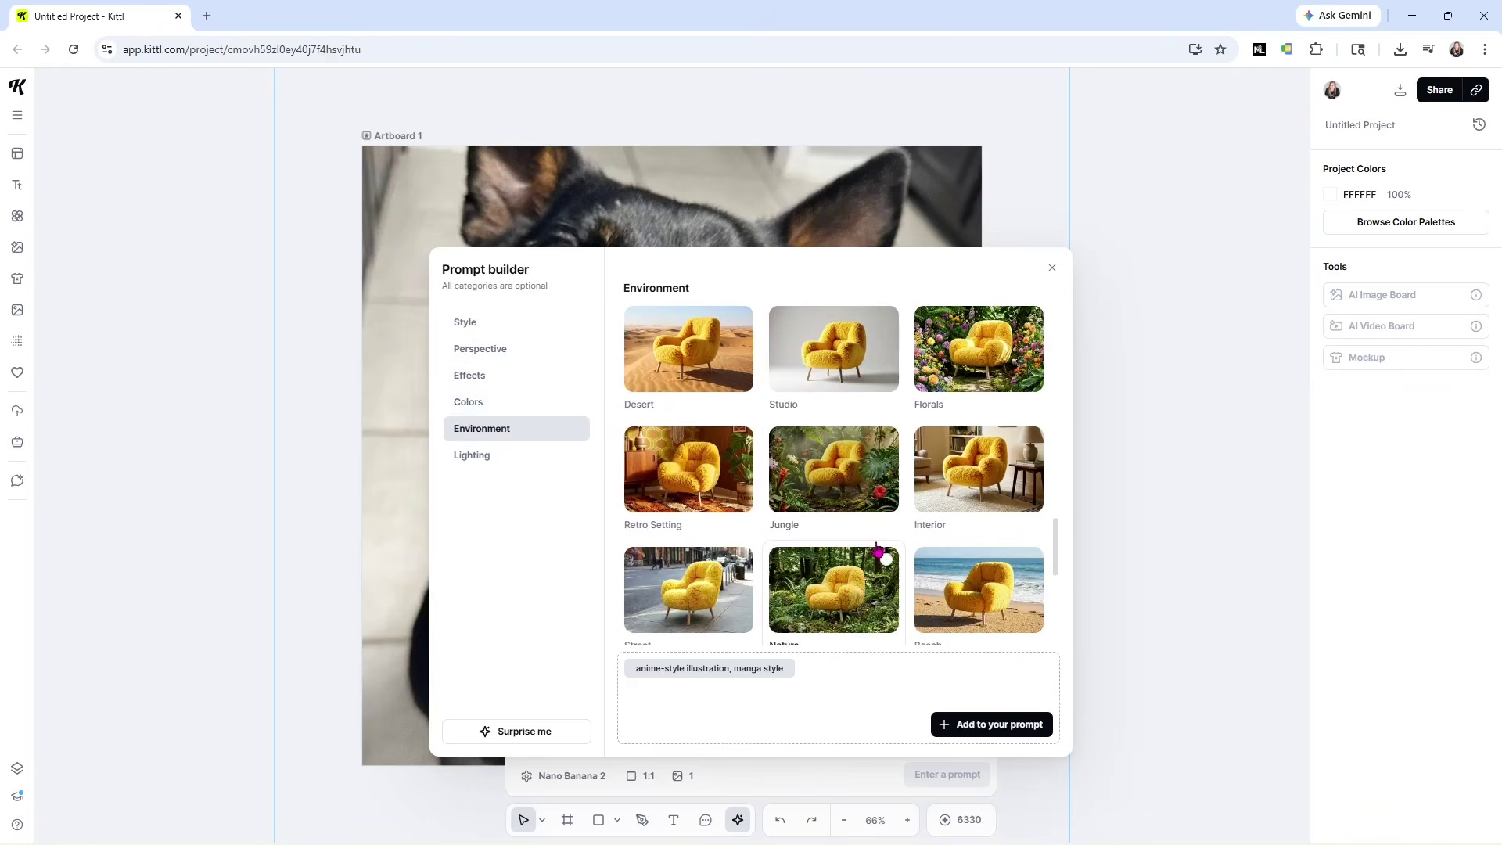
pyautogui.scroll(-1, 883, 545)
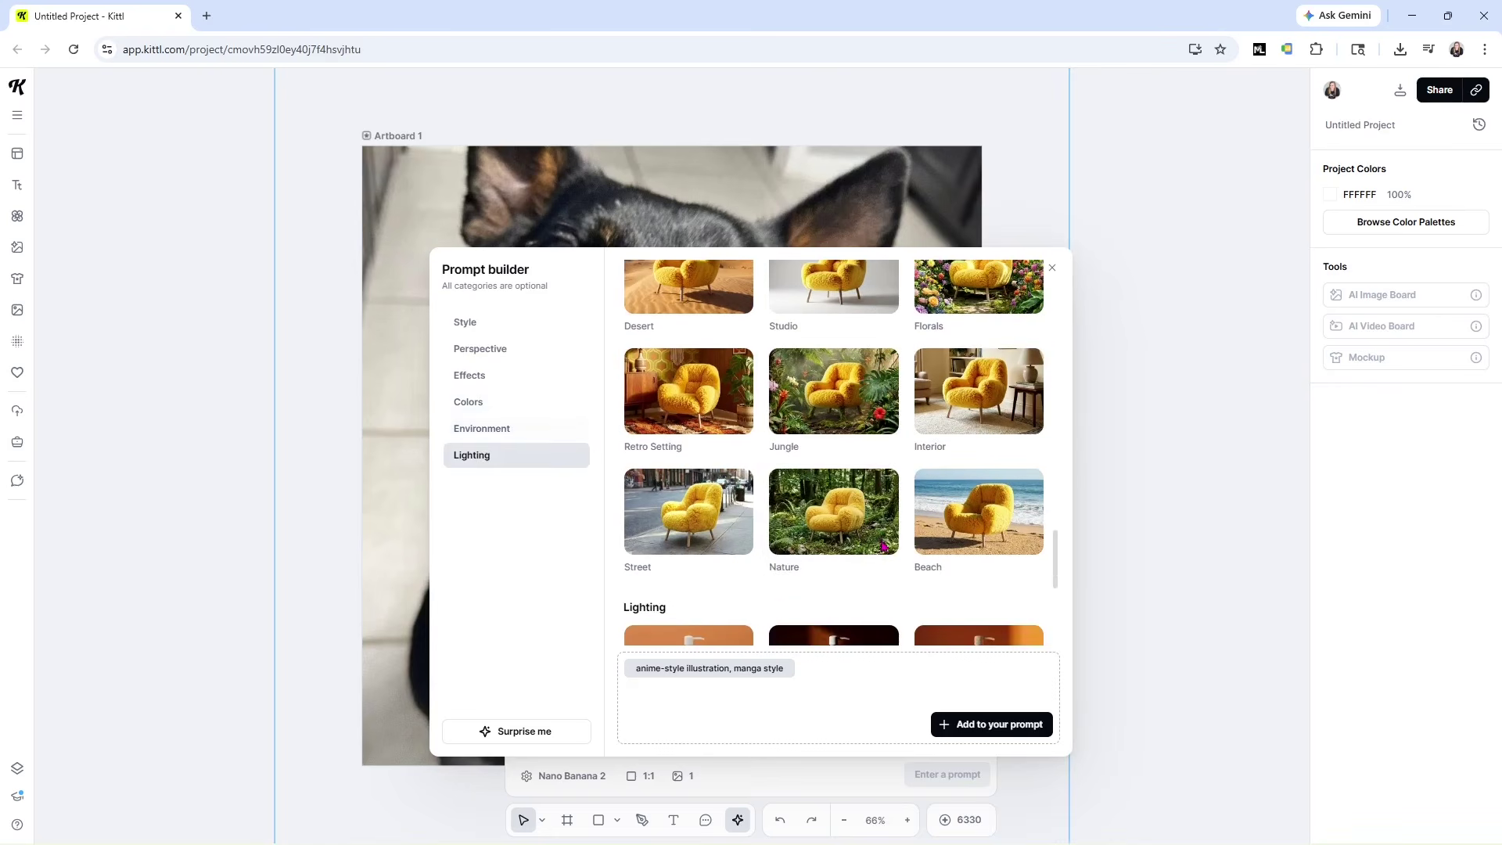
pyautogui.scroll(-1, 882, 546)
pyautogui.scroll(-3, 909, 552)
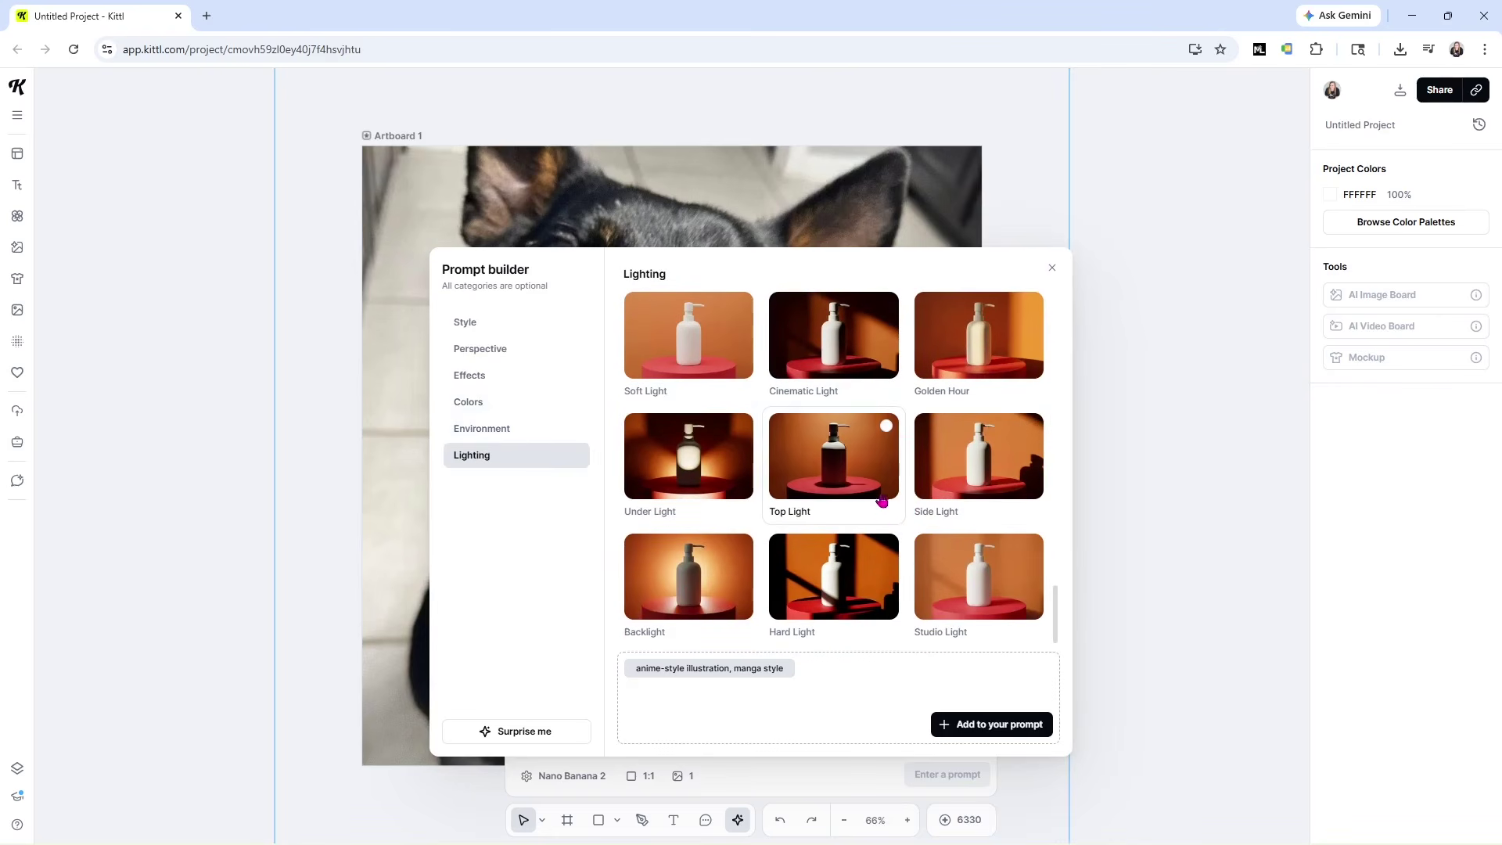
# - Add the chosen anime and manga style to the remix prompt and generate one image
pyautogui.click(951, 730)
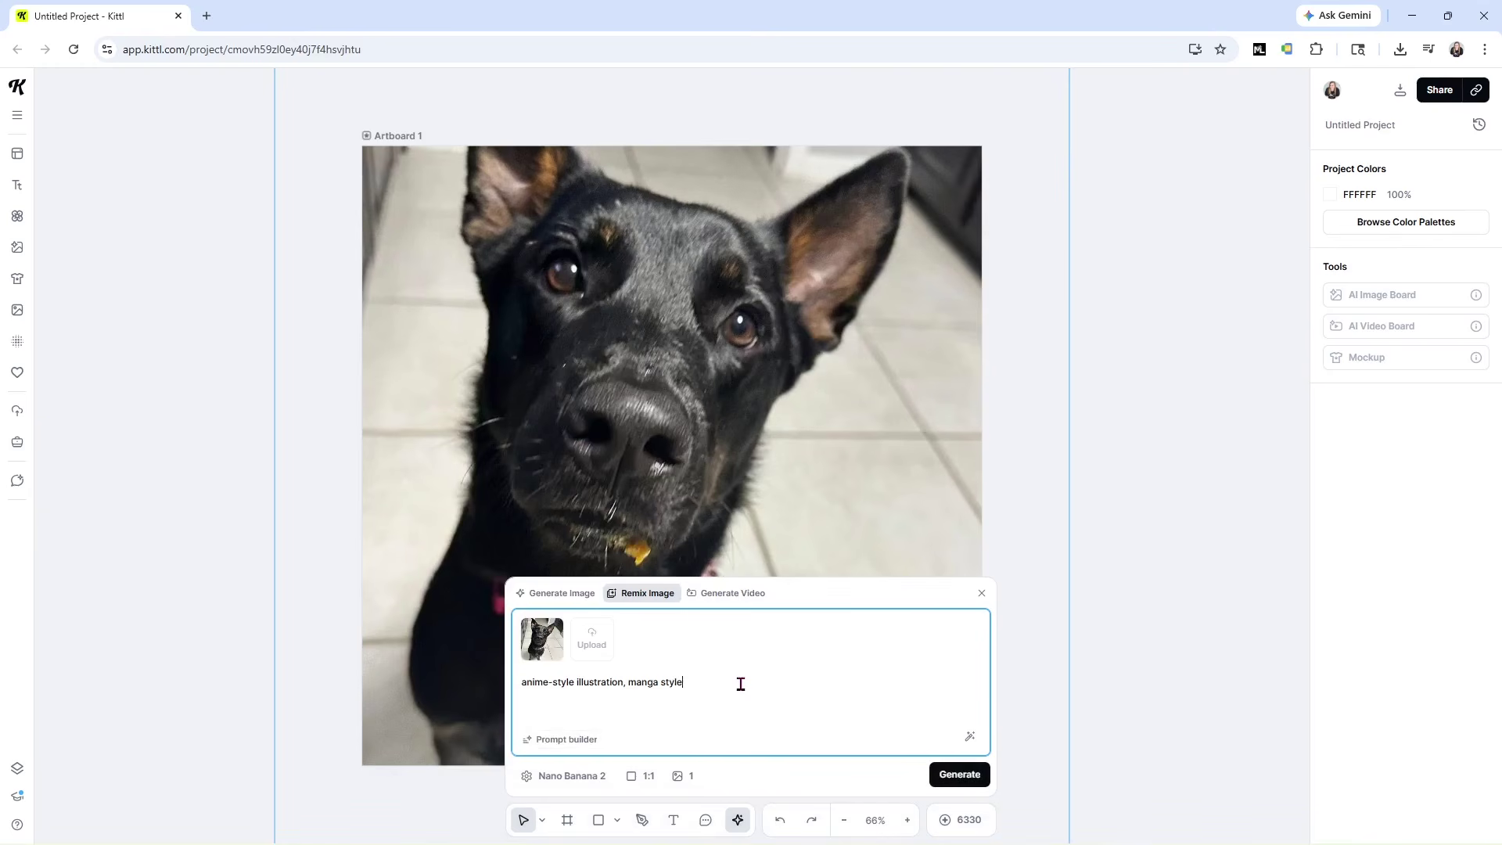
pyautogui.click(938, 776)
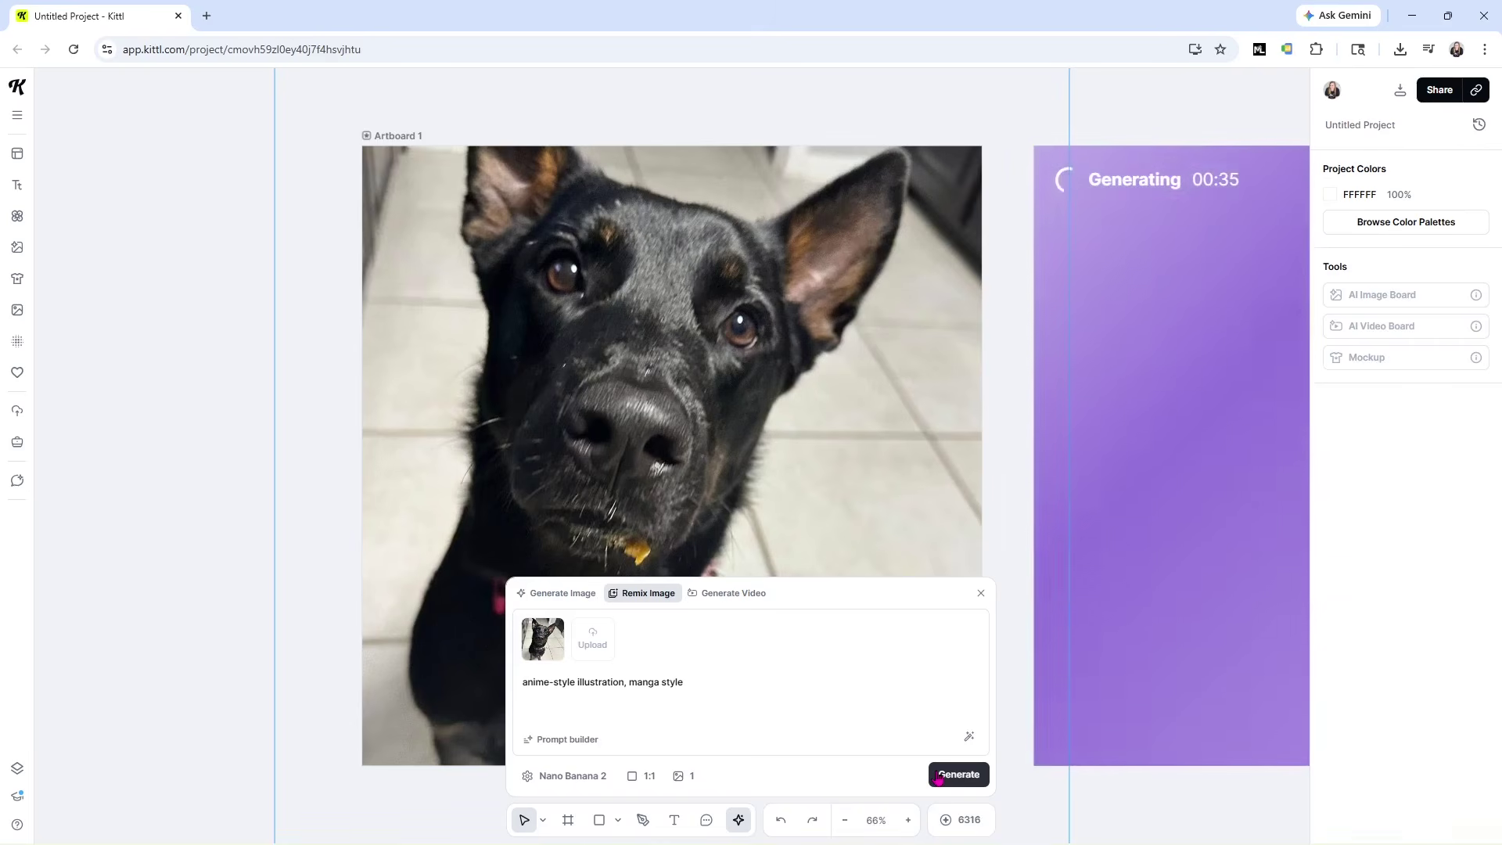
# - Move the original photo off the artboard and place the generated anime dog image so it fills the artboard
pyautogui.moveTo(794, 396); pyautogui.dragTo(94, 405)
pyautogui.moveTo(1251, 375); pyautogui.dragTo(563, 393)
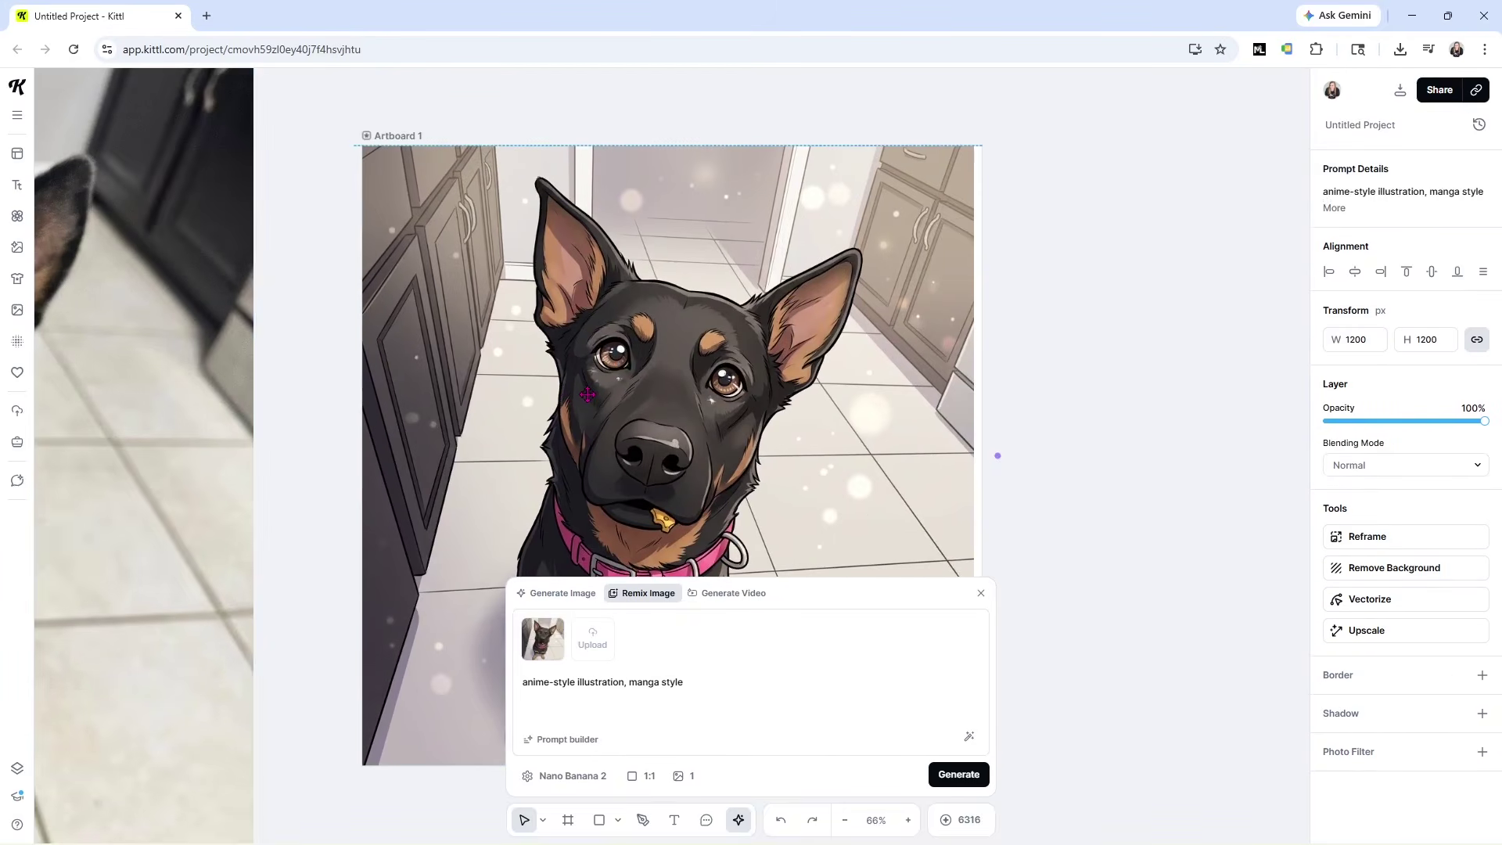
pyautogui.click(980, 593)
pyautogui.moveTo(810, 468)
pyautogui.mouseDown()
pyautogui.moveTo(825, 452)
pyautogui.moveTo(820, 463)
pyautogui.mouseUp()
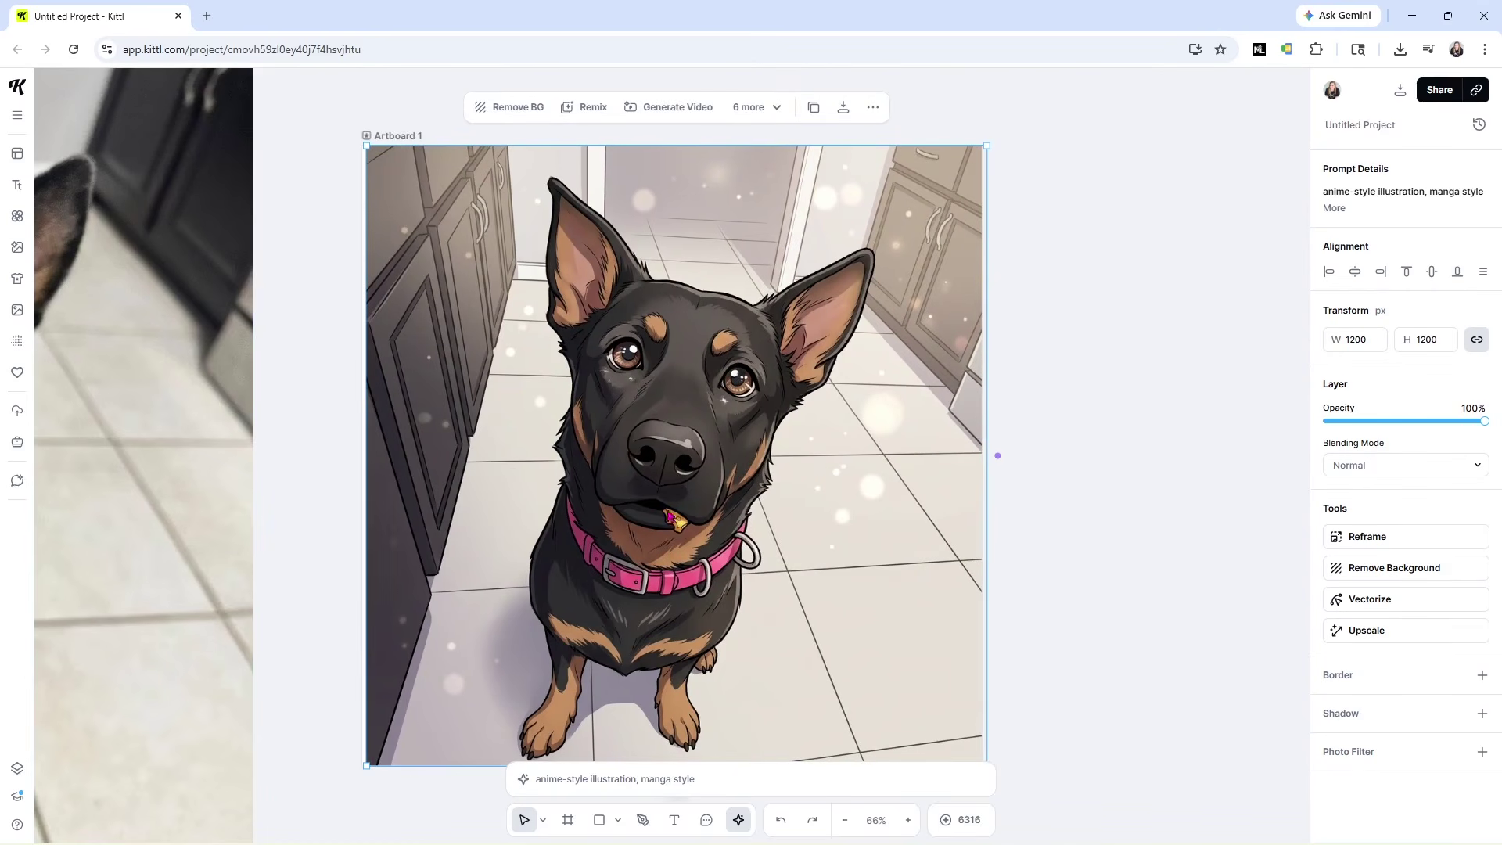
pyautogui.moveTo(164, 368); pyautogui.dragTo(175, 332)
pyautogui.click(748, 447)
pyautogui.moveTo(753, 445); pyautogui.dragTo(752, 443)
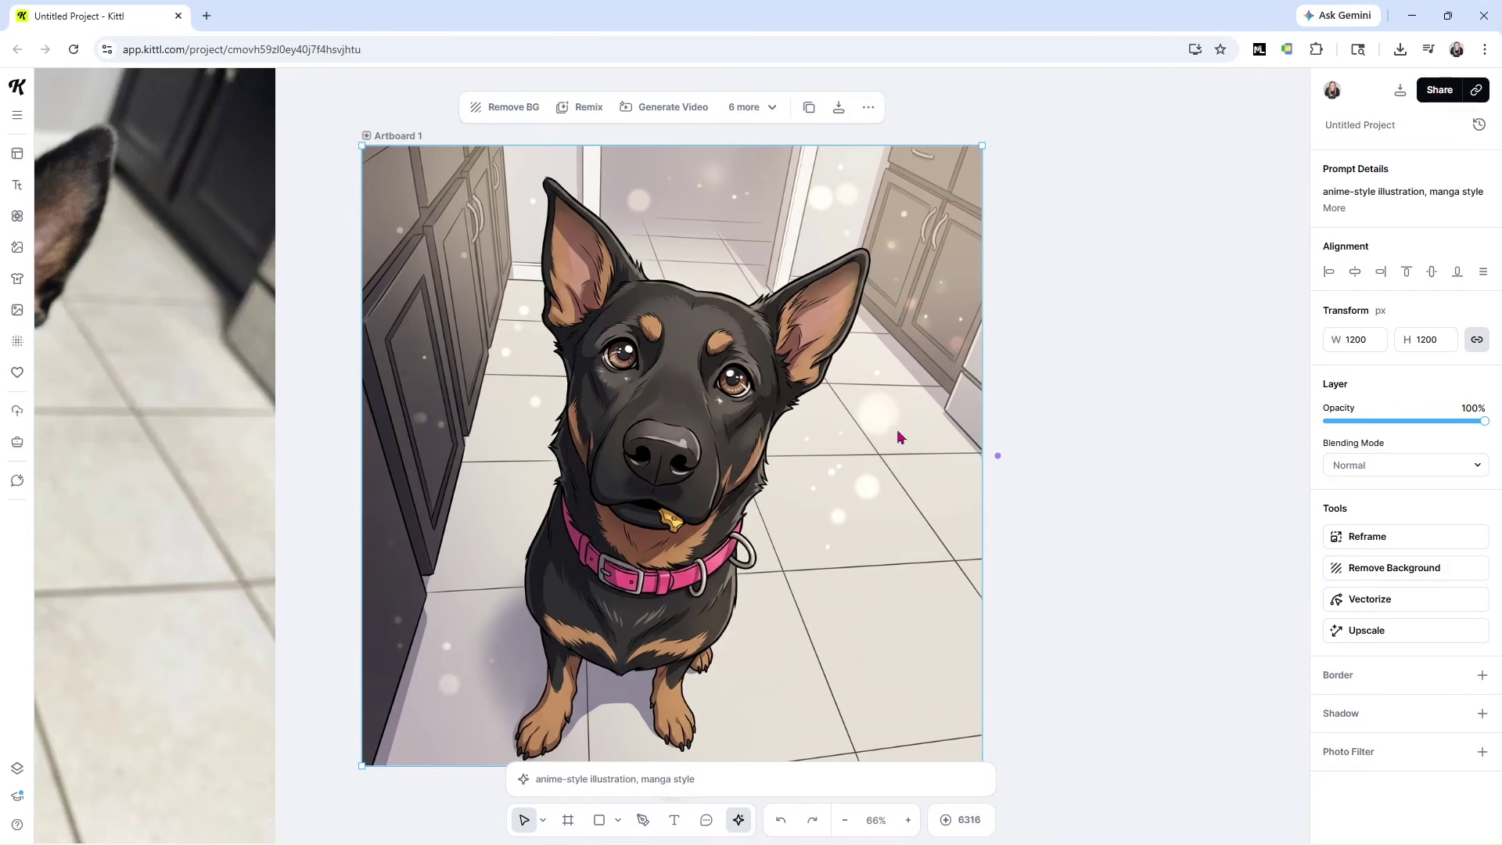
# - Remove the background of the anime dog image and enlarge the cut-out to about 827 × 1157 px within the artboard
pyautogui.click(1356, 569)
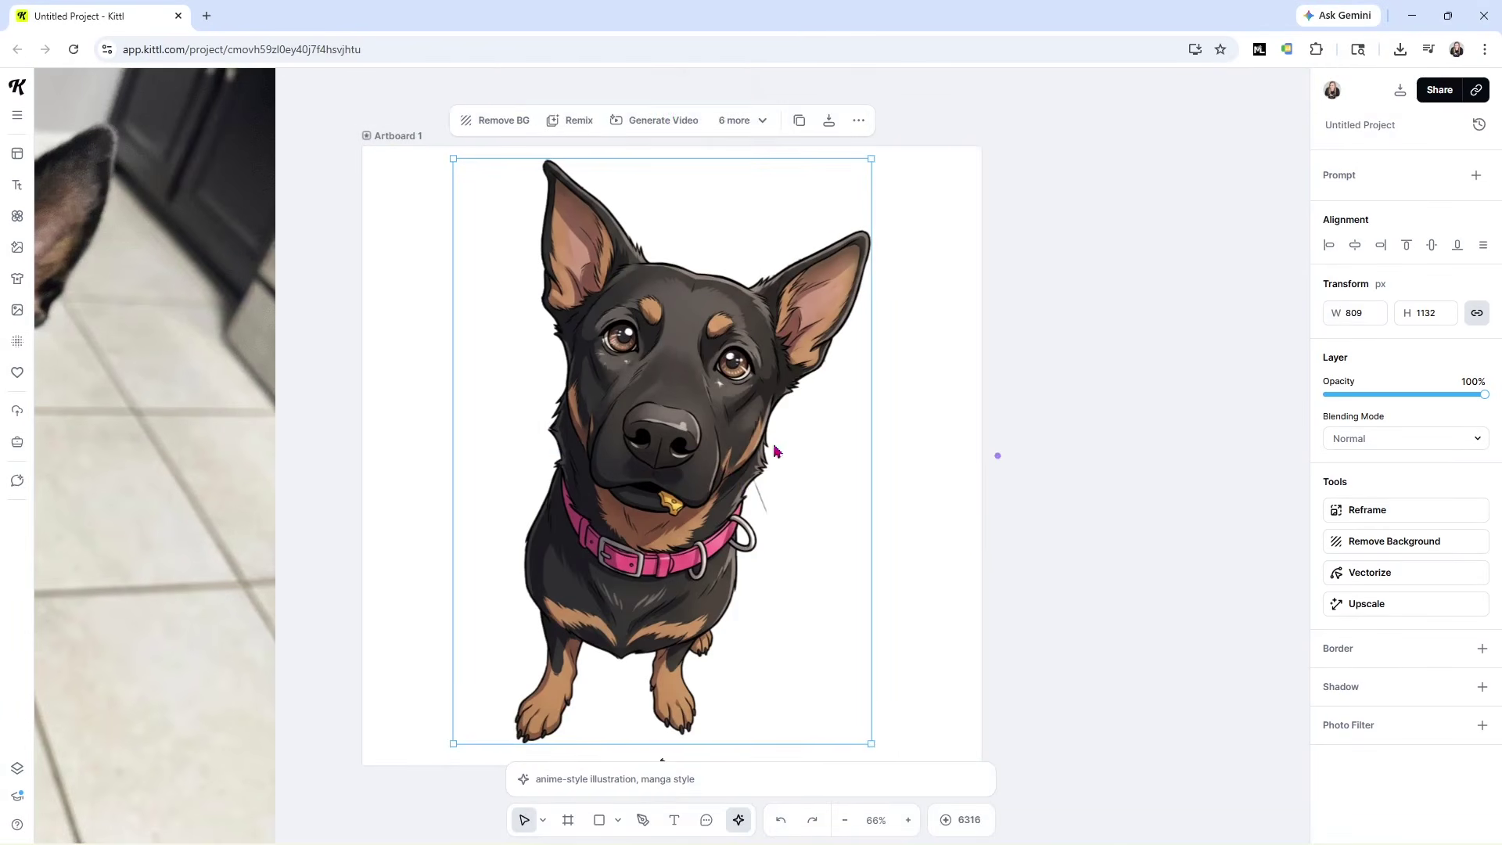
pyautogui.moveTo(454, 158); pyautogui.dragTo(442, 155)
pyautogui.moveTo(614, 302); pyautogui.dragTo(625, 321)
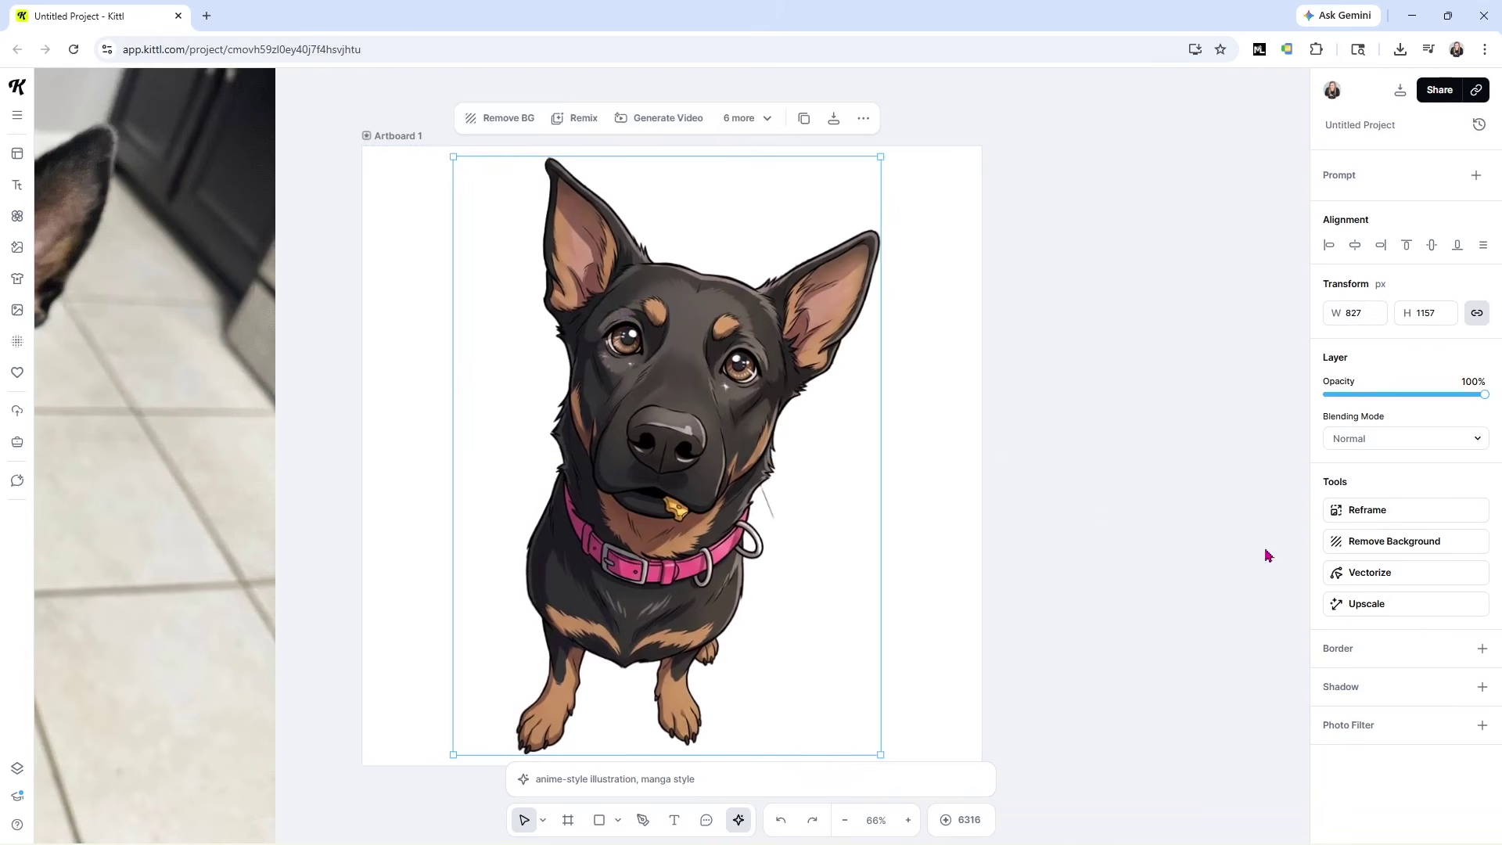
# - Upscale the cut-out dog image
pyautogui.click(1361, 611)
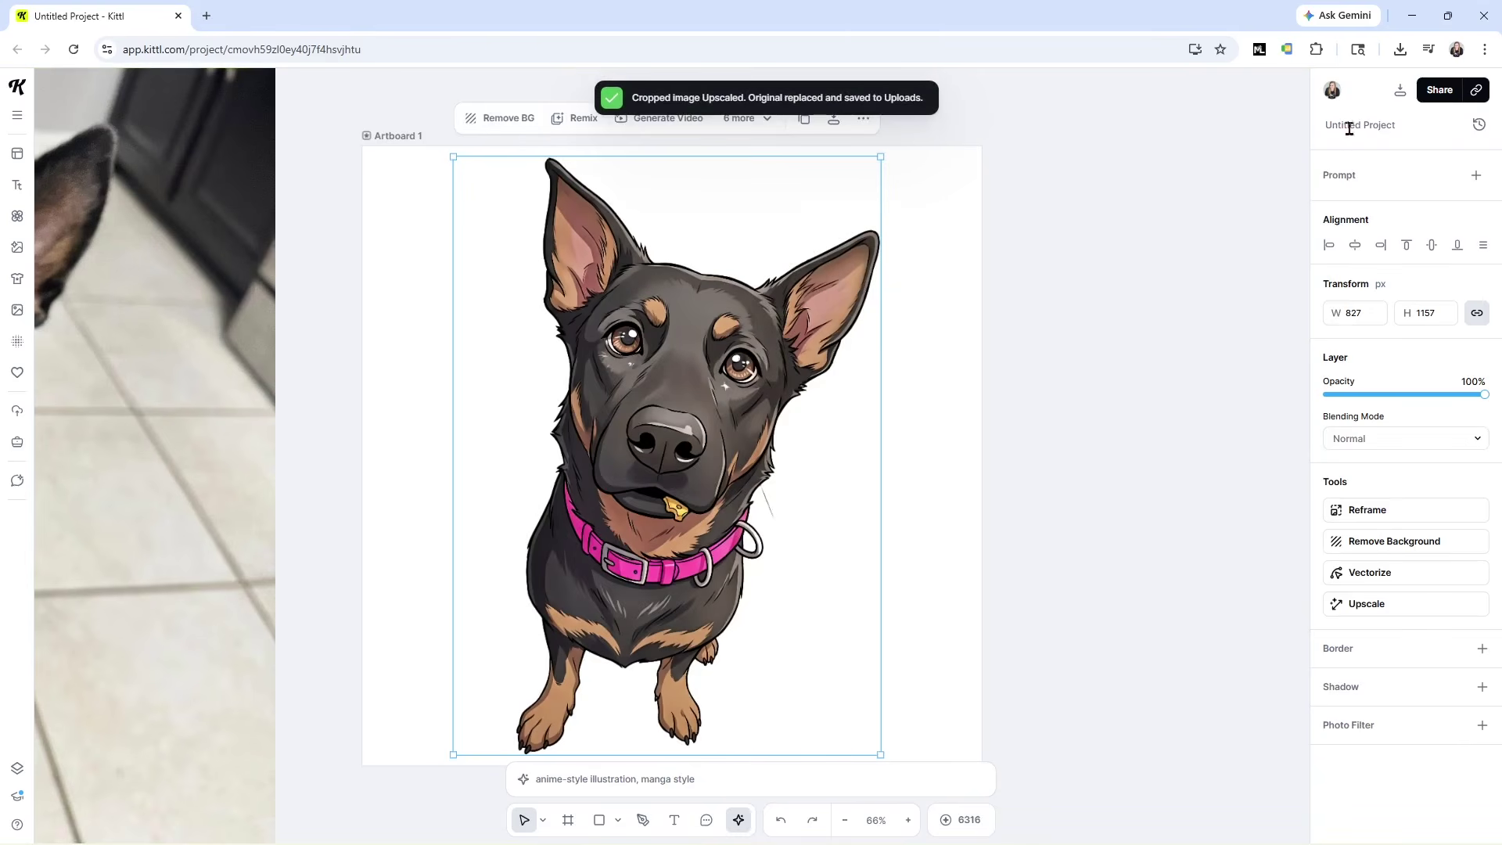
# - Export Artboard 1 as a 300 dpi PNG with Optimize Quality enabled, saving it as "Rumor sticker" in the kittle folder
pyautogui.click(1398, 94)
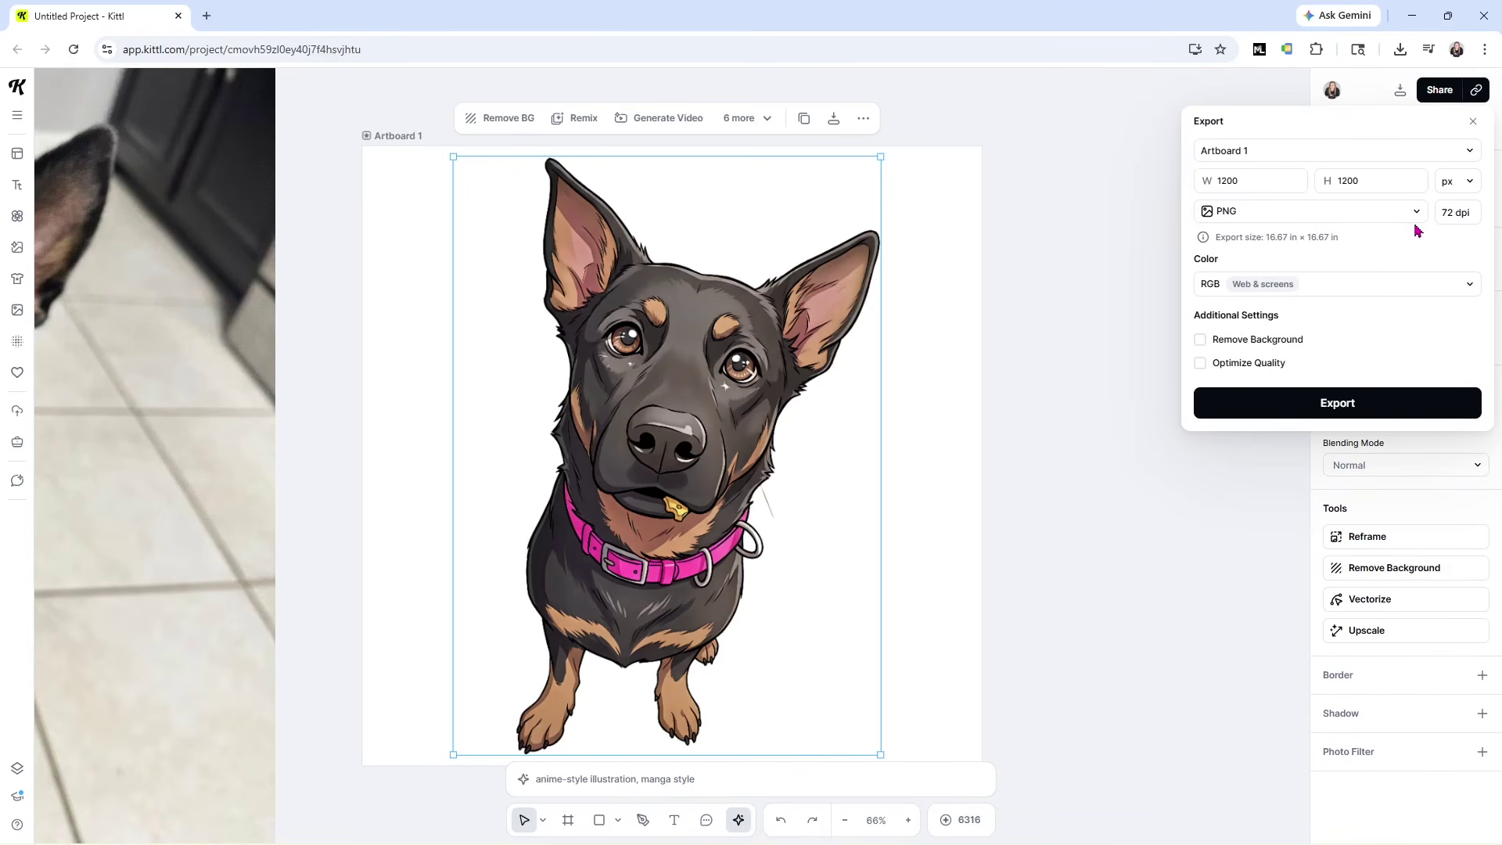
pyautogui.click(1451, 212)
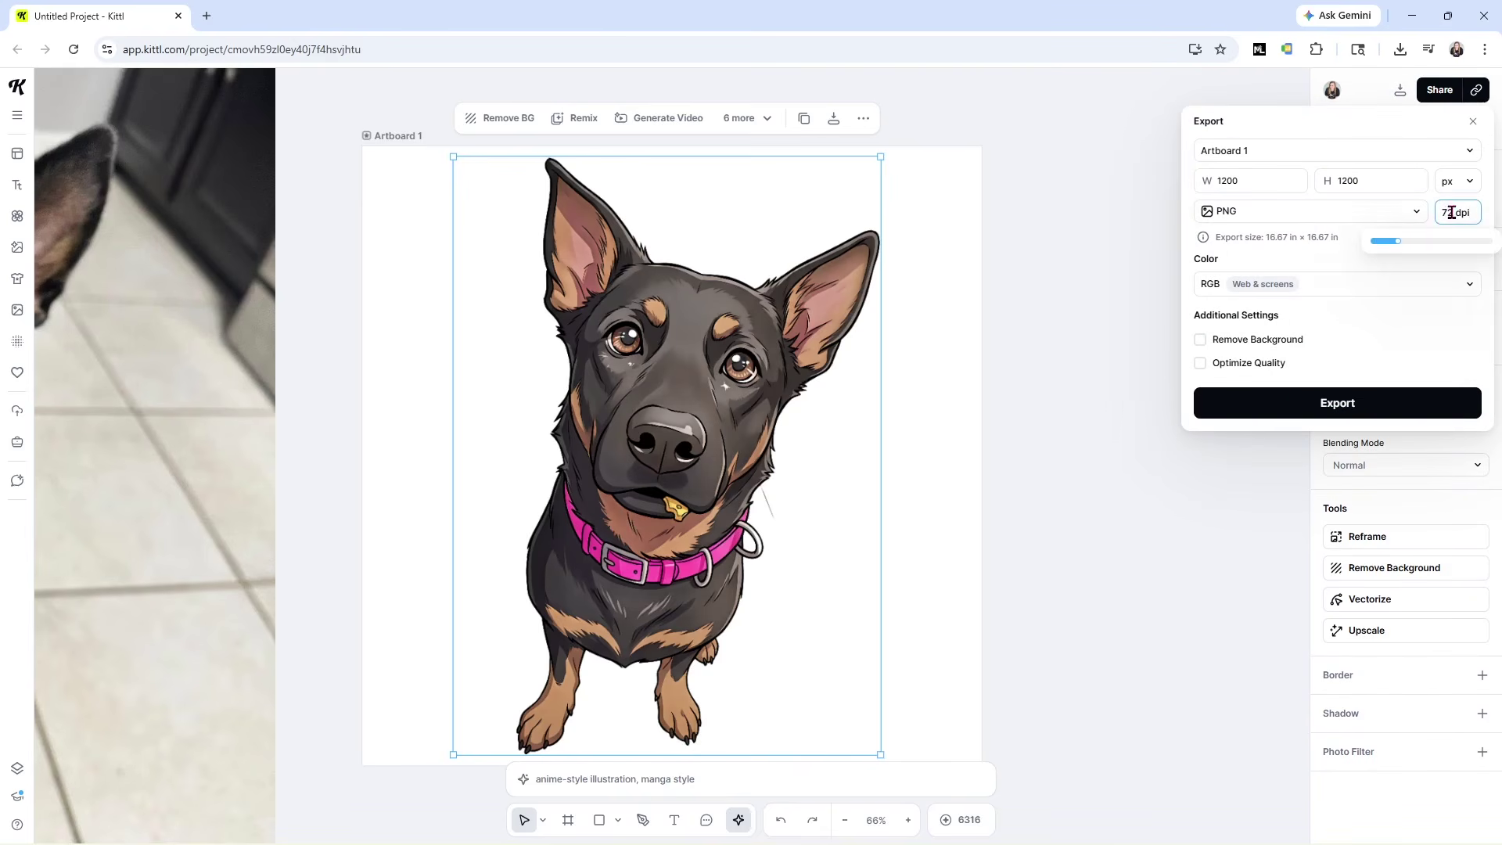
pyautogui.moveTo(1398, 242); pyautogui.dragTo(1497, 251)
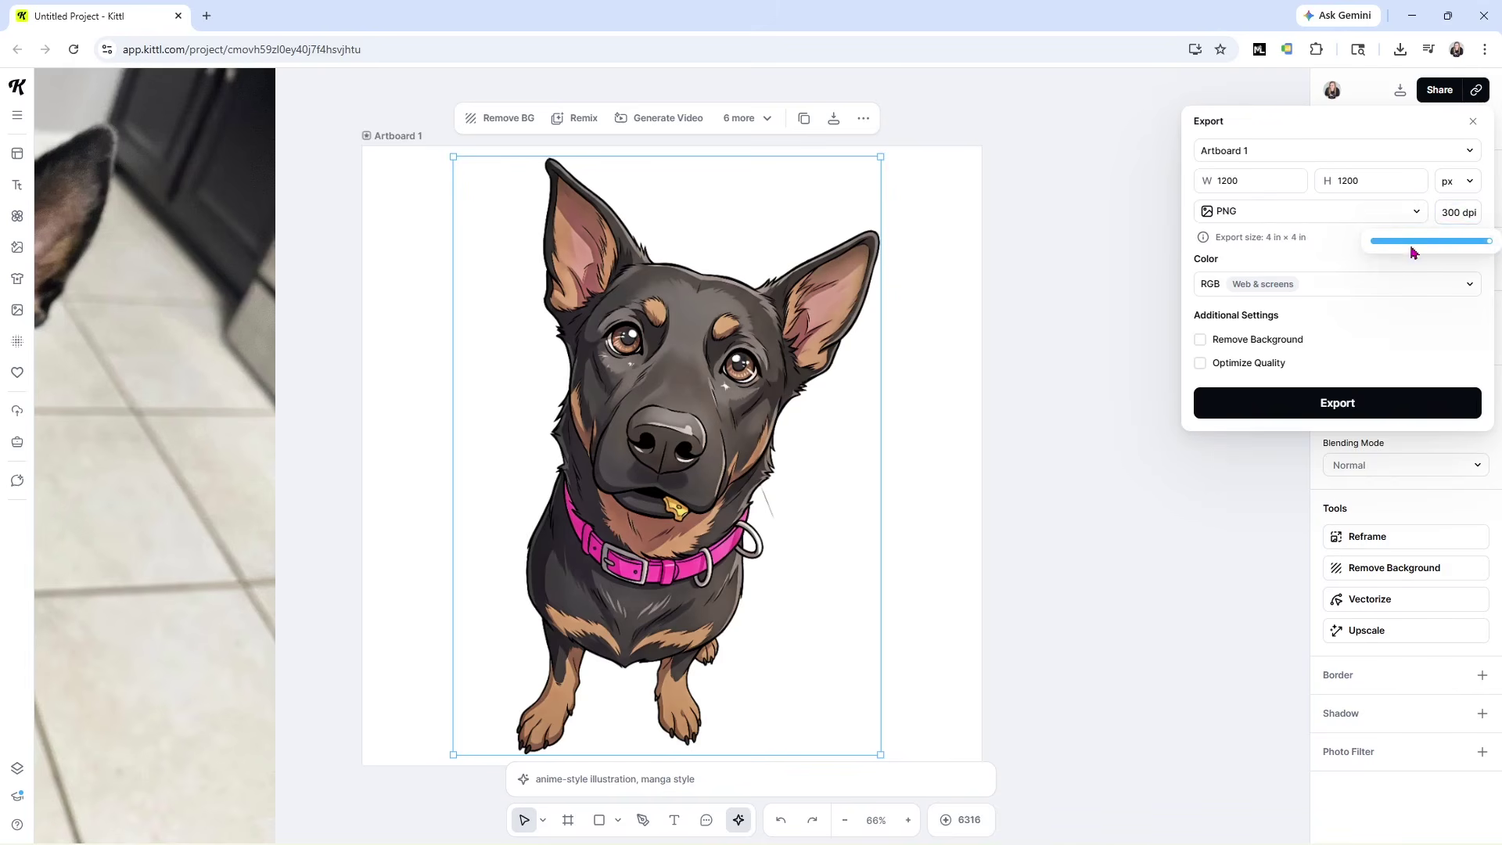
pyautogui.click(1301, 245)
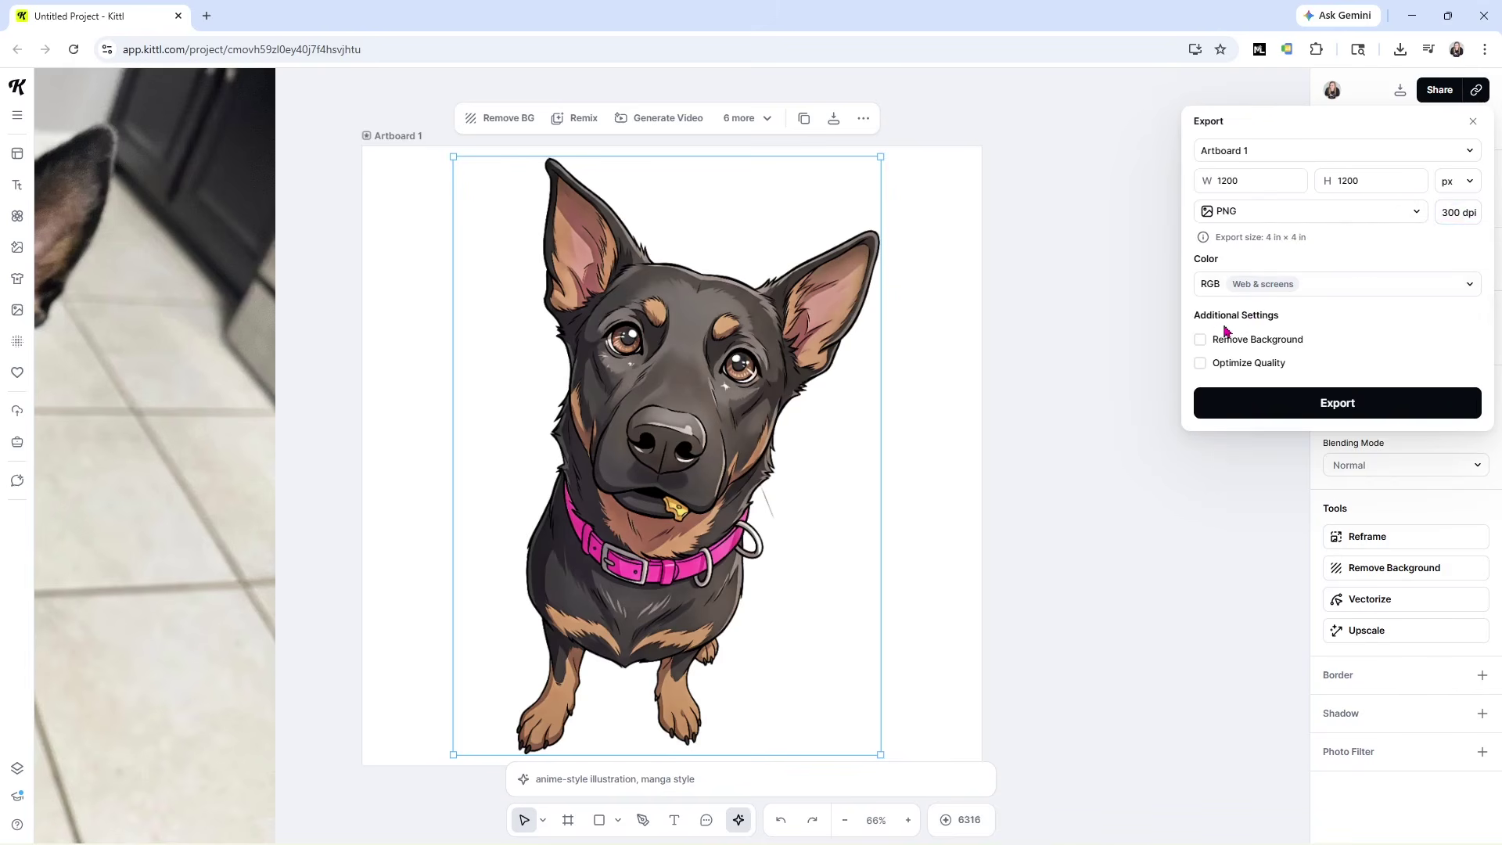
pyautogui.click(1200, 365)
pyautogui.click(1342, 405)
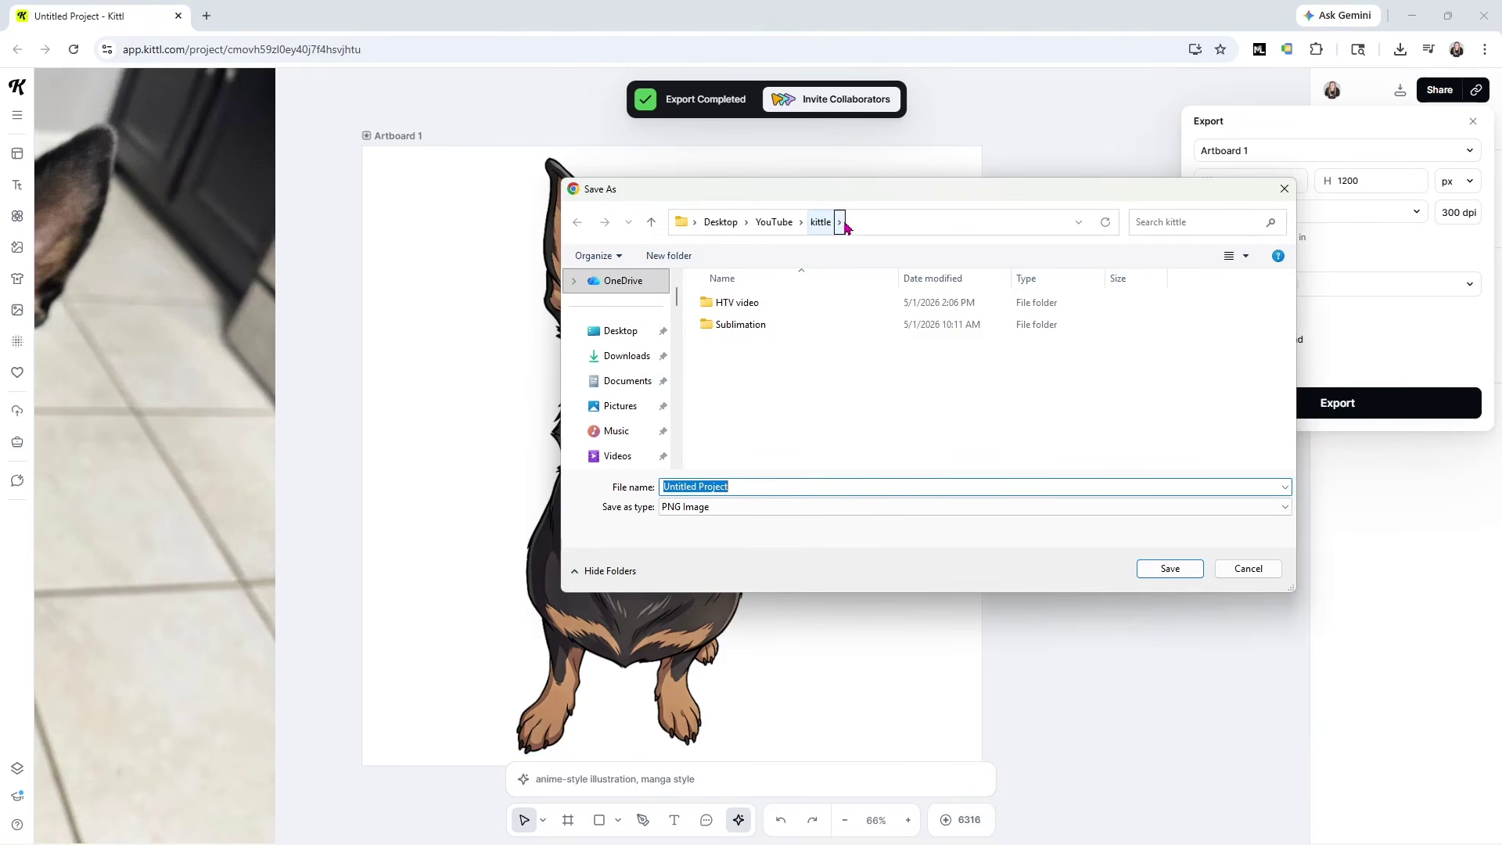
pyautogui.write('Rumor sticker')
pyautogui.press('Return')
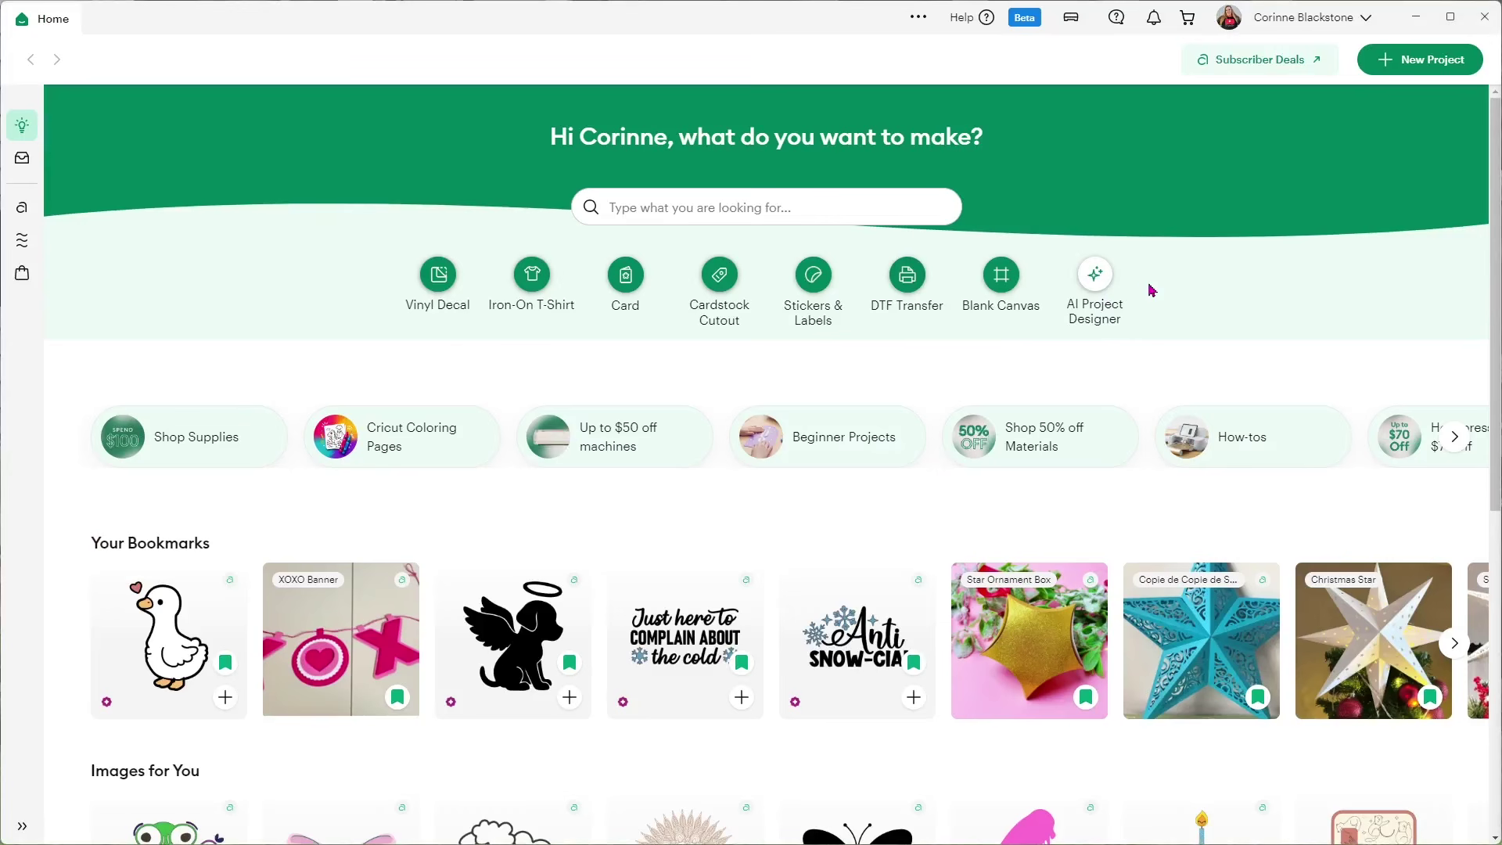
# - Switch to Cricut Design Space, start a blank canvas and choose the Rumor sticker image for upload
pyautogui.click(995, 277)
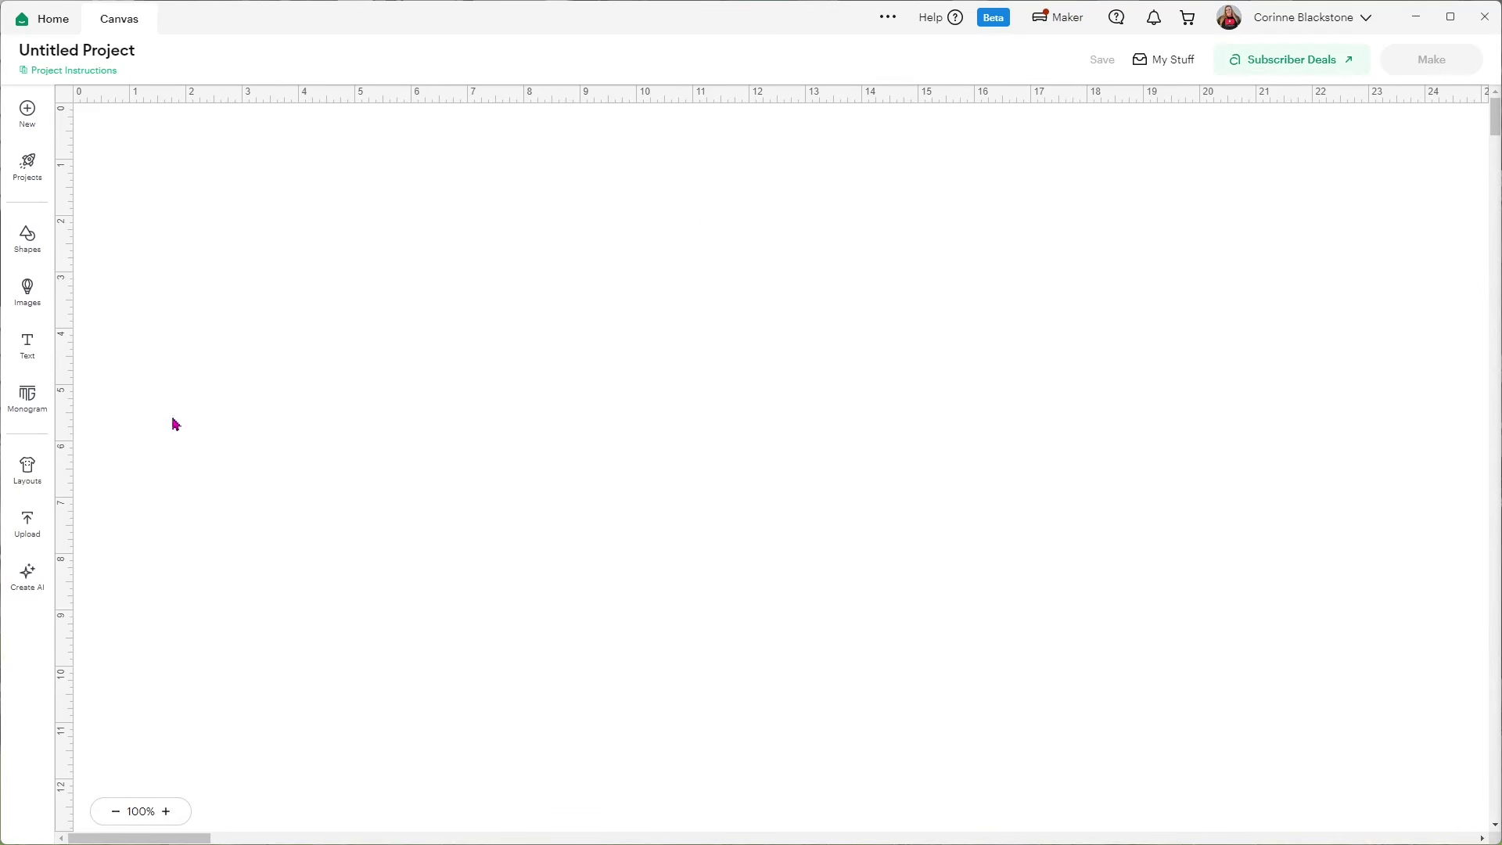
pyautogui.click(28, 522)
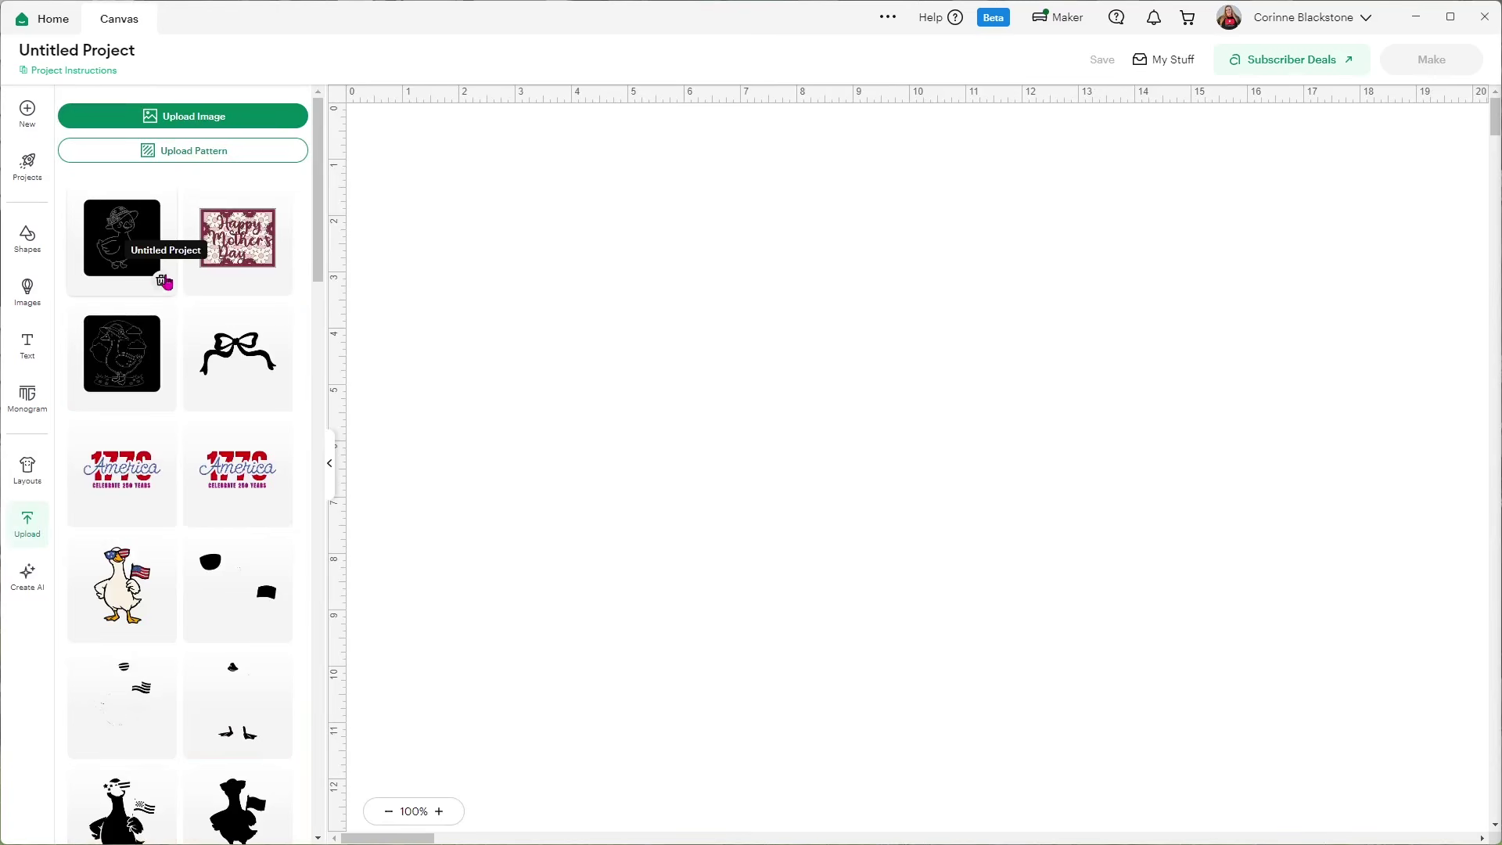
pyautogui.click(196, 125)
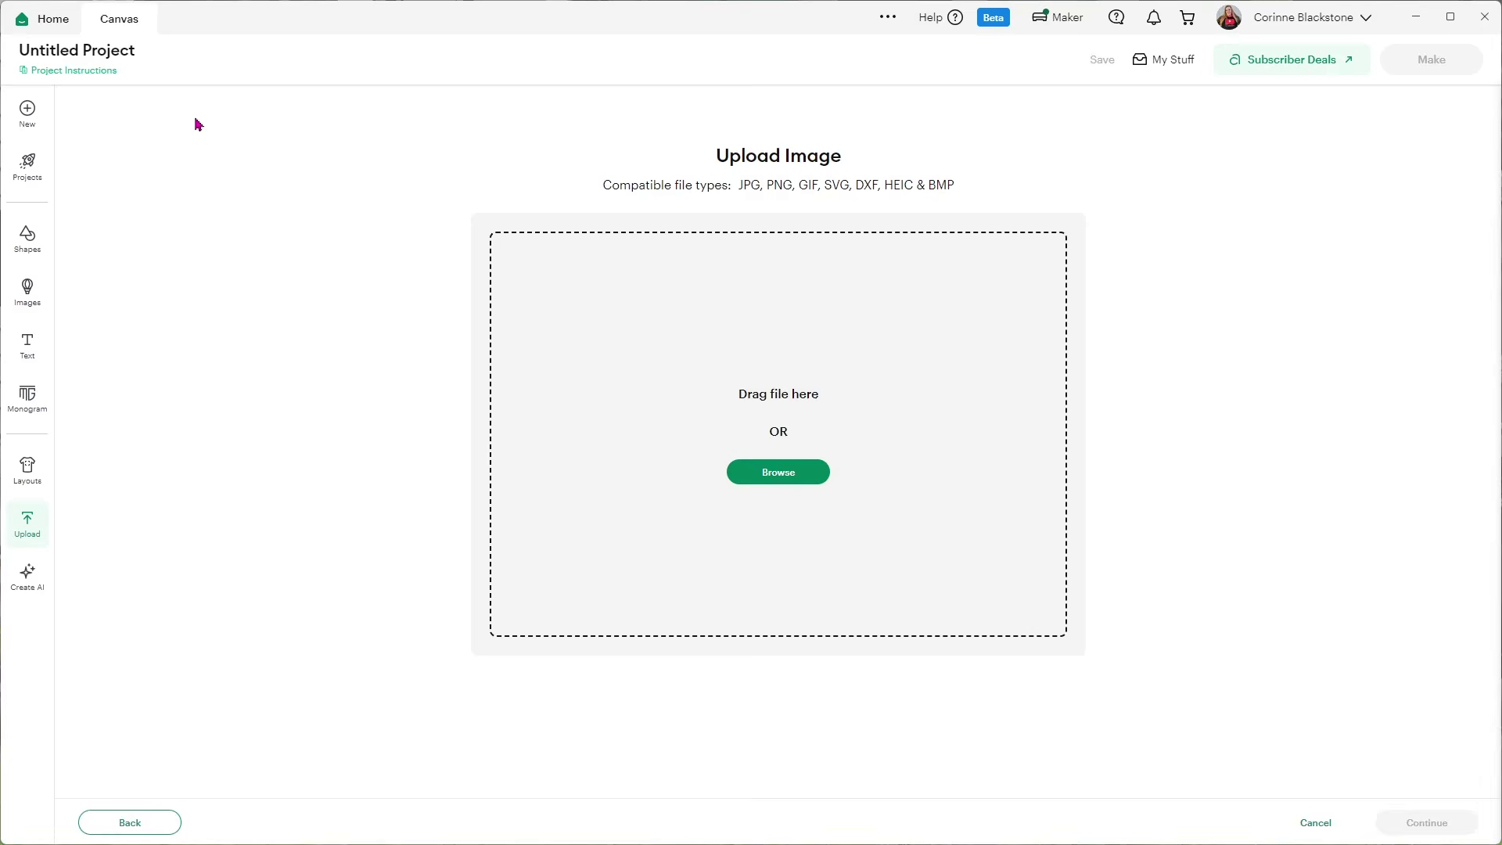
pyautogui.click(777, 474)
pyautogui.doubleClick(218, 193)
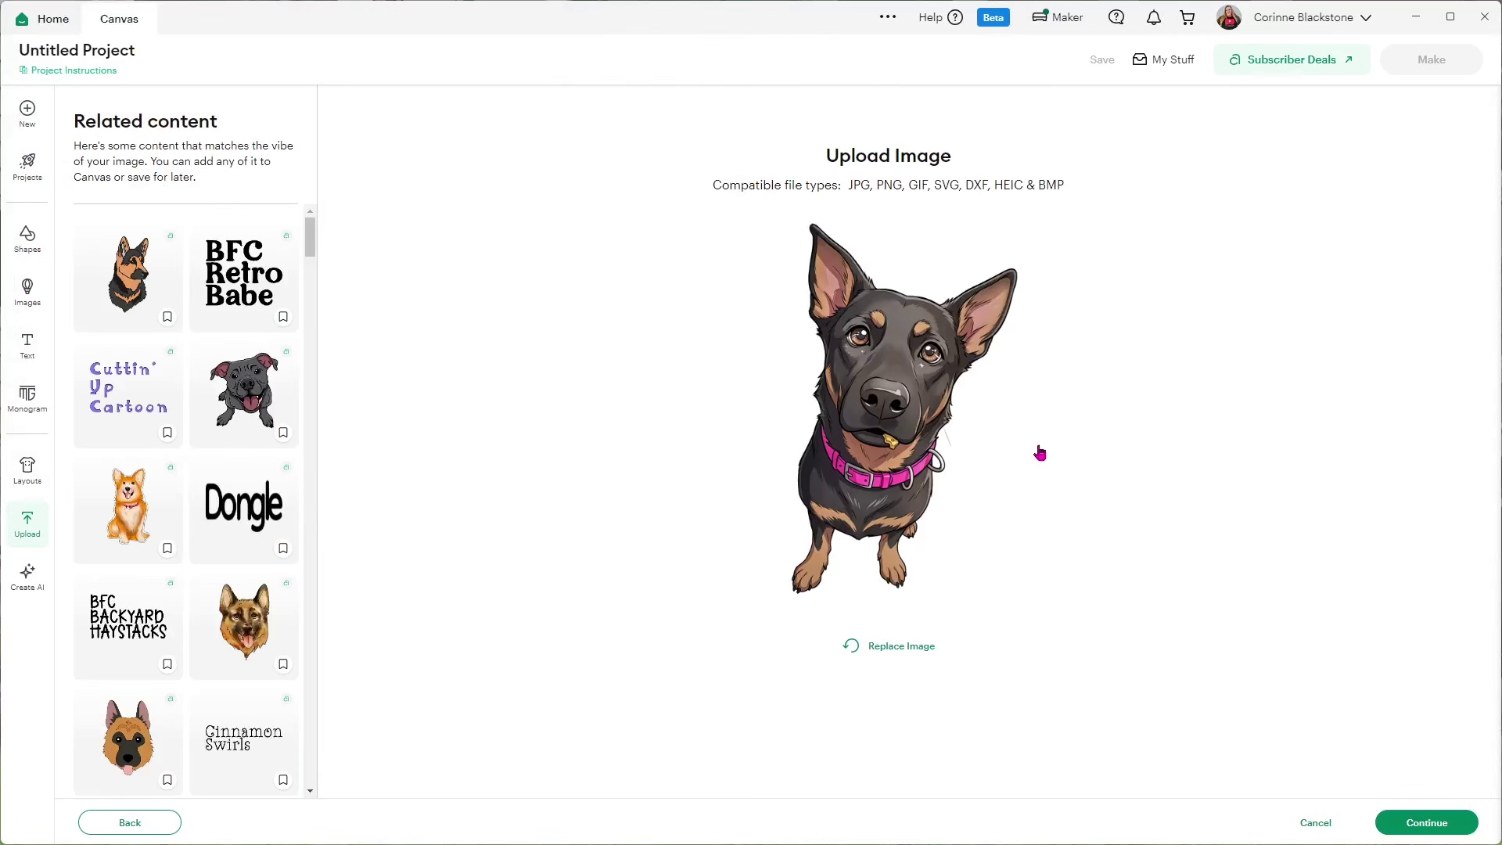
# - Remove the white background around the dog, erase the stray line beside it and apply the cleanup
pyautogui.click(1419, 821)
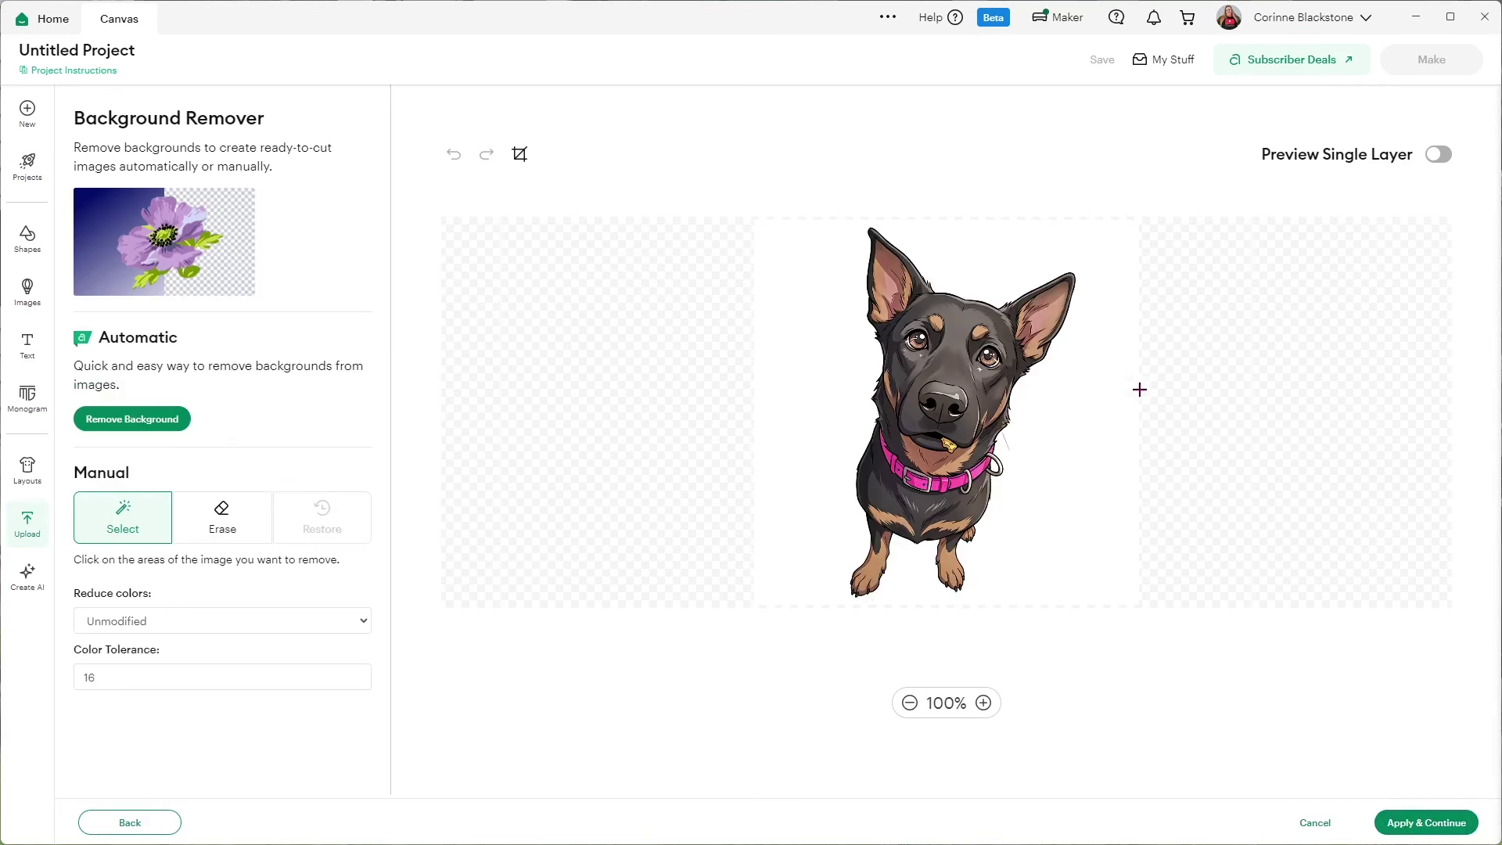
pyautogui.click(1093, 399)
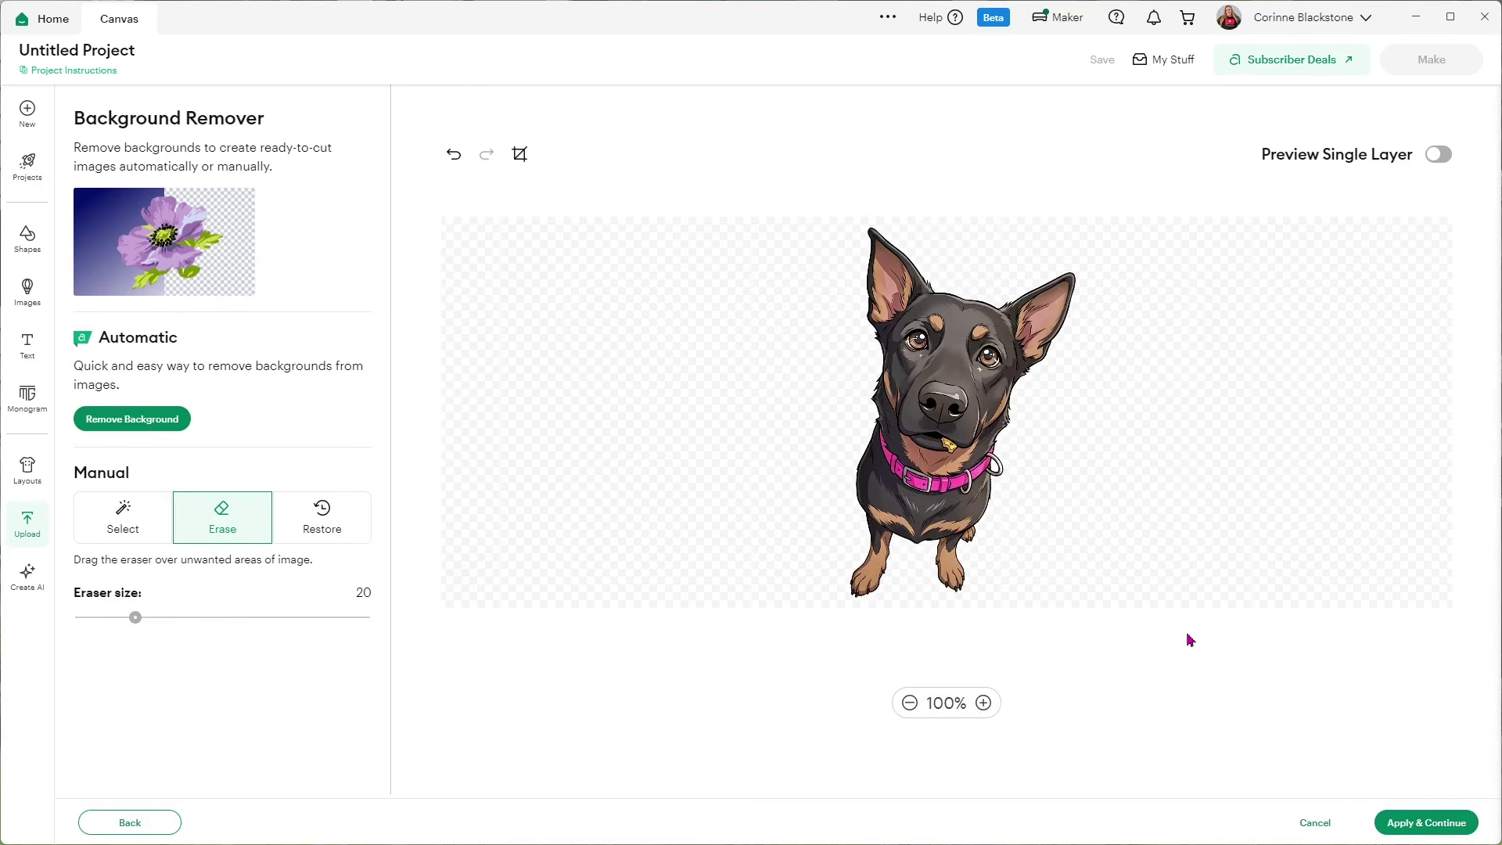
pyautogui.click(1395, 822)
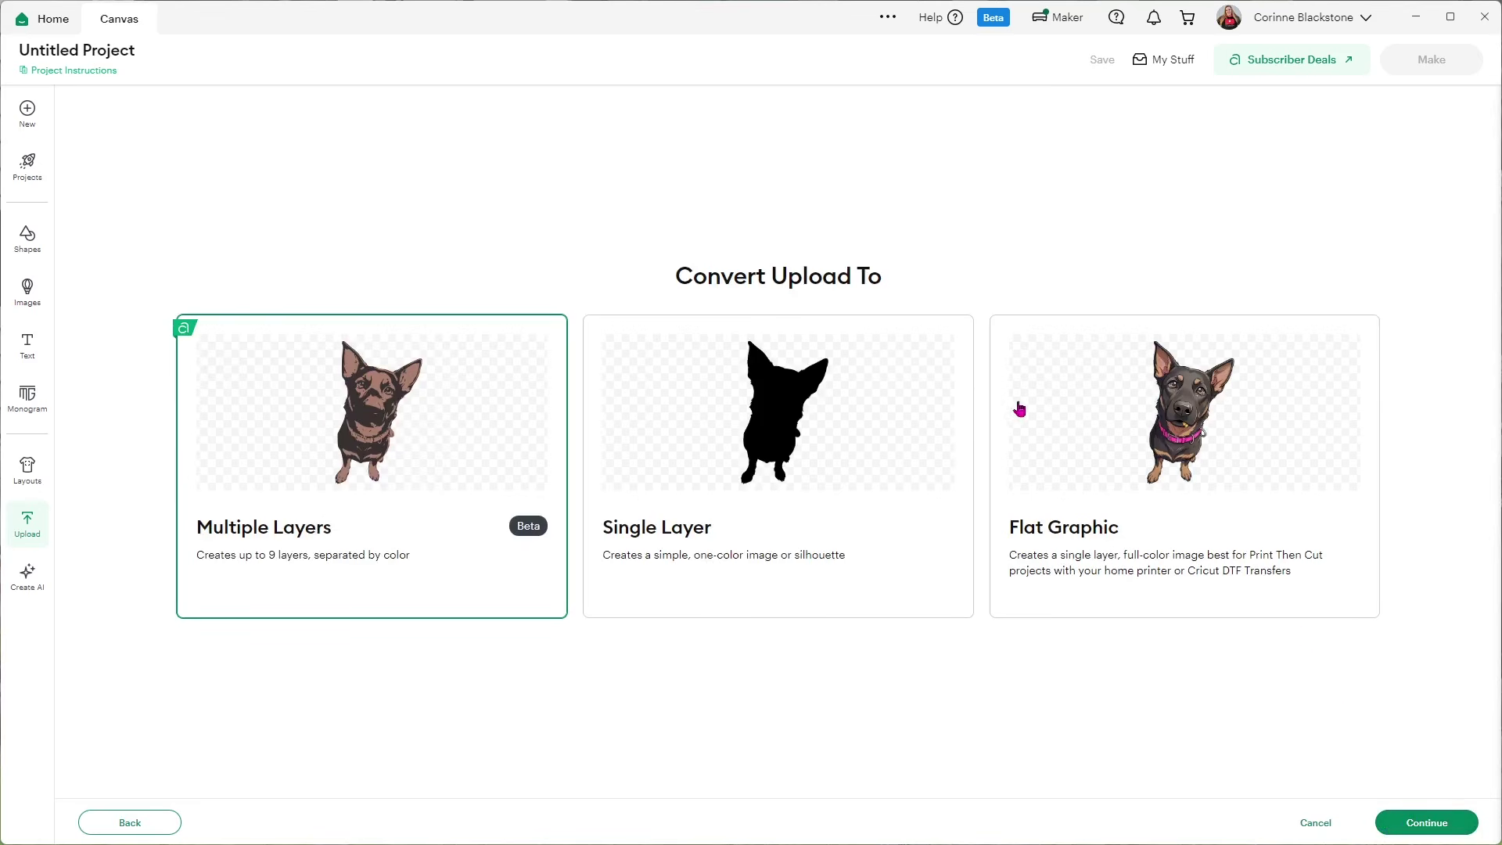
# - Convert the upload to a Flat Graphic and add it to the canvas with the image name Rumor sticker
pyautogui.click(1222, 413)
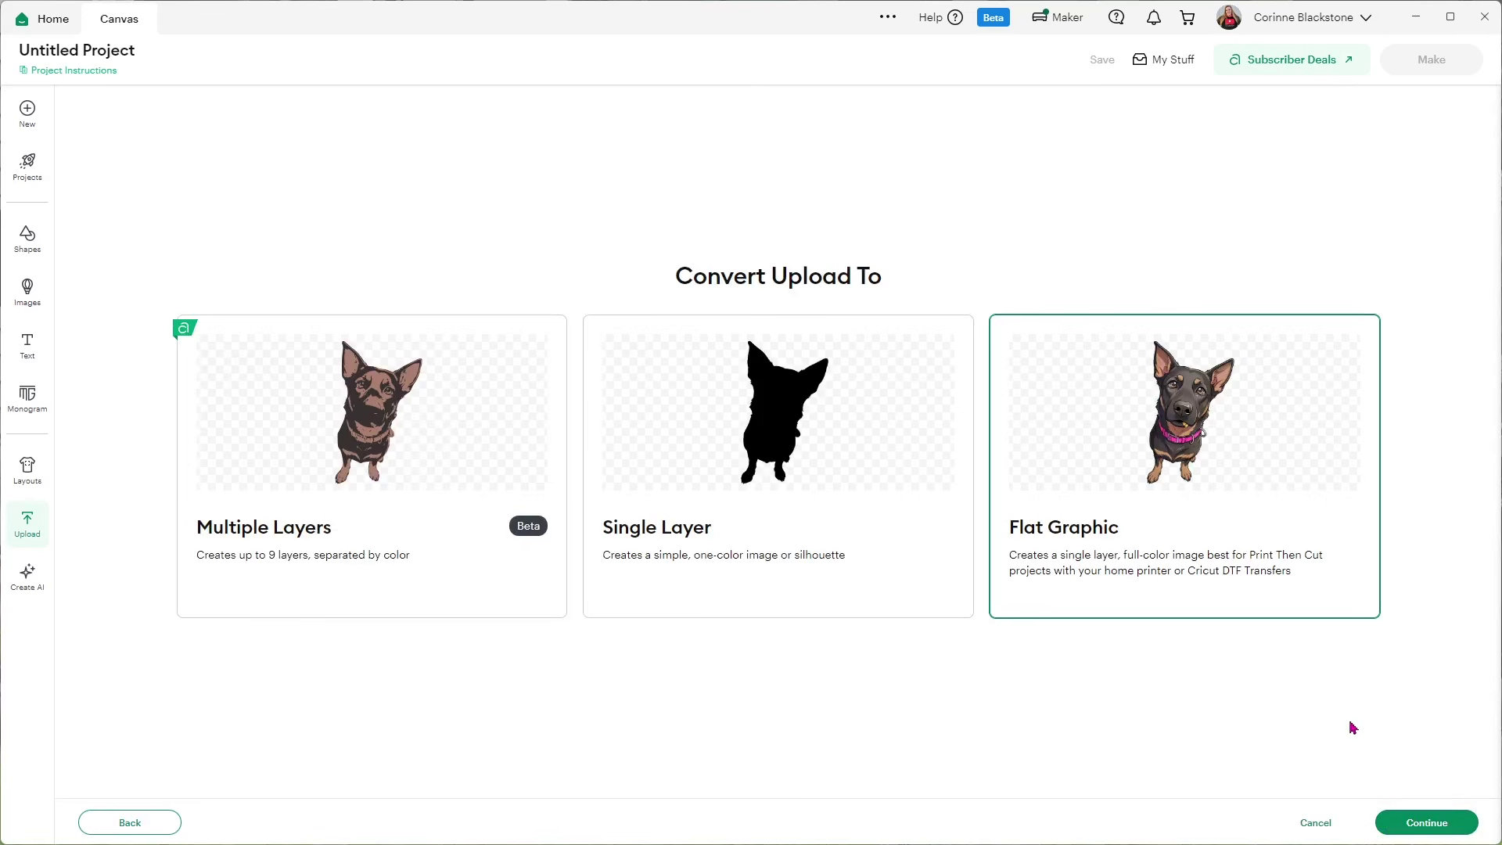
pyautogui.click(1413, 821)
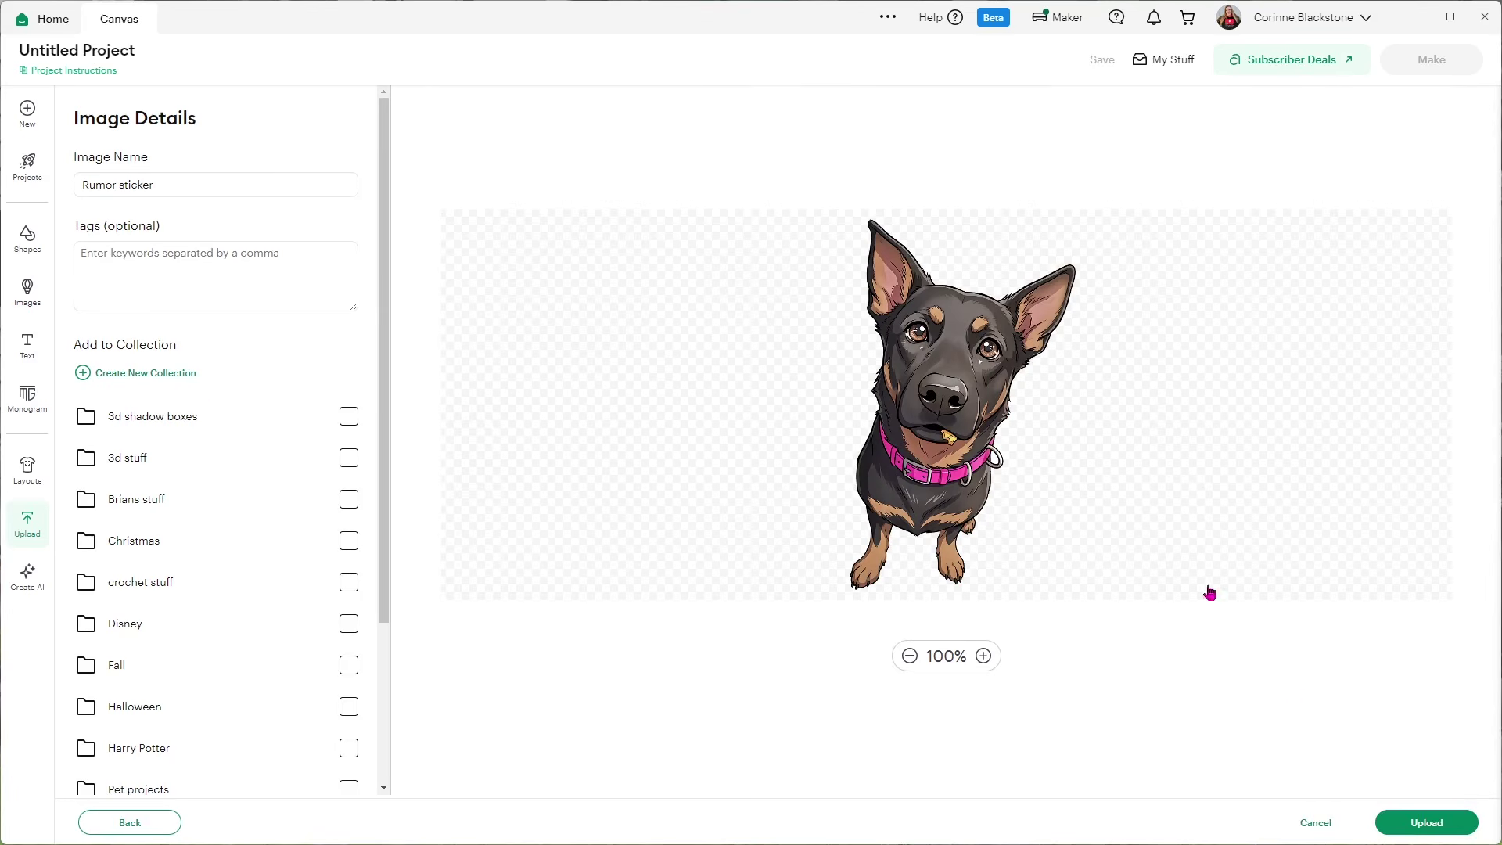
pyautogui.click(1423, 821)
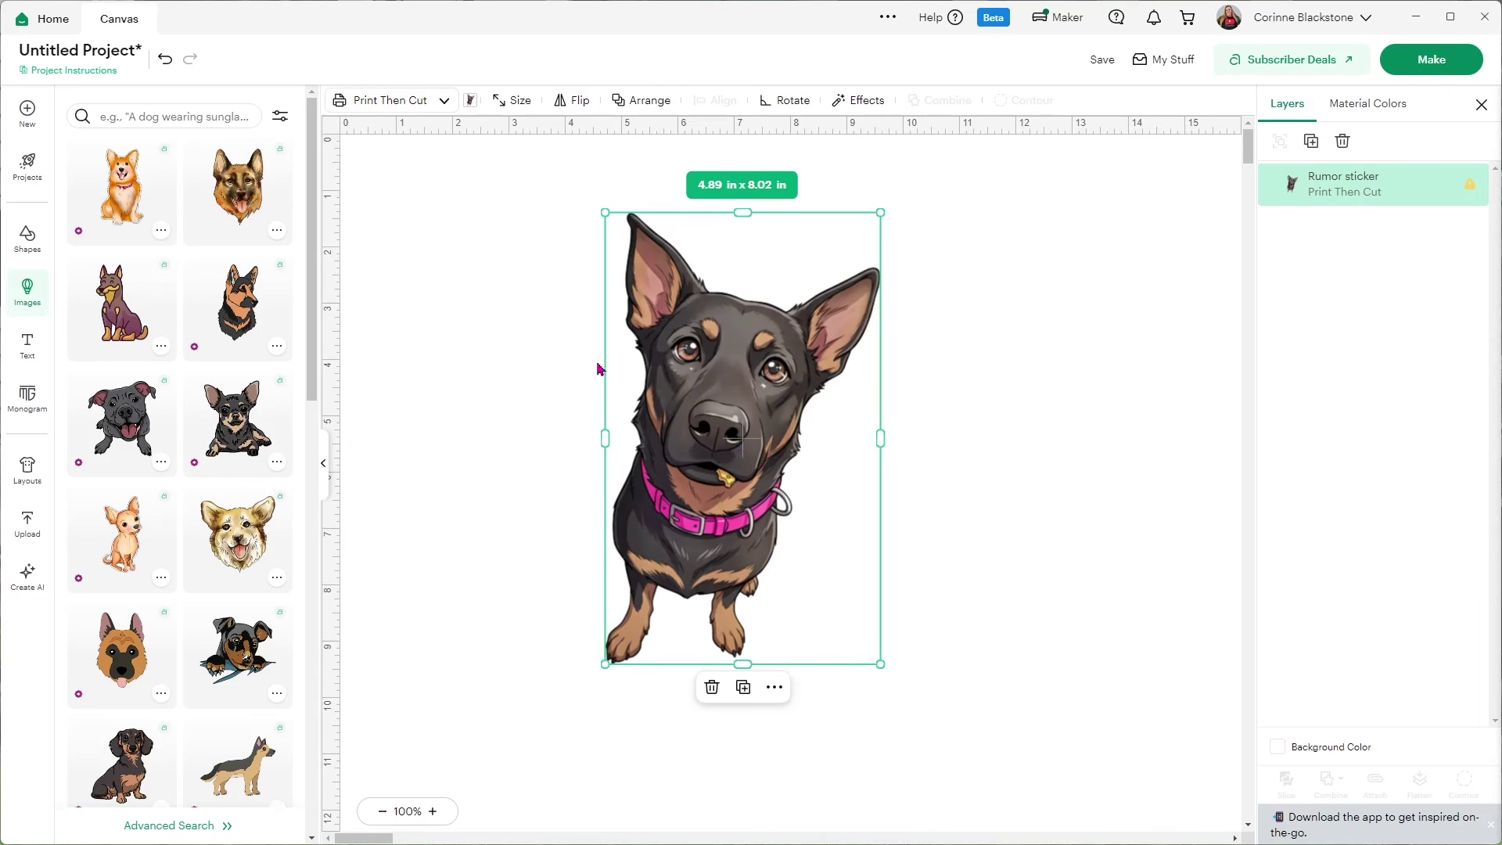
# - Hide the image library and add an Offset of 0.042 in with rounded corners around the dog
pyautogui.click(323, 465)
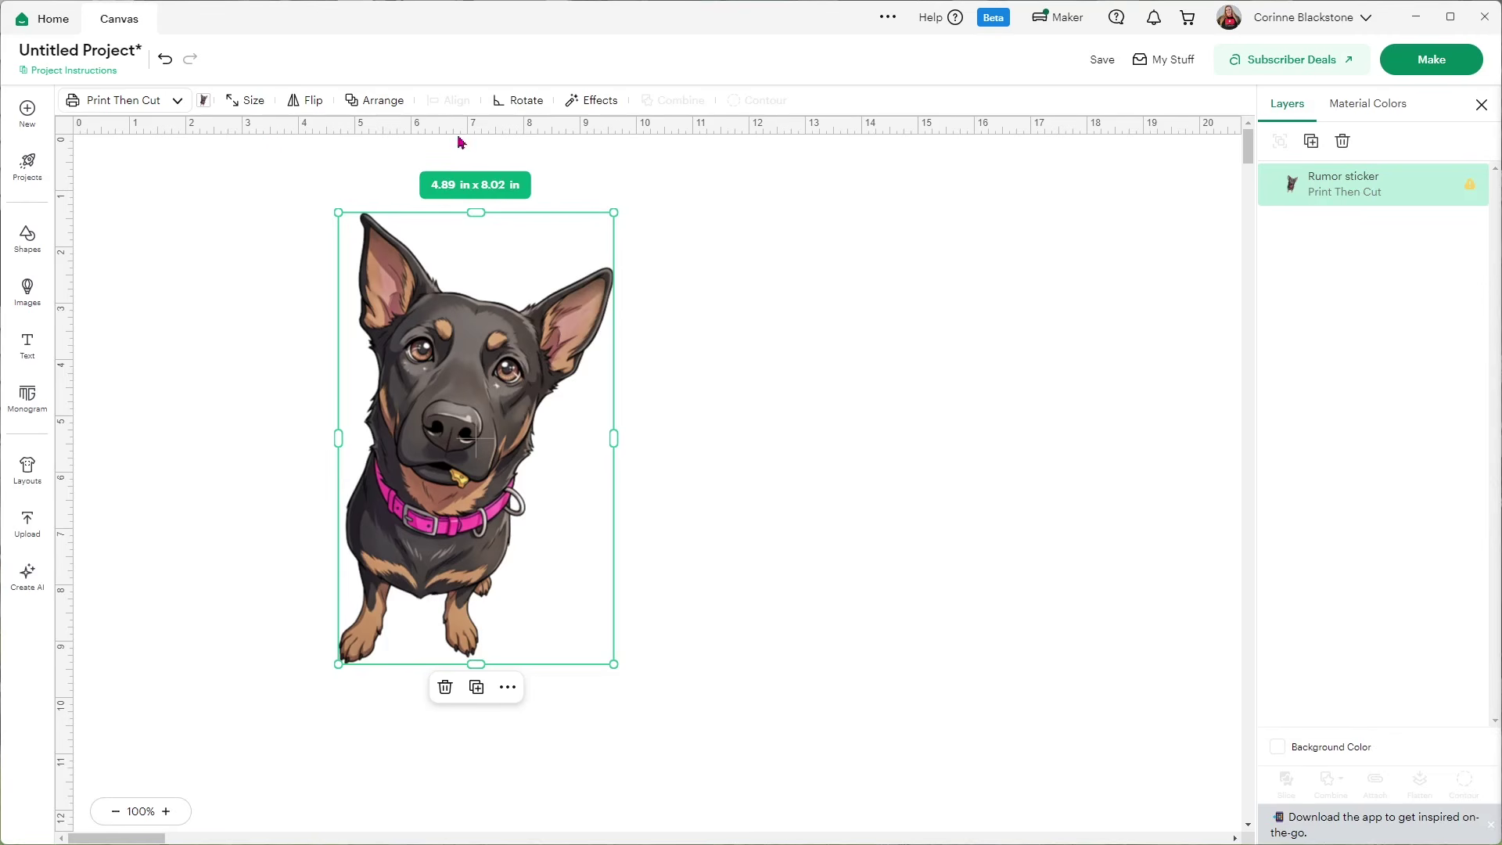
pyautogui.click(596, 102)
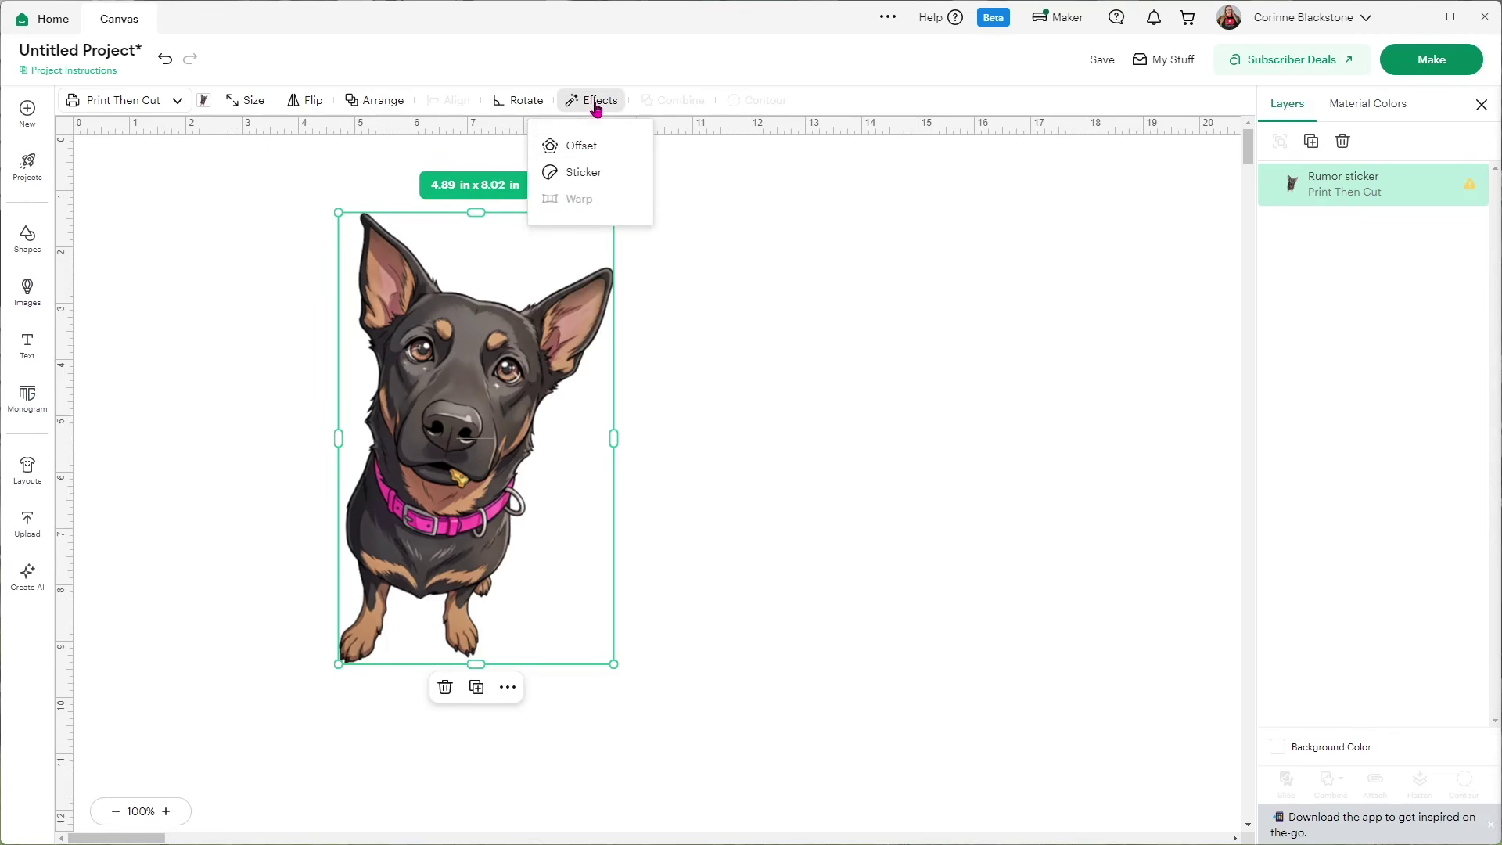
pyautogui.click(585, 146)
pyautogui.moveTo(419, 182); pyautogui.dragTo(410, 187)
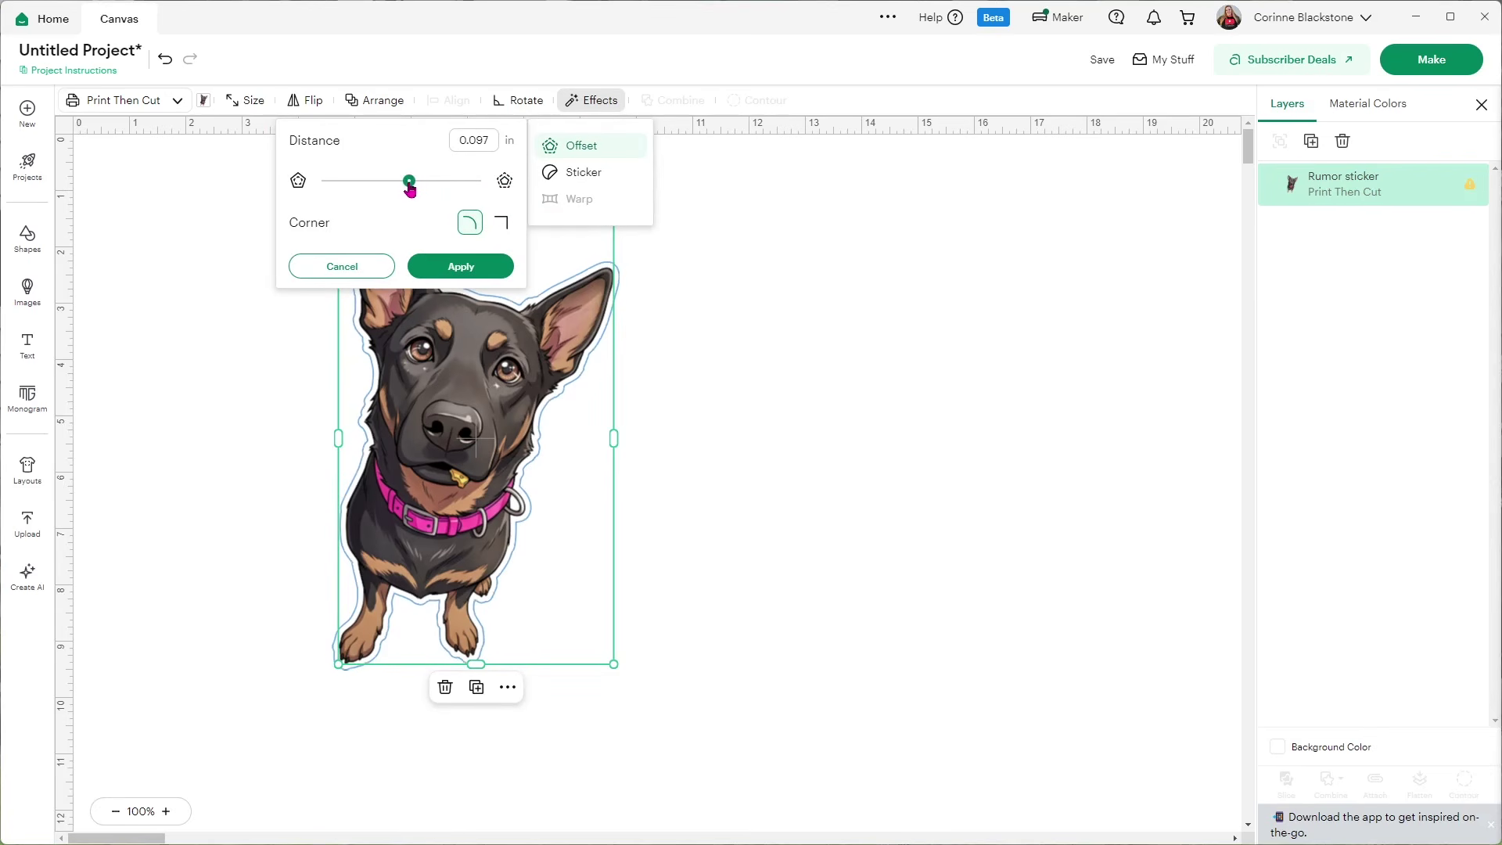
pyautogui.moveTo(410, 187); pyautogui.dragTo(406, 189)
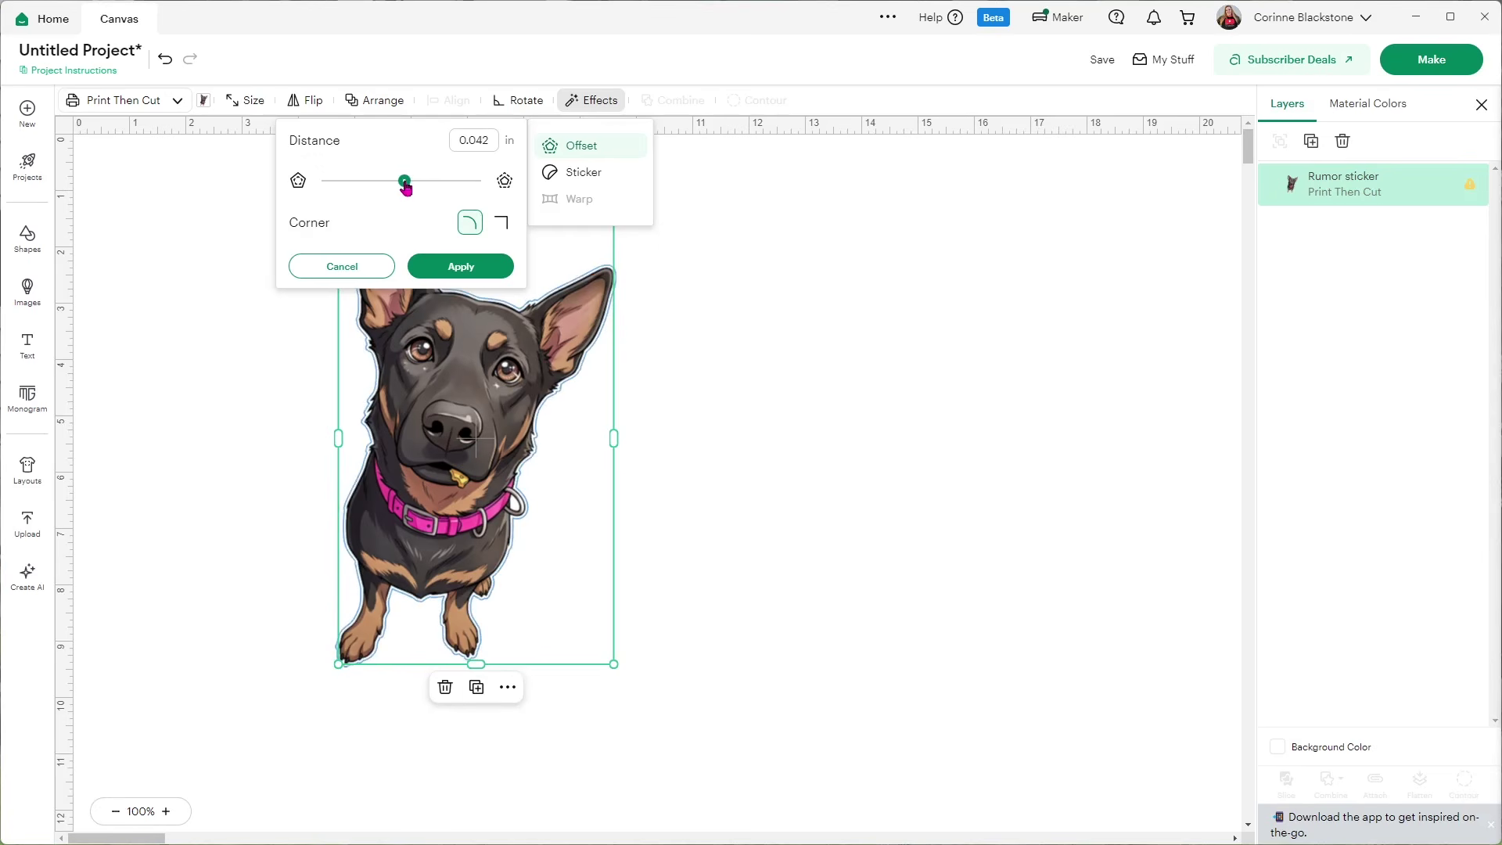
pyautogui.click(454, 262)
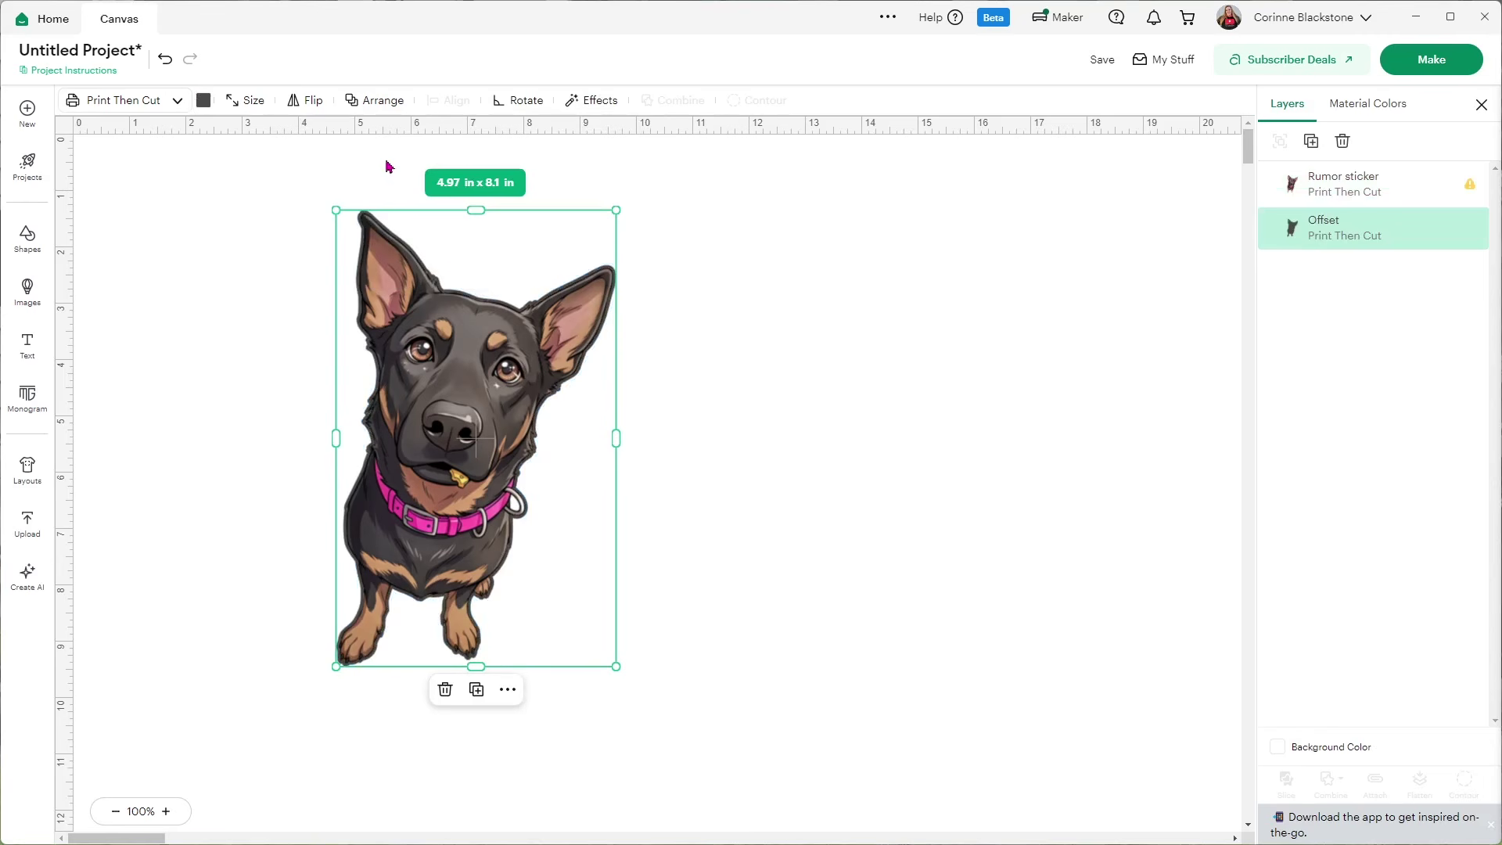
# - Color the offset layer white and flatten it together with the Rumor sticker image
pyautogui.click(203, 102)
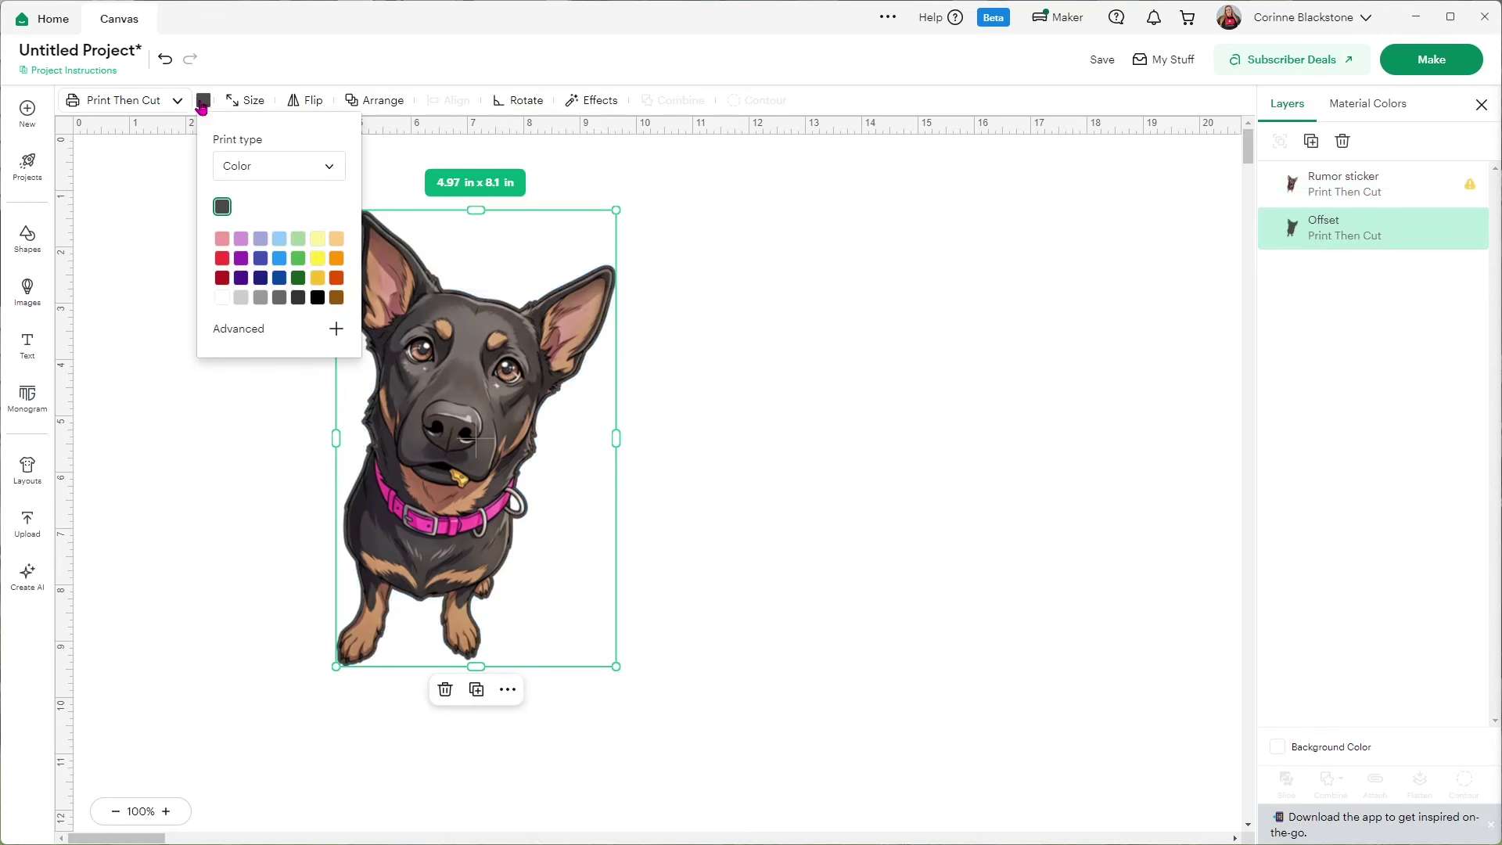
pyautogui.click(222, 298)
pyautogui.click(715, 336)
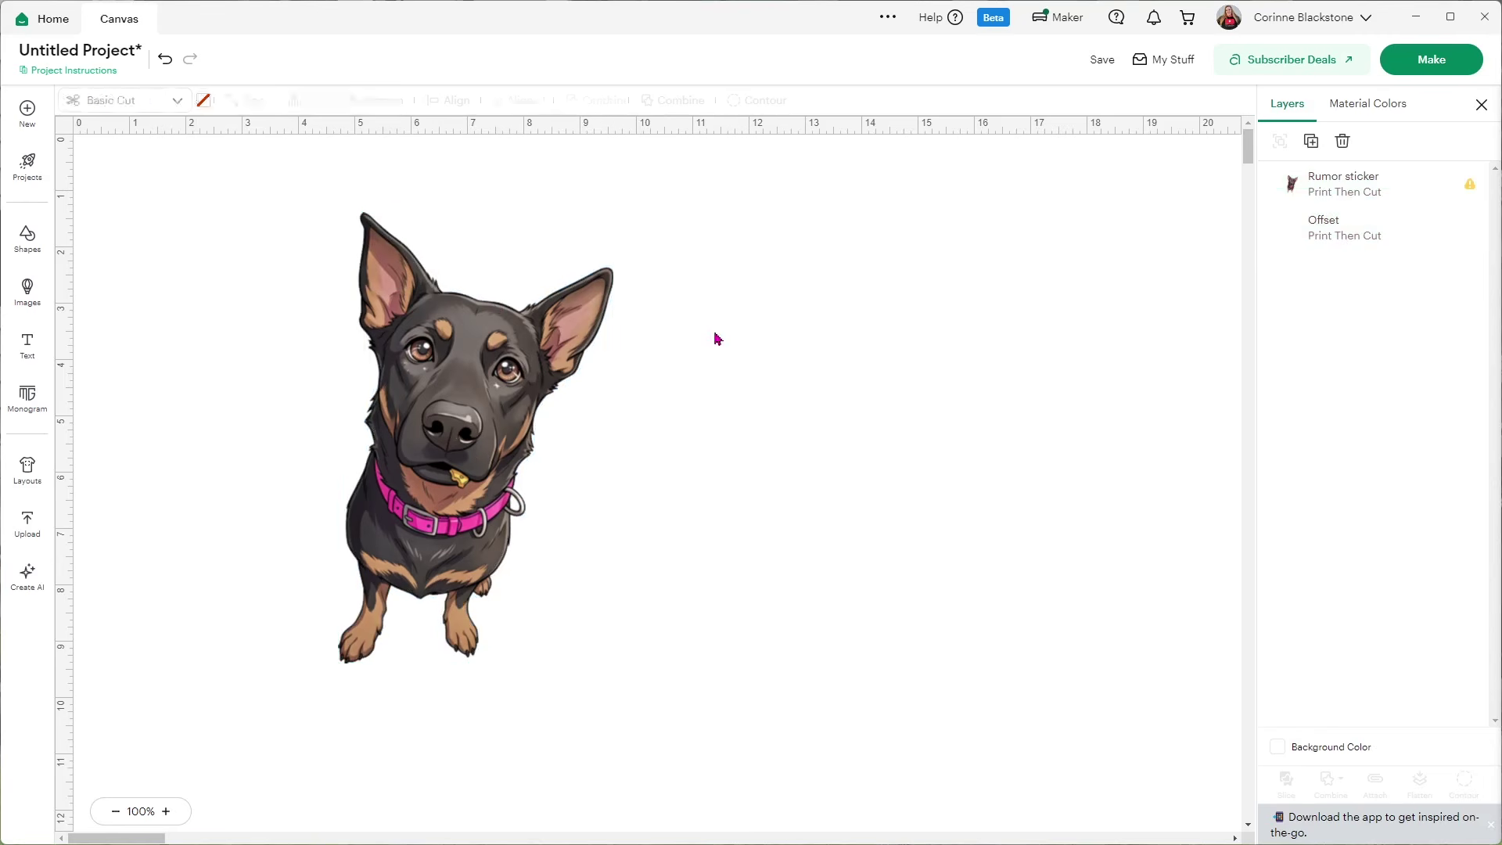
pyautogui.moveTo(782, 711); pyautogui.dragTo(157, 217)
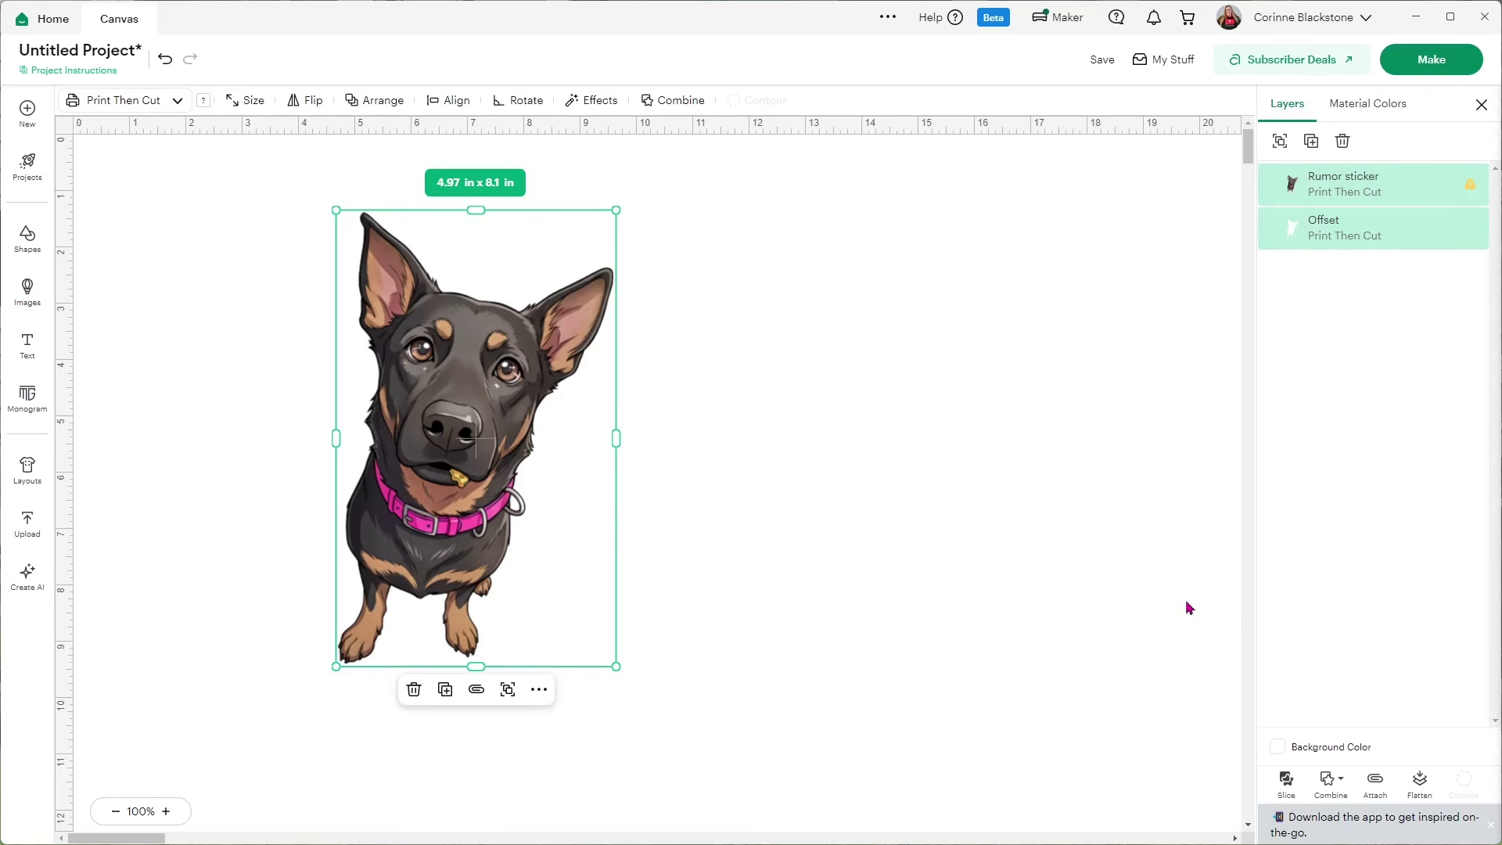
pyautogui.click(1419, 779)
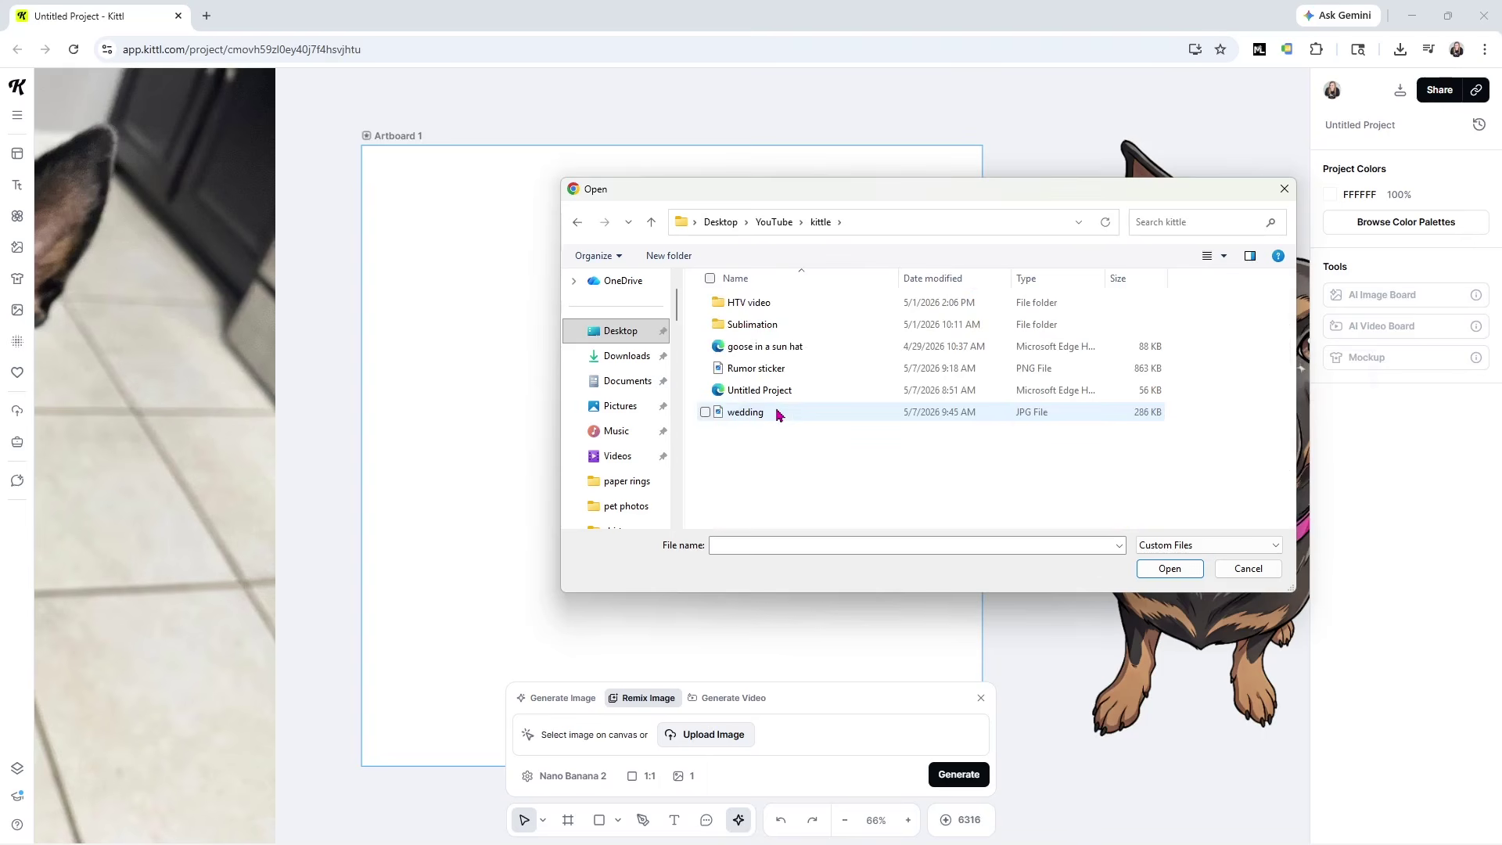
# - Switch to Kittl, upload the wedding photo for Remix Image and add the Watercolor style to the prompt
pyautogui.doubleClick(771, 415)
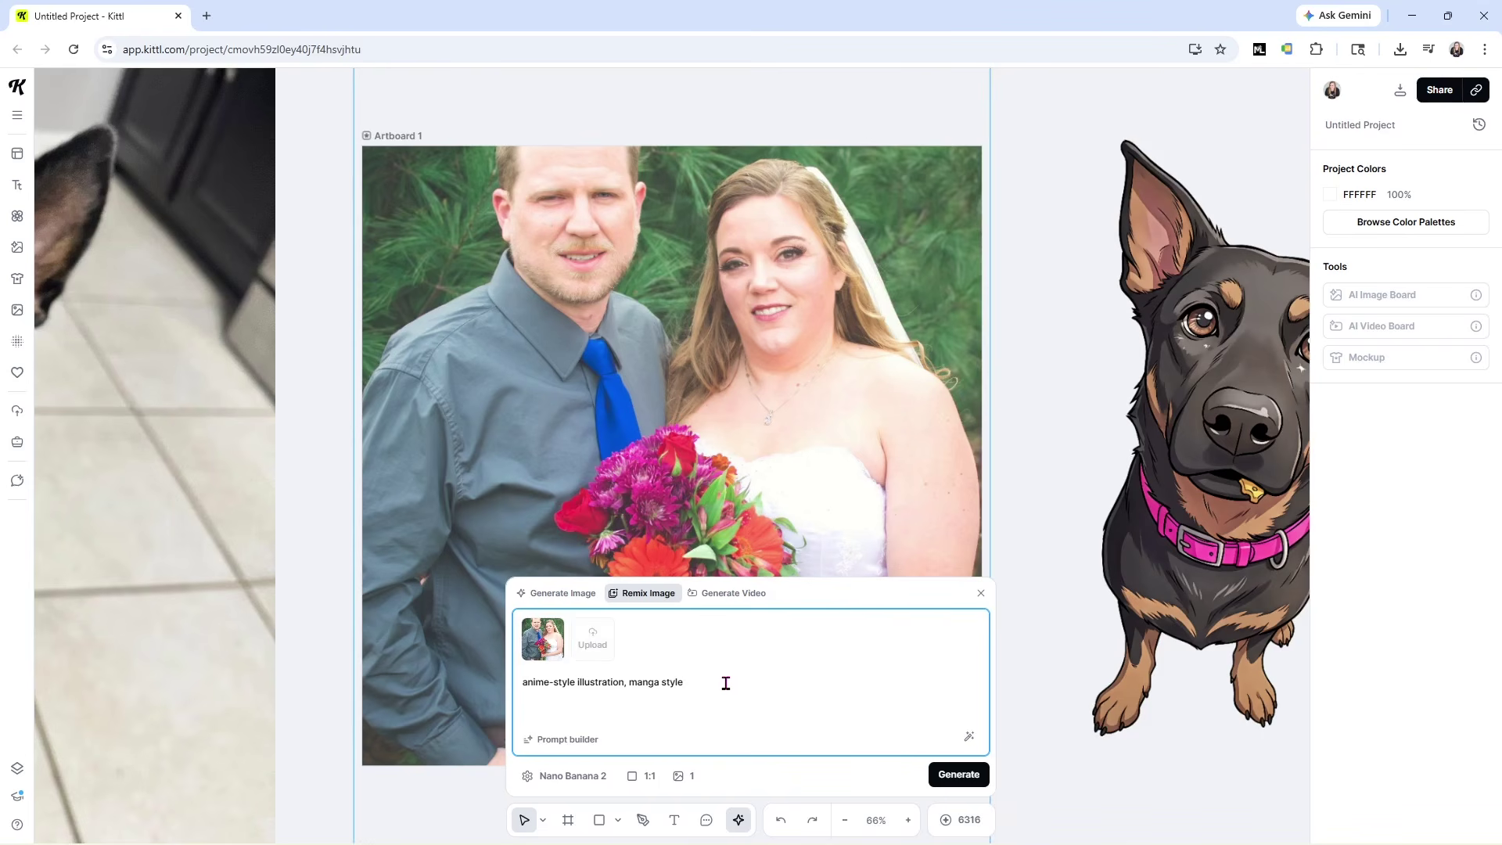
pyautogui.click(574, 739)
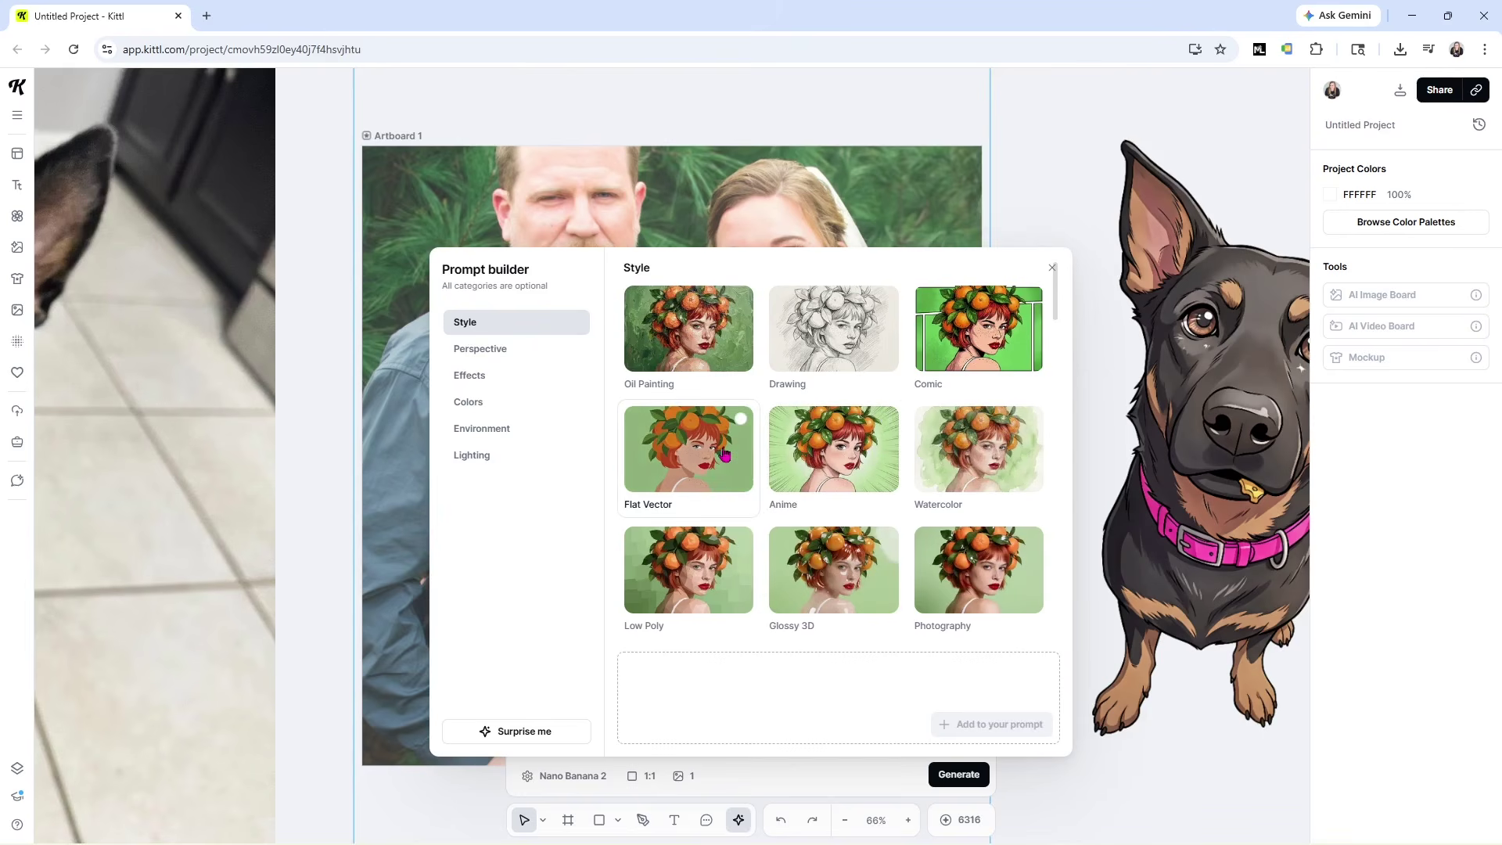
pyautogui.click(1010, 463)
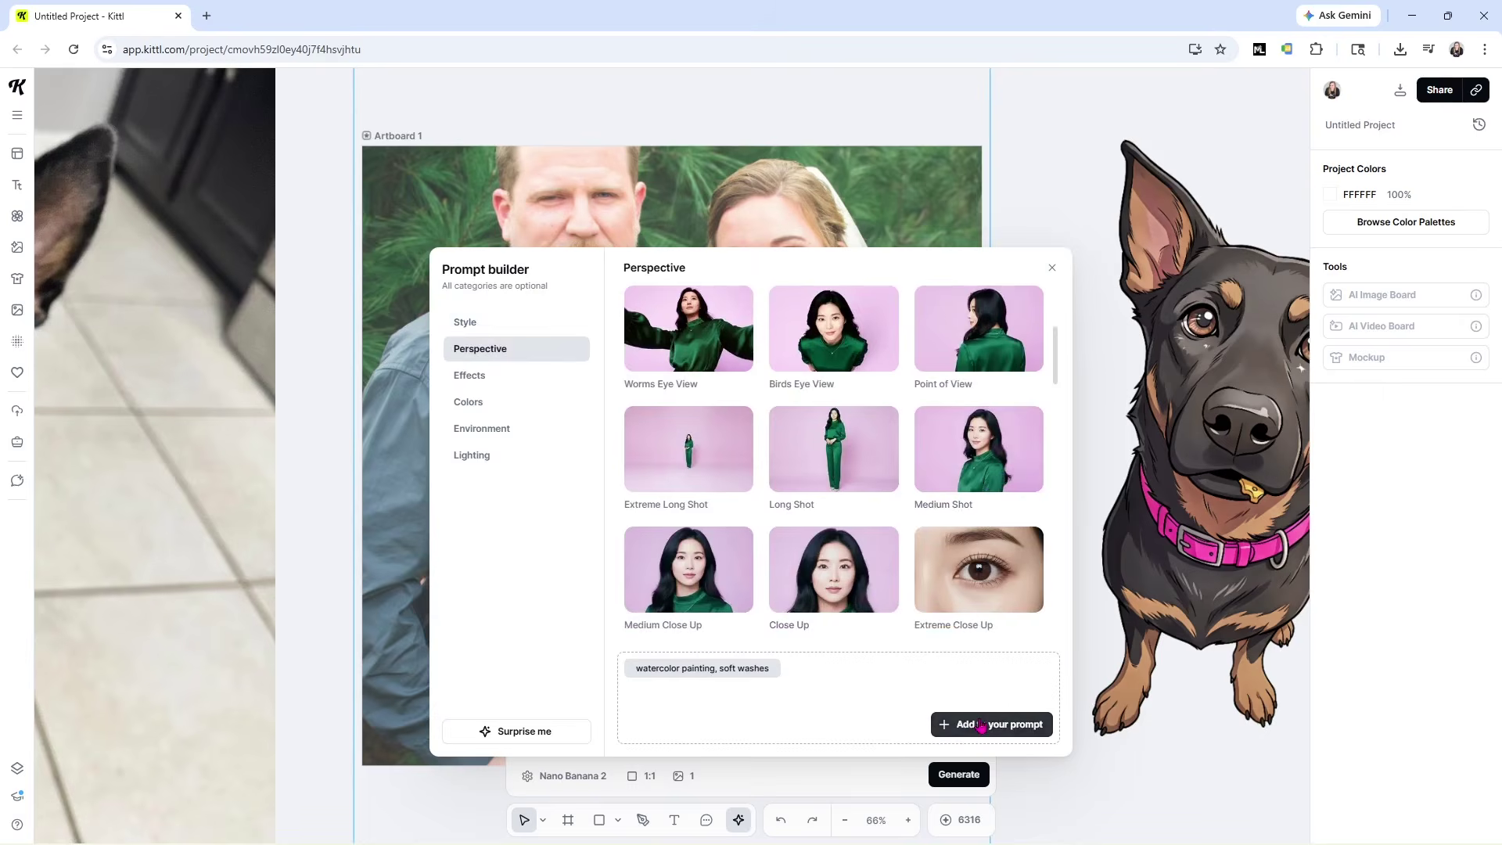
pyautogui.click(948, 723)
# - Remove the anime and manga wording so the prompt reads "watercolor painting, soft washes" and generate the remix
pyautogui.moveTo(524, 682); pyautogui.dragTo(683, 682)
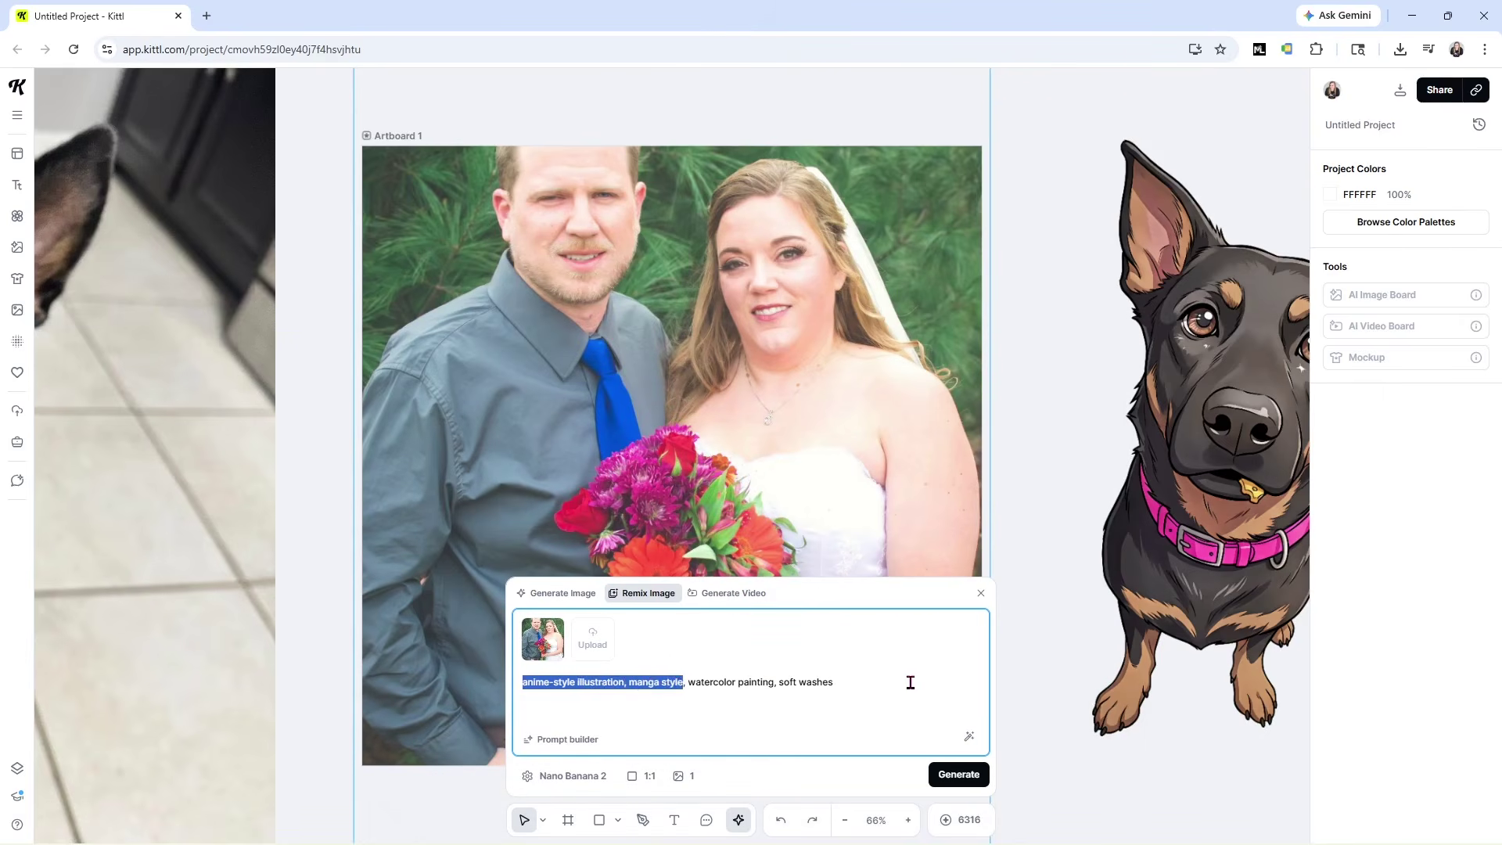
pyautogui.press('Delete')
pyautogui.press('Delete')
pyautogui.press('BackSpace')
pyautogui.press('BackSpace')
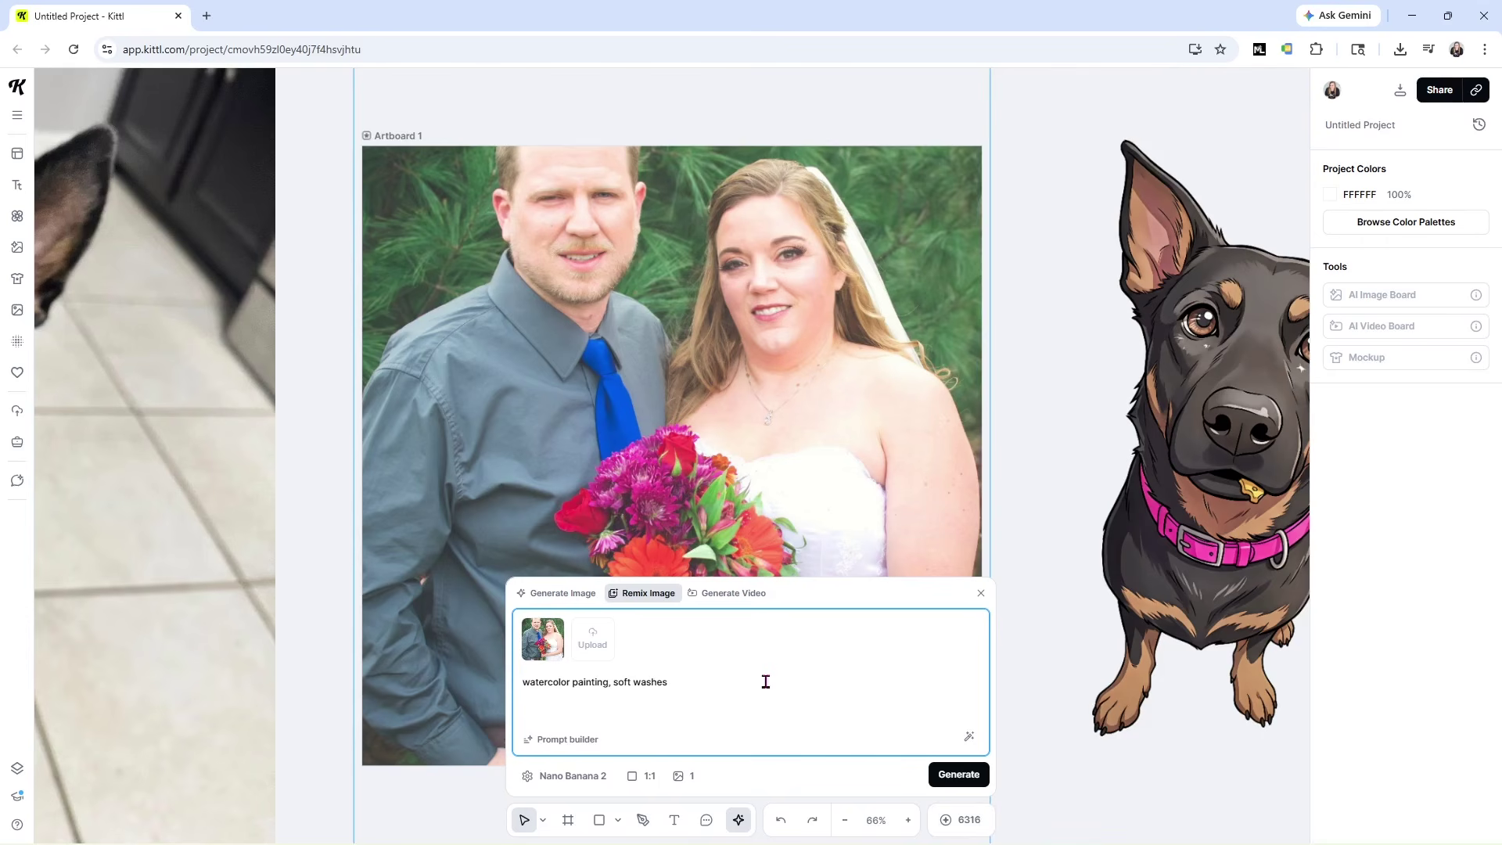
pyautogui.click(958, 777)
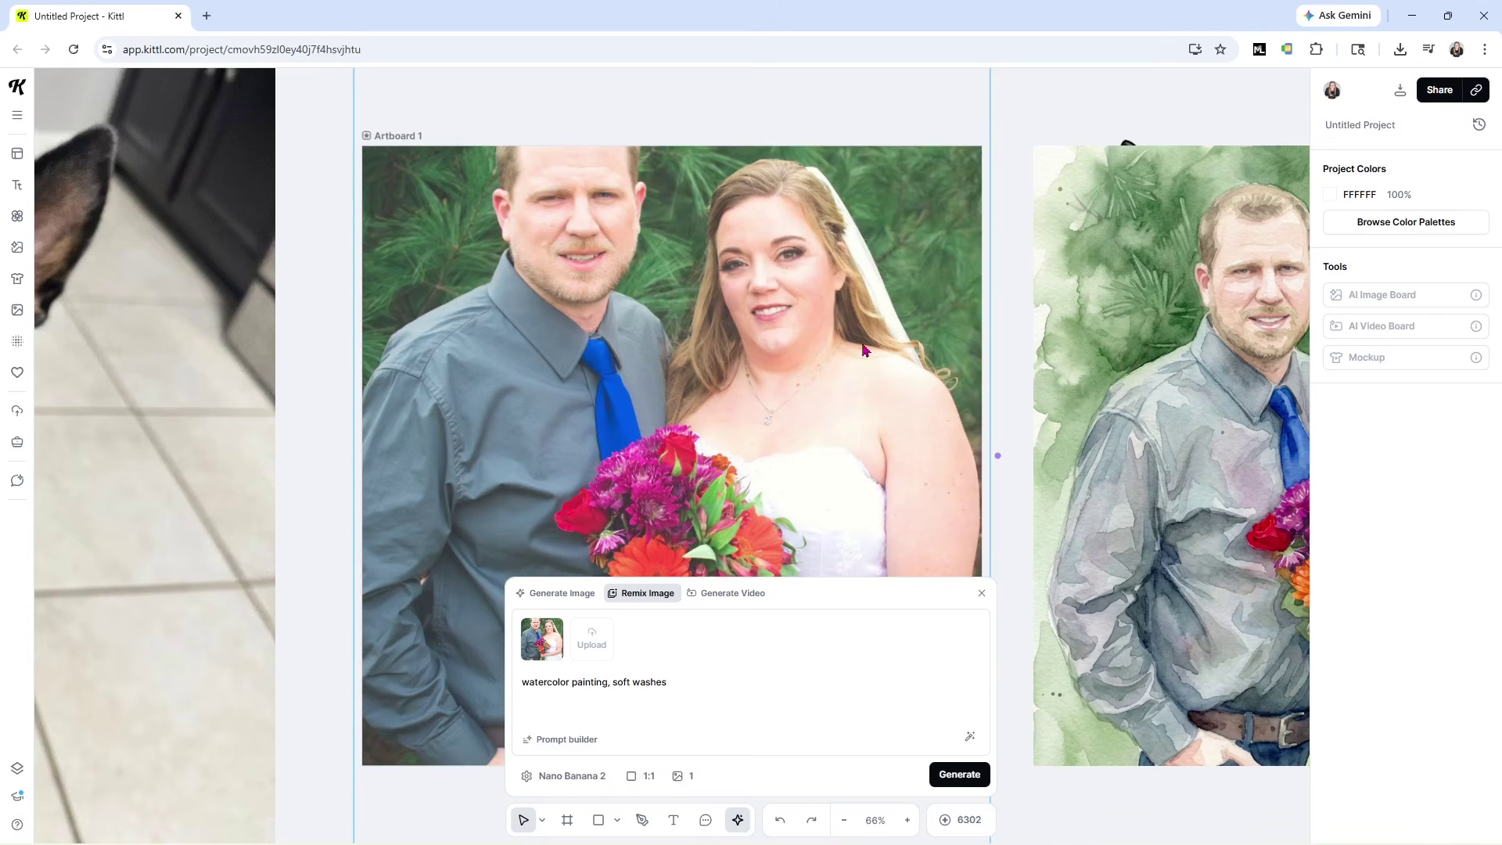
# - Move the original wedding photo off Artboard 1, place the watercolor version on it and close the prompt box
pyautogui.moveTo(865, 349); pyautogui.dragTo(160, 279)
pyautogui.moveTo(1159, 392); pyautogui.dragTo(490, 389)
pyautogui.click(982, 593)
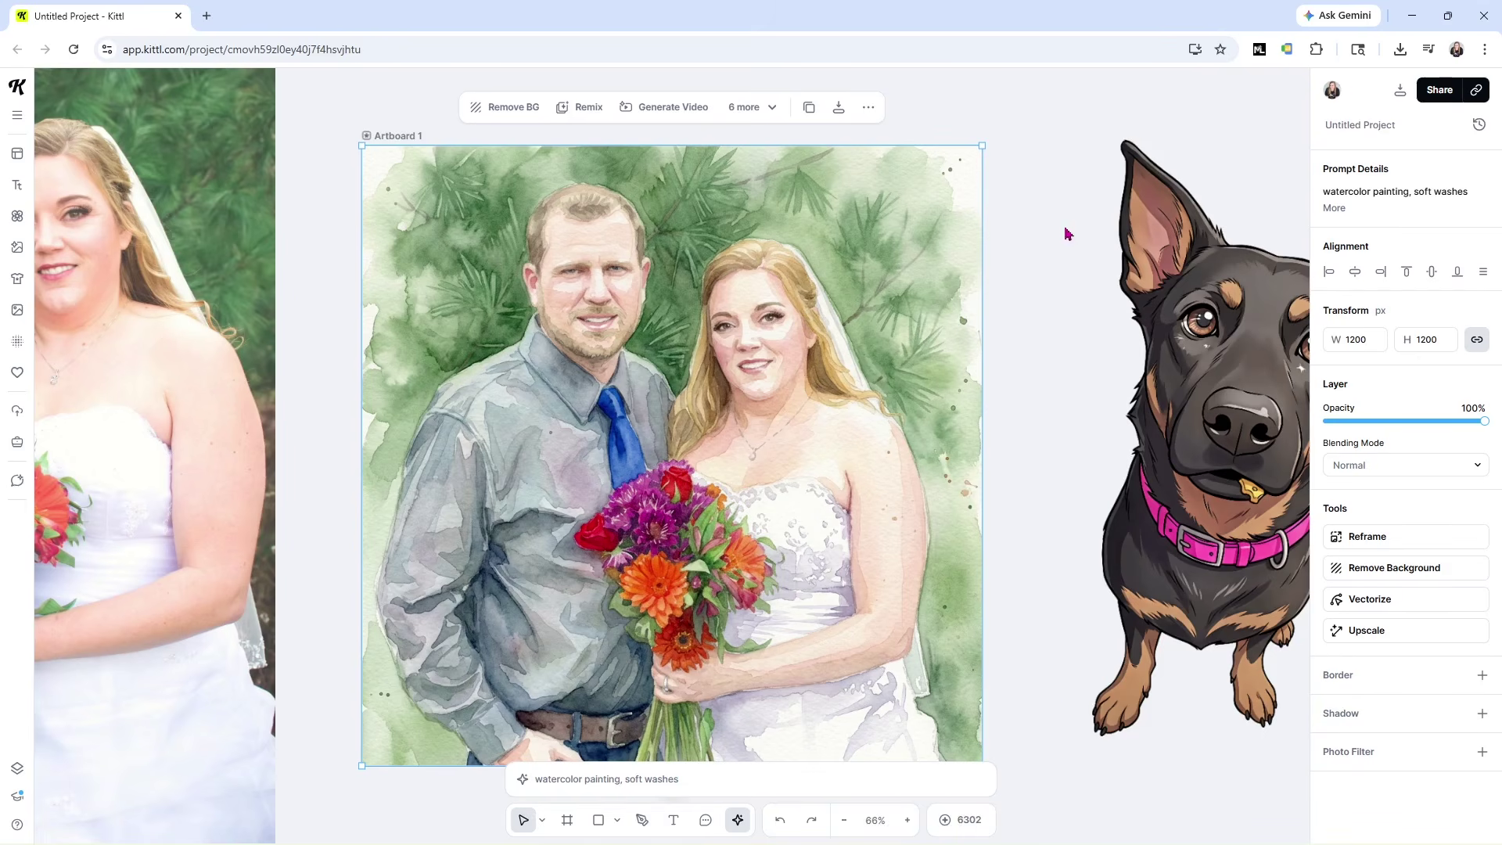
# - Export Artboard 1 as a 300 dpi PNG with Optimize Quality enabled, saving it as "Wedding" in the kittle folder
pyautogui.click(1399, 93)
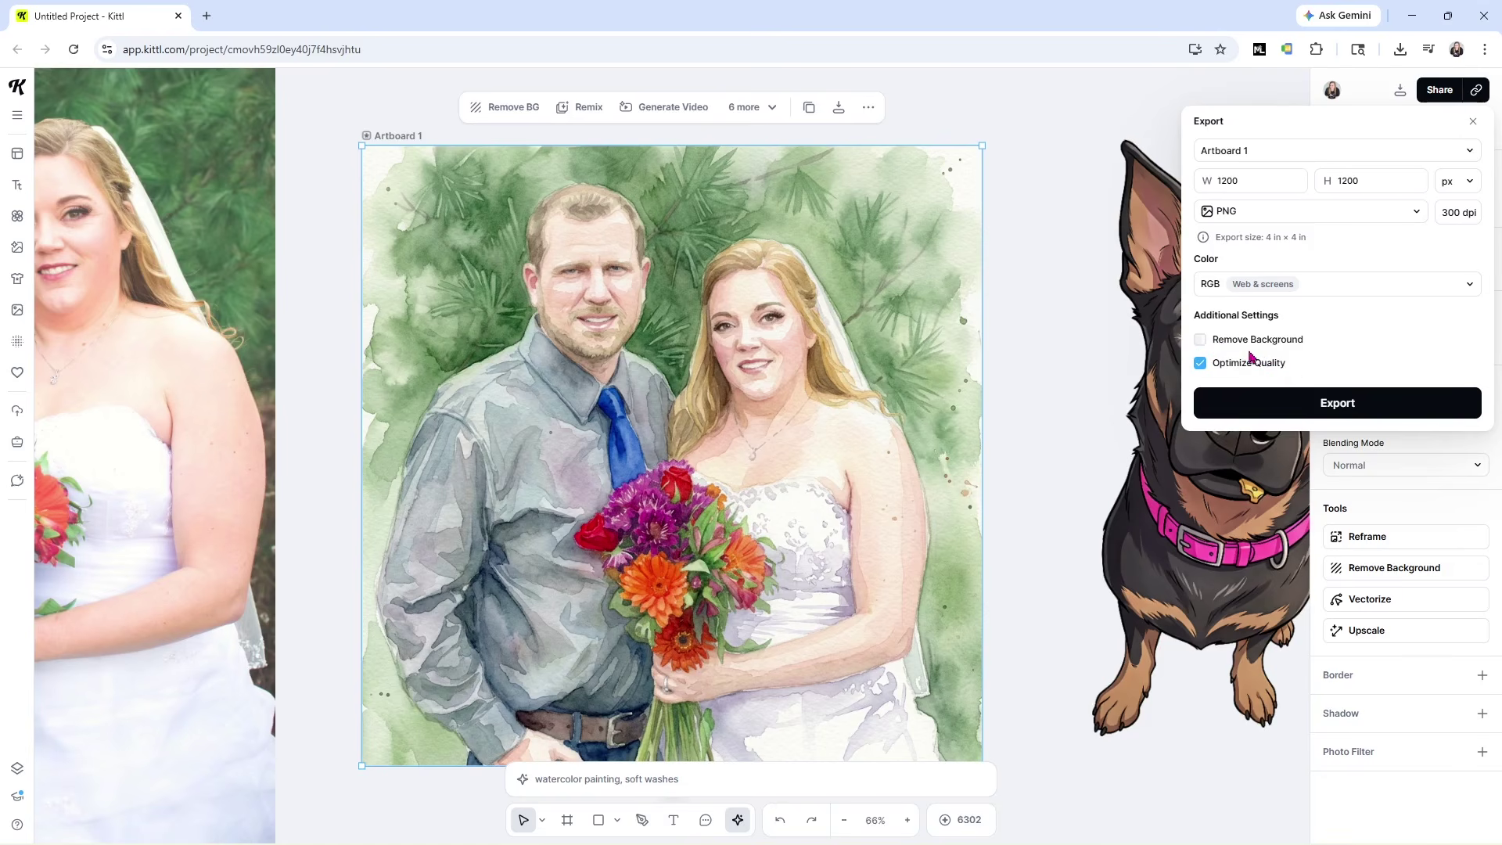
pyautogui.click(1339, 404)
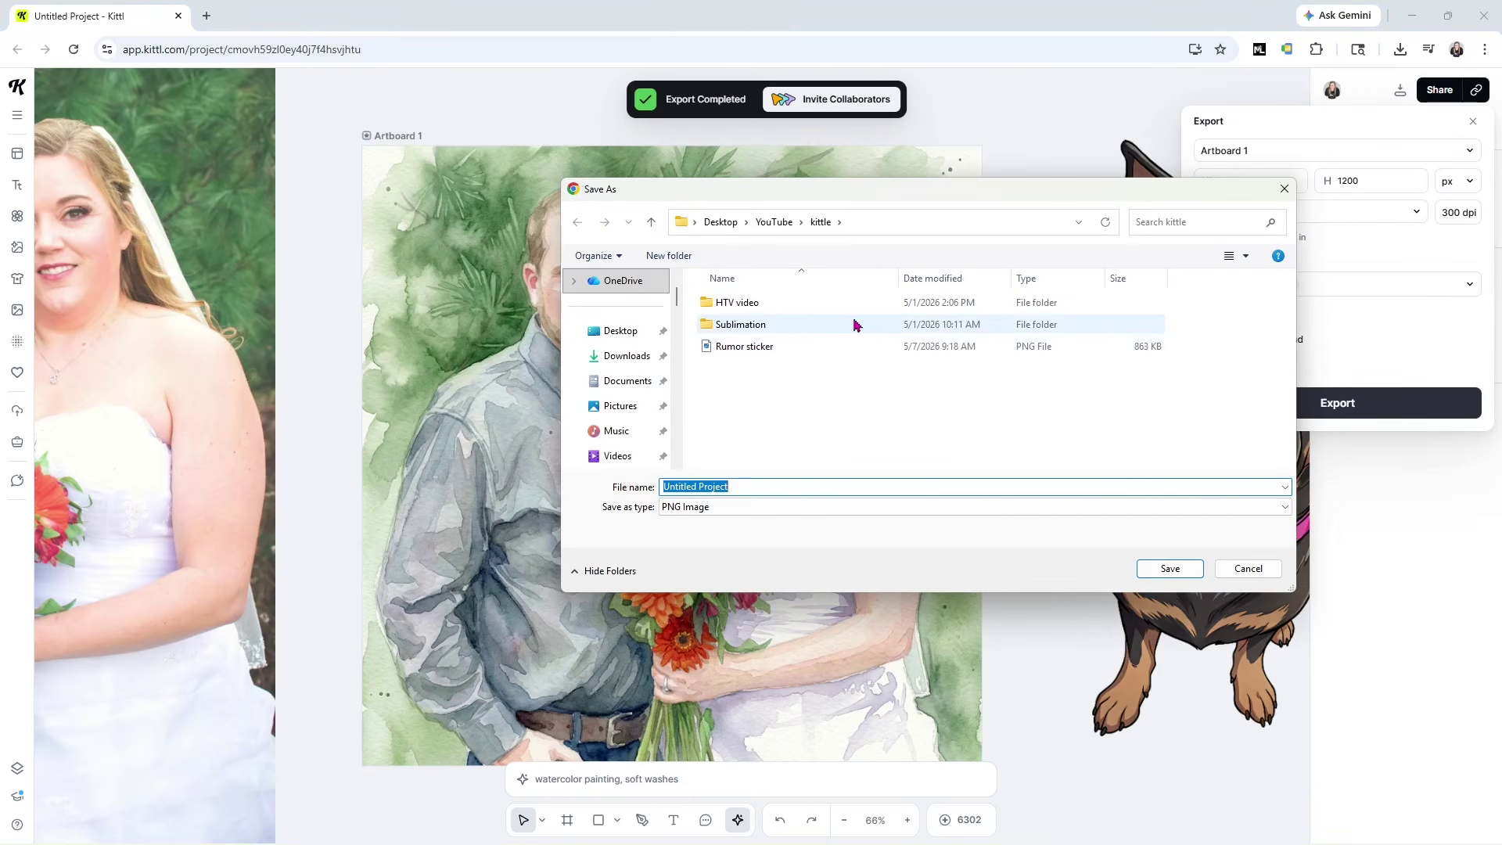
pyautogui.write('Wedding')
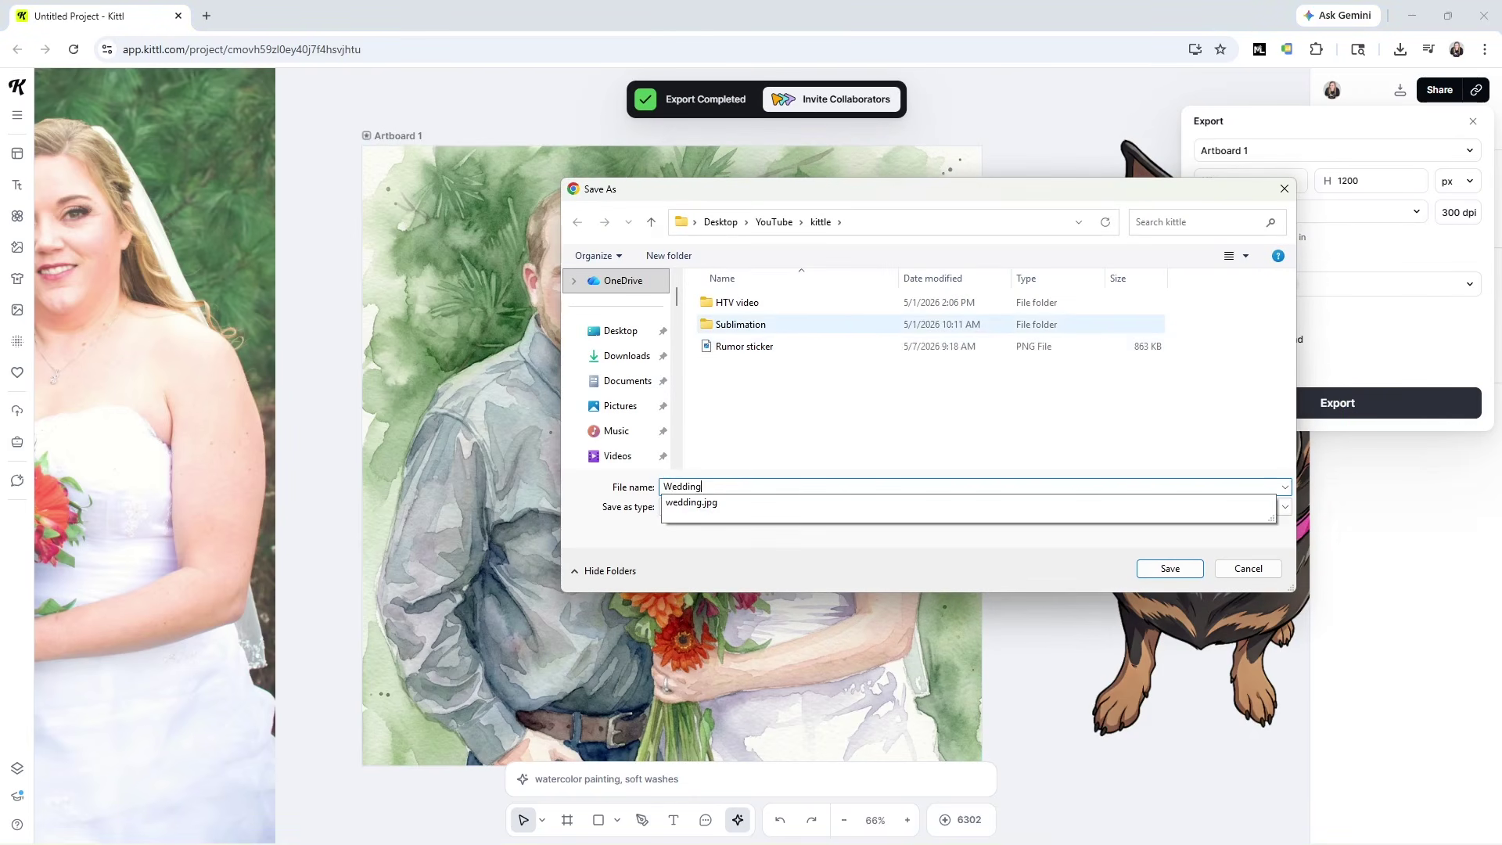
pyautogui.press('Return')
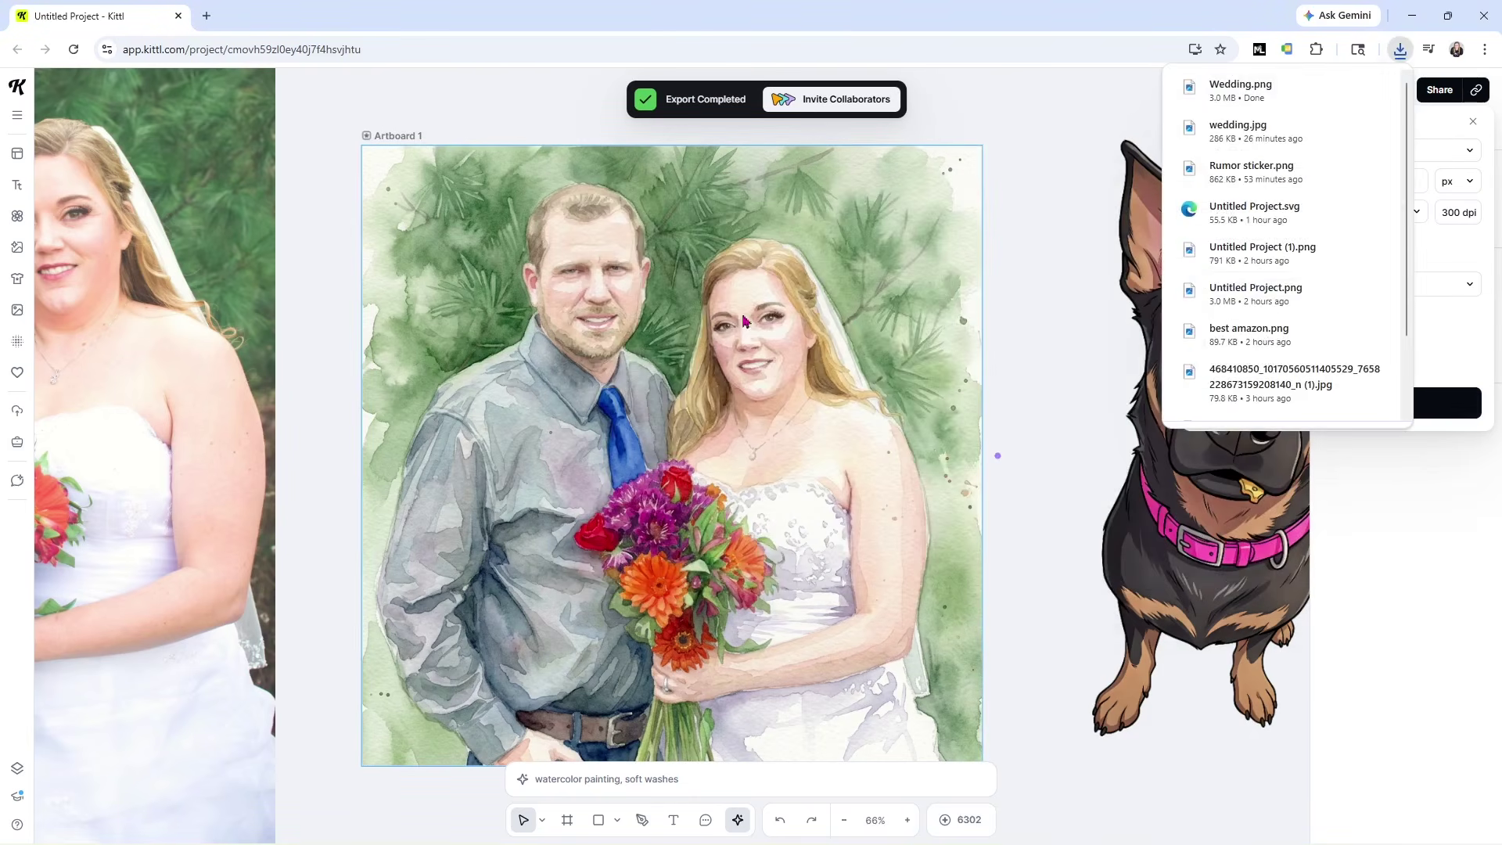
pyautogui.click(1020, 304)
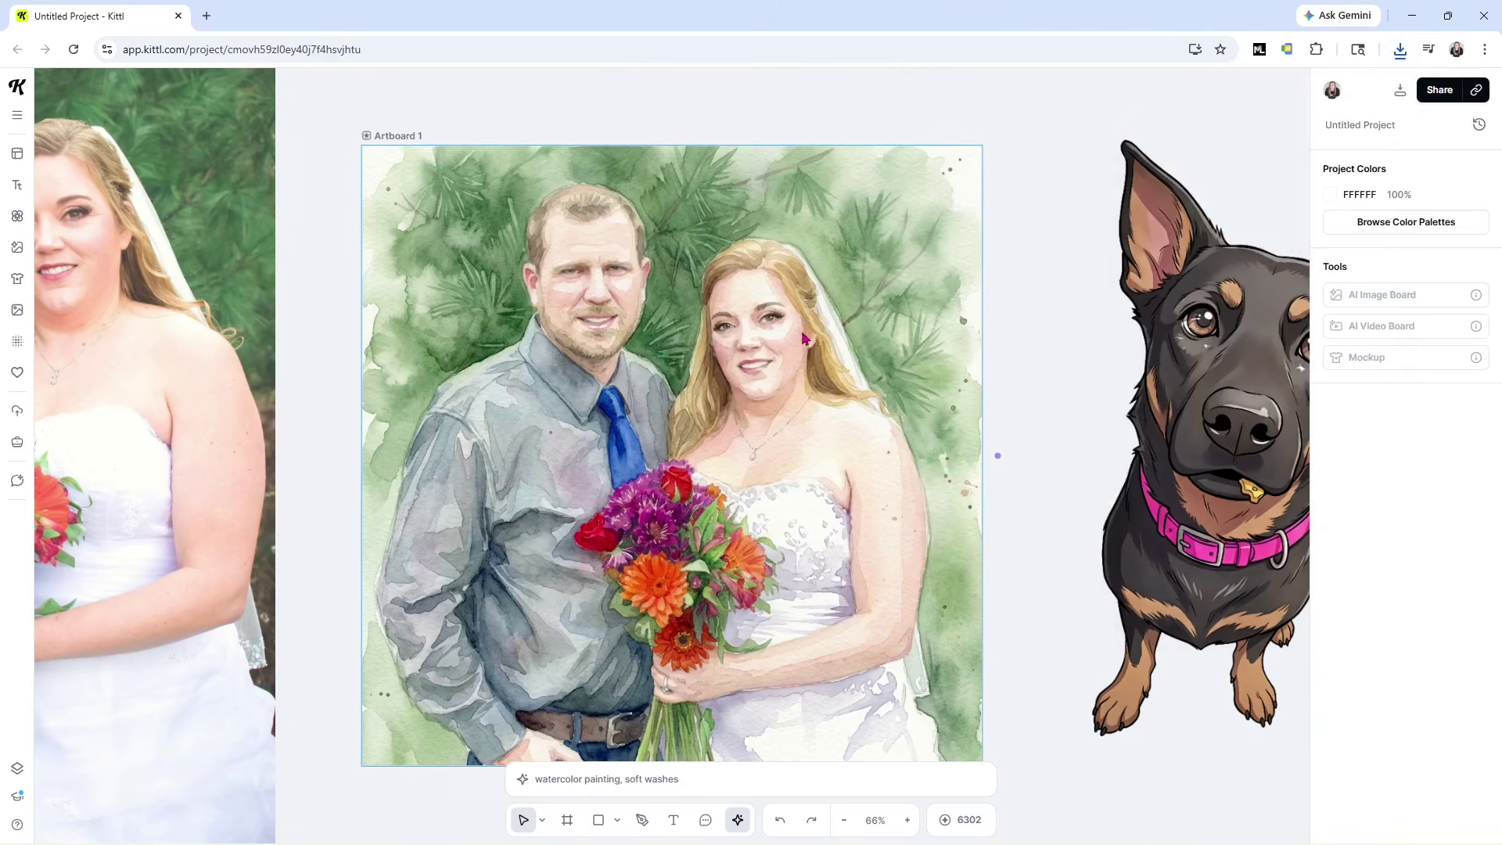
# - Move the watercolor wedding image off Artboard 1 and preview the black cat photo in the pet photos folder
pyautogui.moveTo(678, 342); pyautogui.dragTo(157, 346)
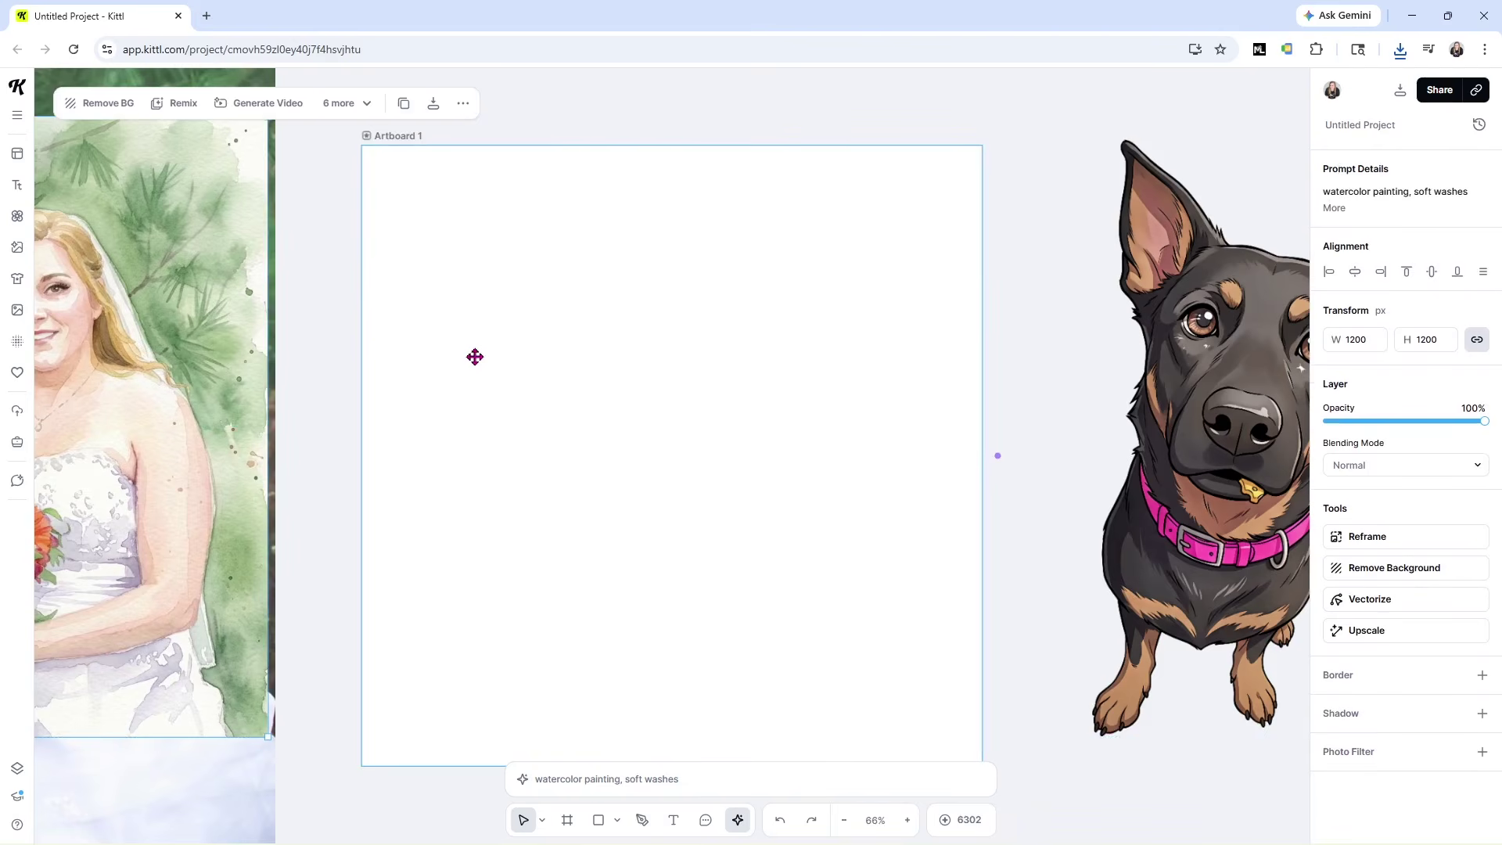
pyautogui.hotkey('alt', 'Tab')
pyautogui.click(517, 336)
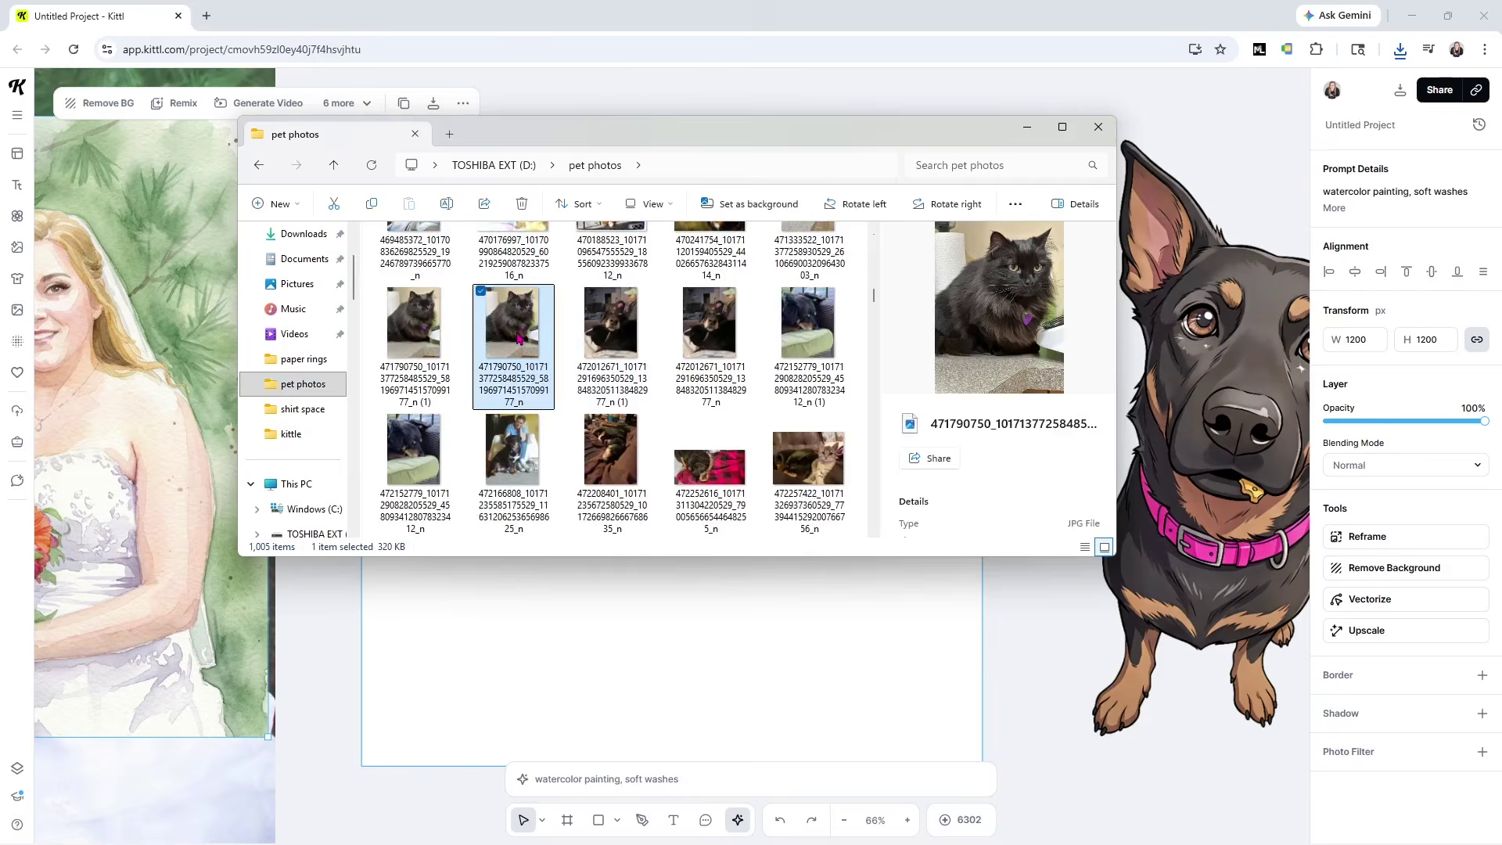
pyautogui.doubleClick(516, 336)
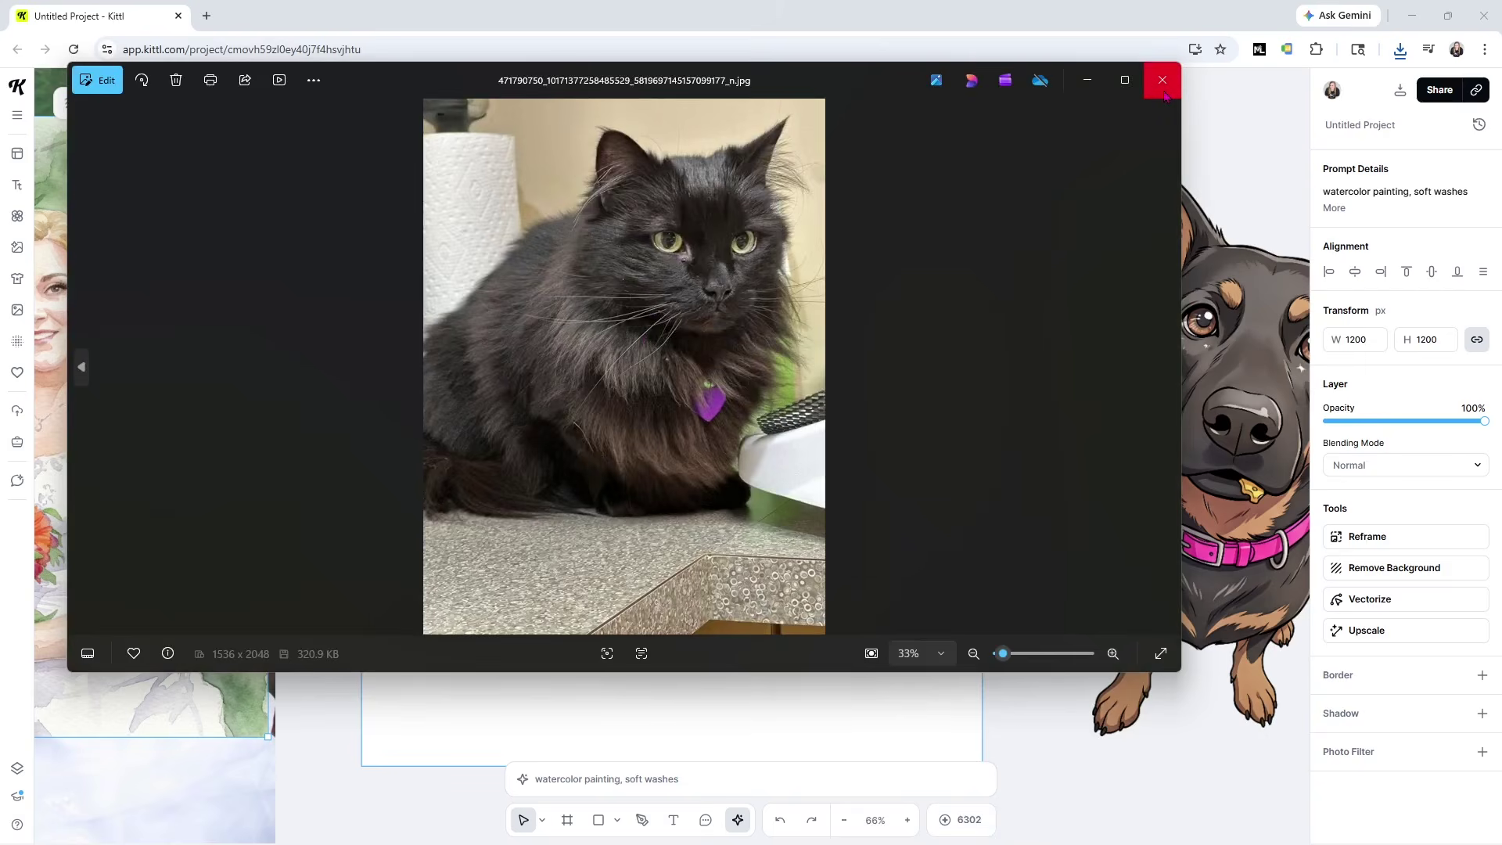
pyautogui.click(1163, 95)
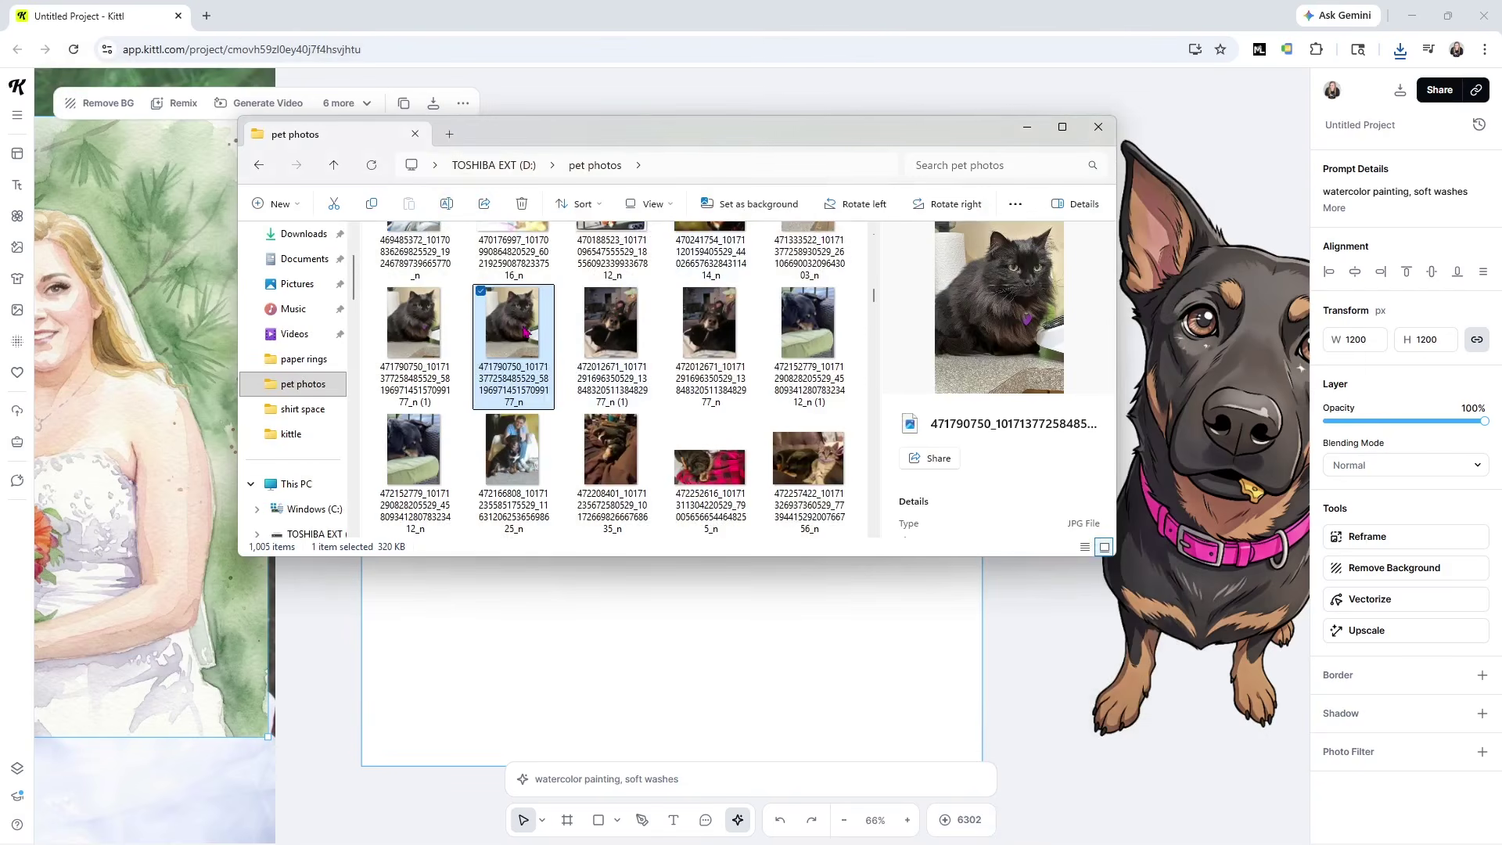
# - Clear the watercolor prompt and wedding reference from Remix Image and upload the black cat photo from the pet photos folder
pyautogui.click(725, 786)
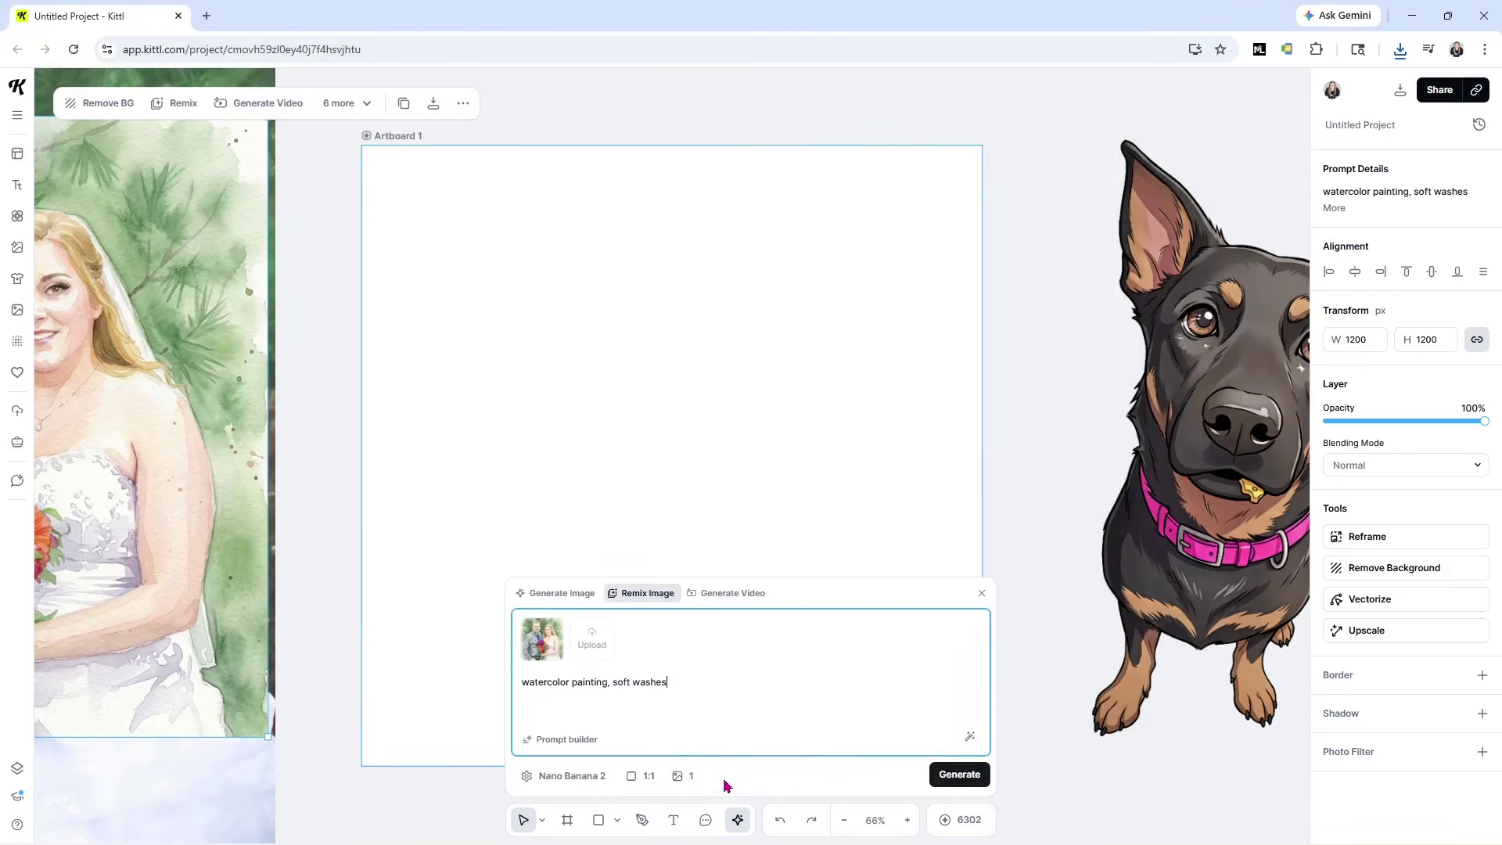
pyautogui.moveTo(687, 677); pyautogui.dragTo(476, 676)
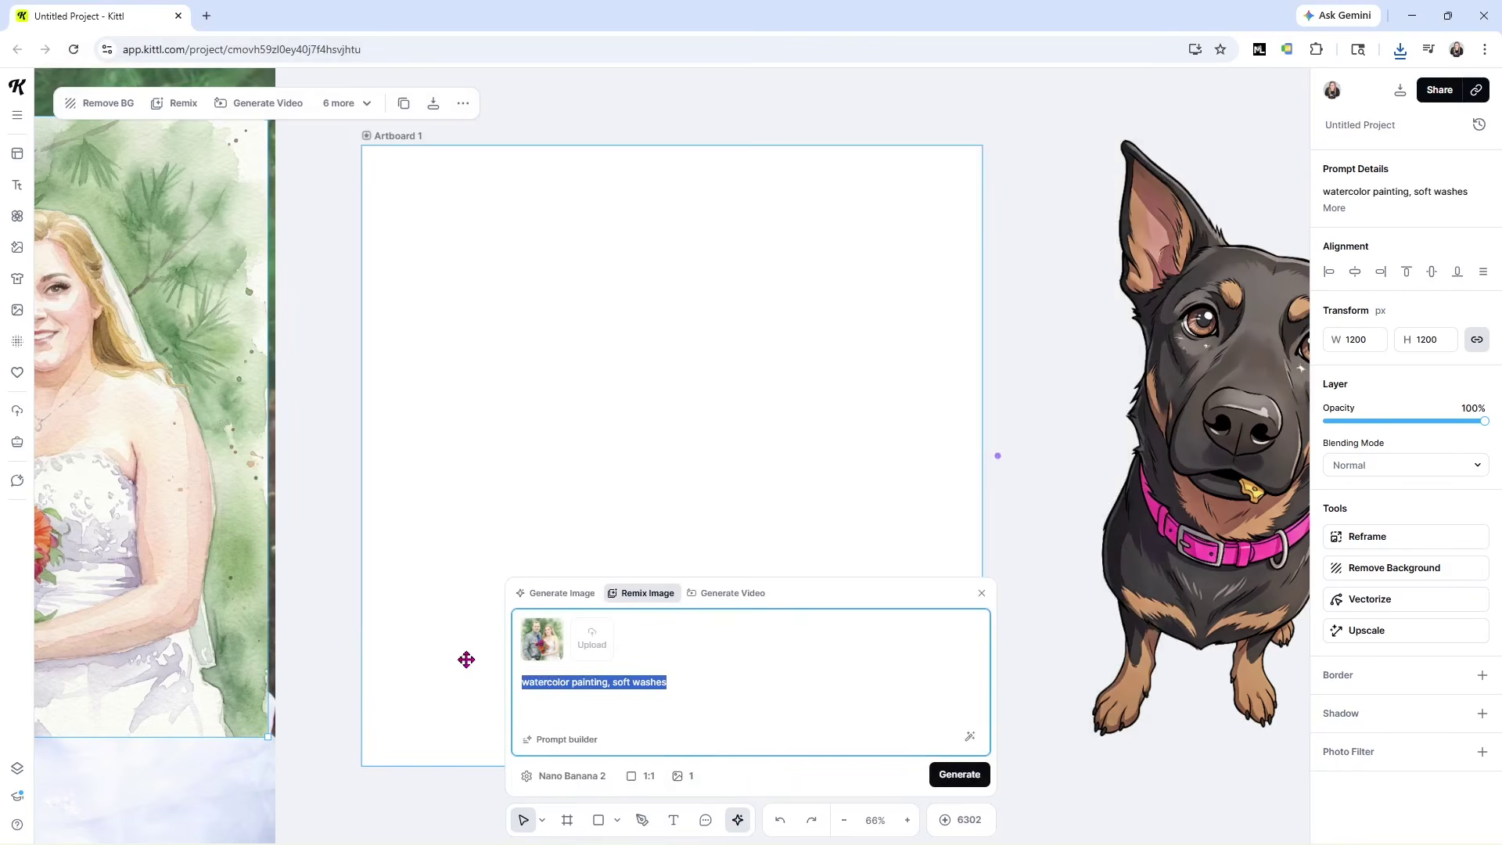
pyautogui.press('BackSpace')
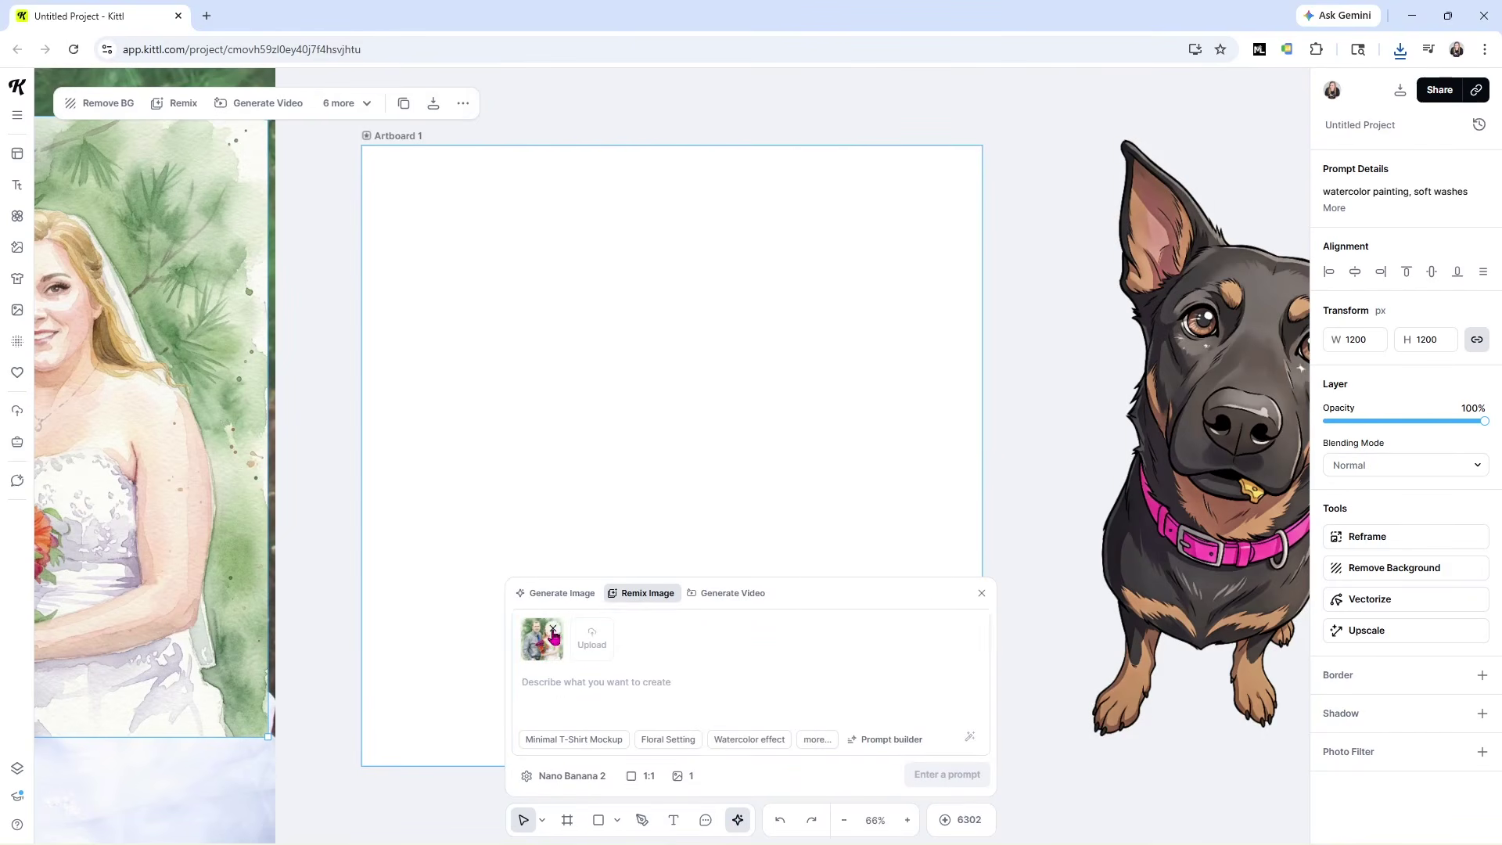
pyautogui.click(553, 628)
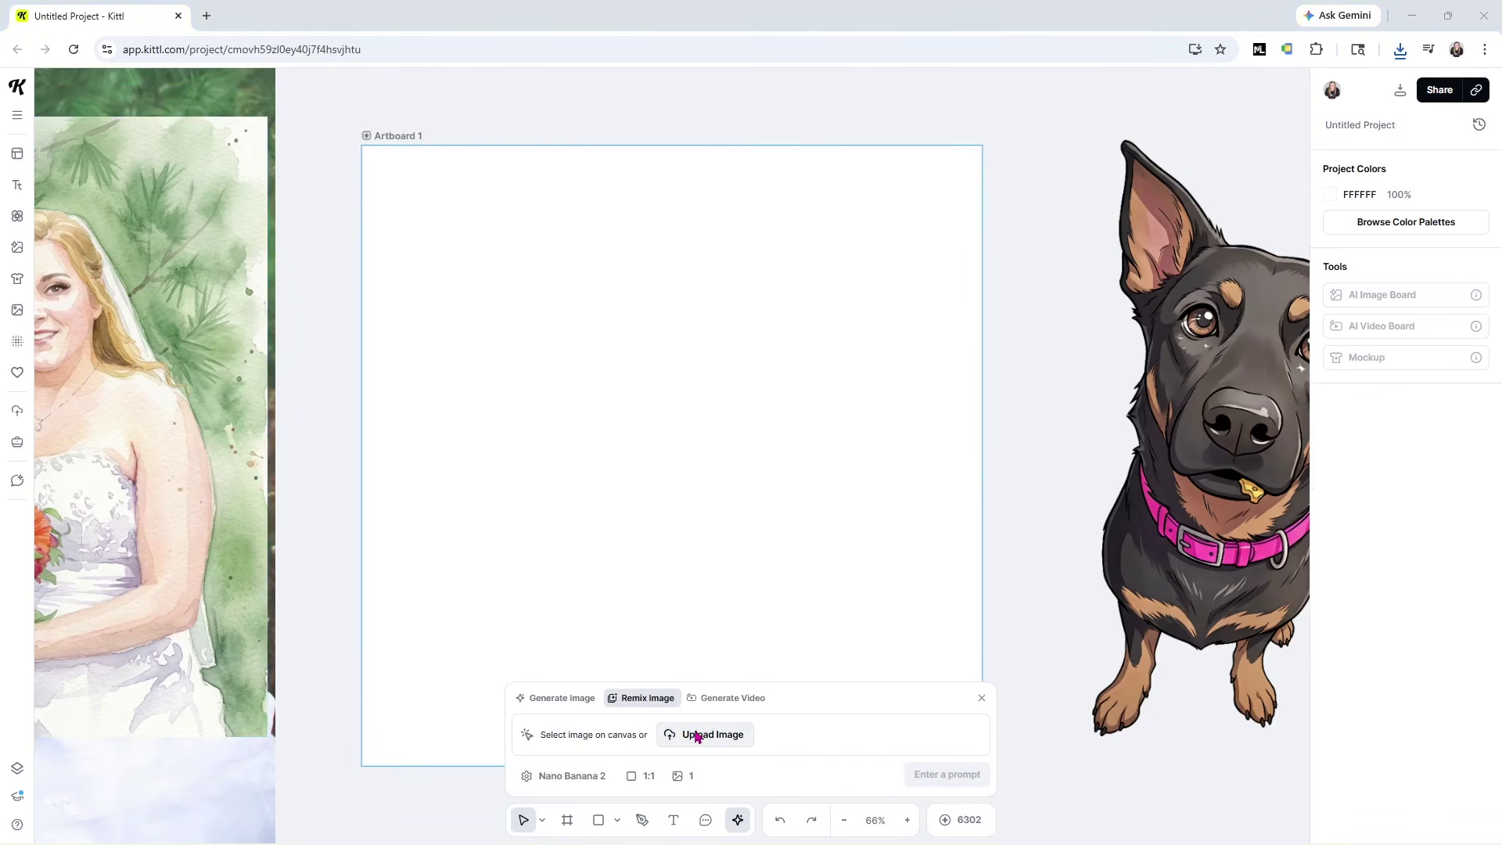
pyautogui.click(697, 736)
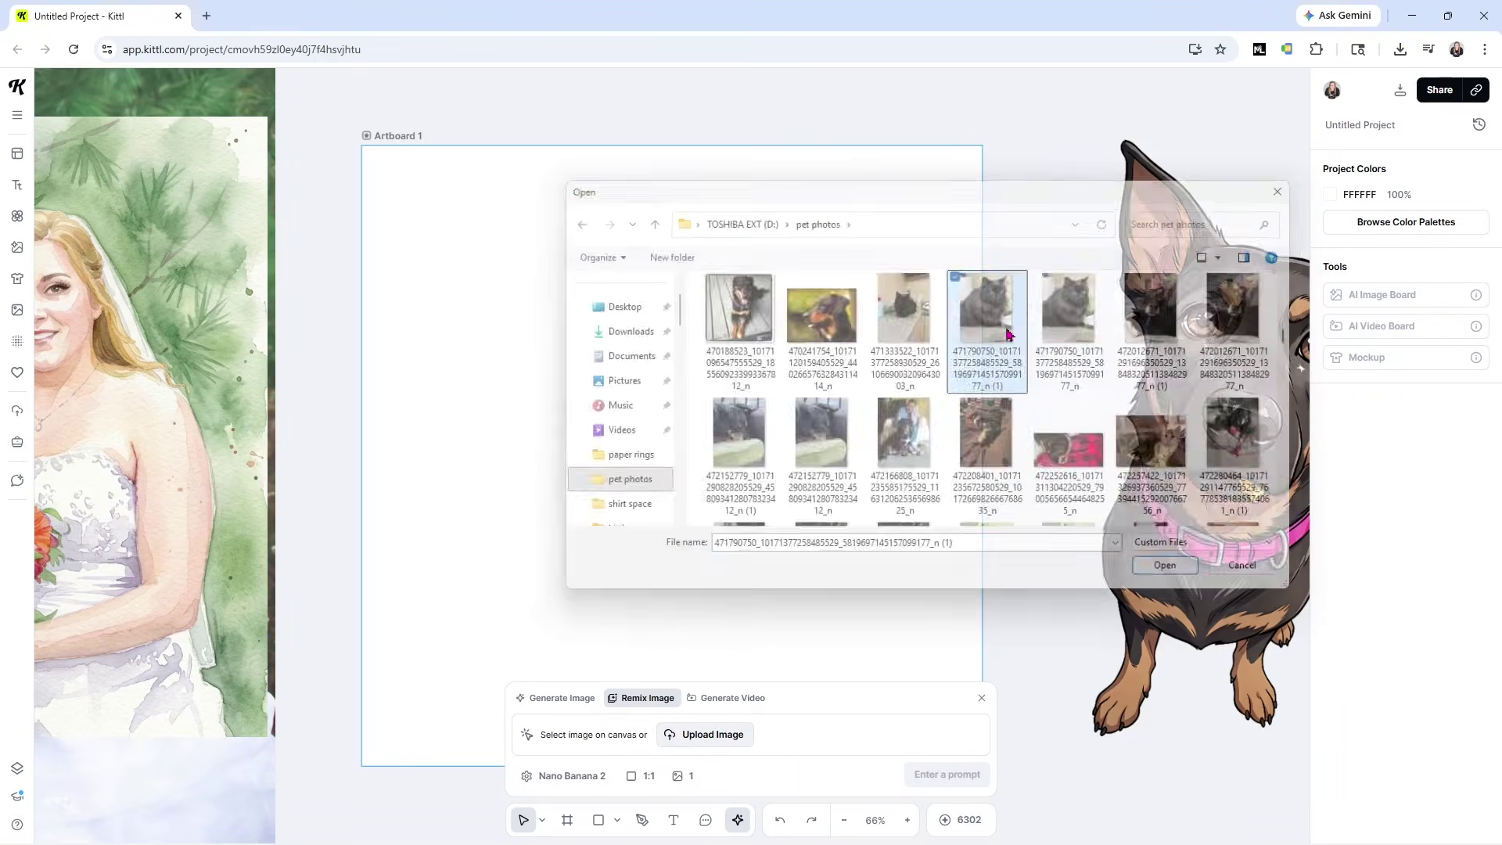
pyautogui.doubleClick(987, 320)
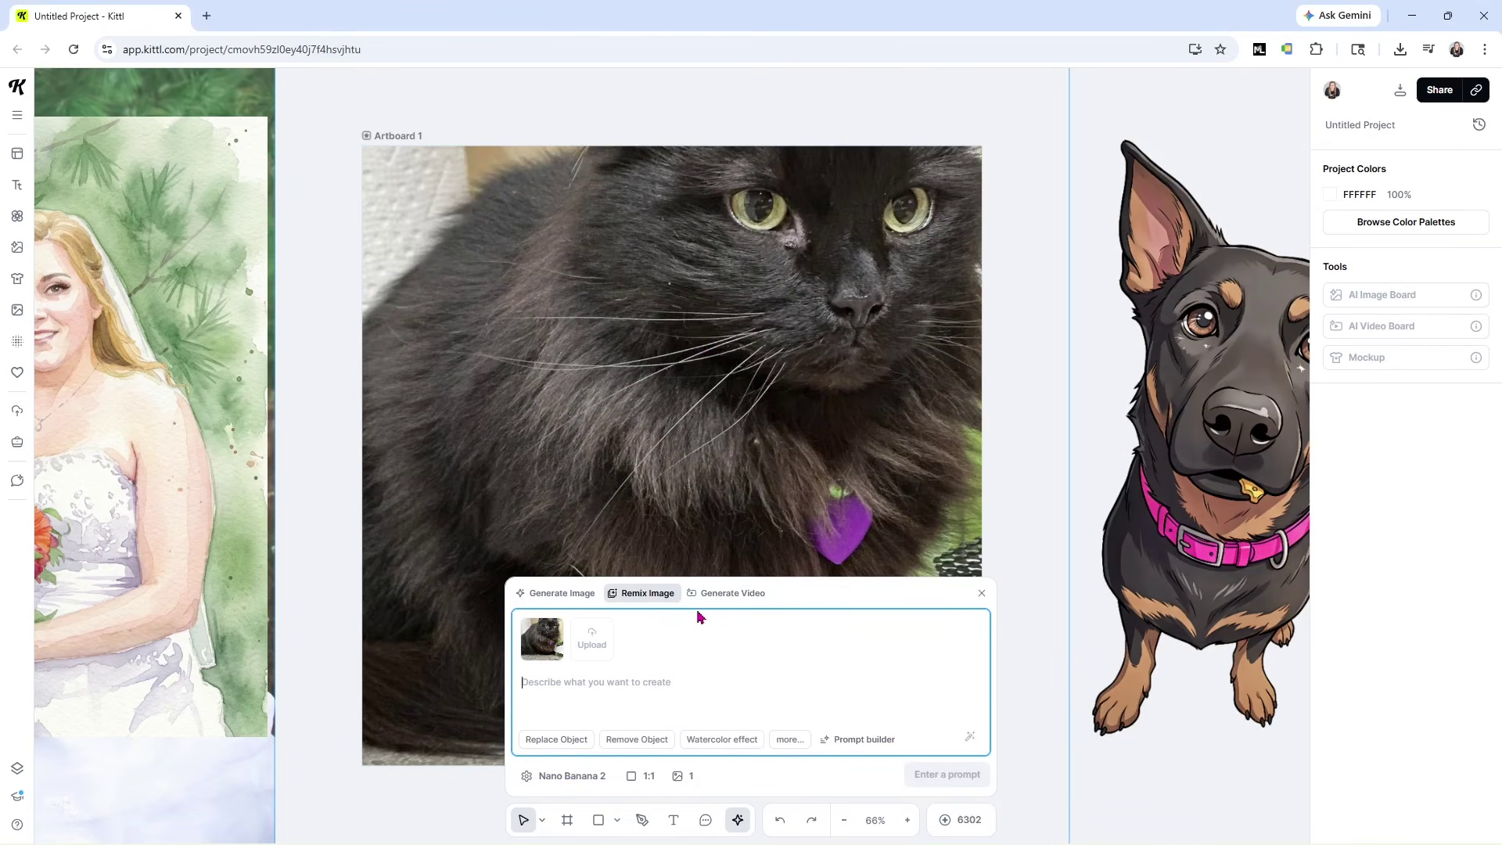
# - Generate a remix of the cat photo with the Comic style prompt and place the result on Artboard 1
pyautogui.click(858, 739)
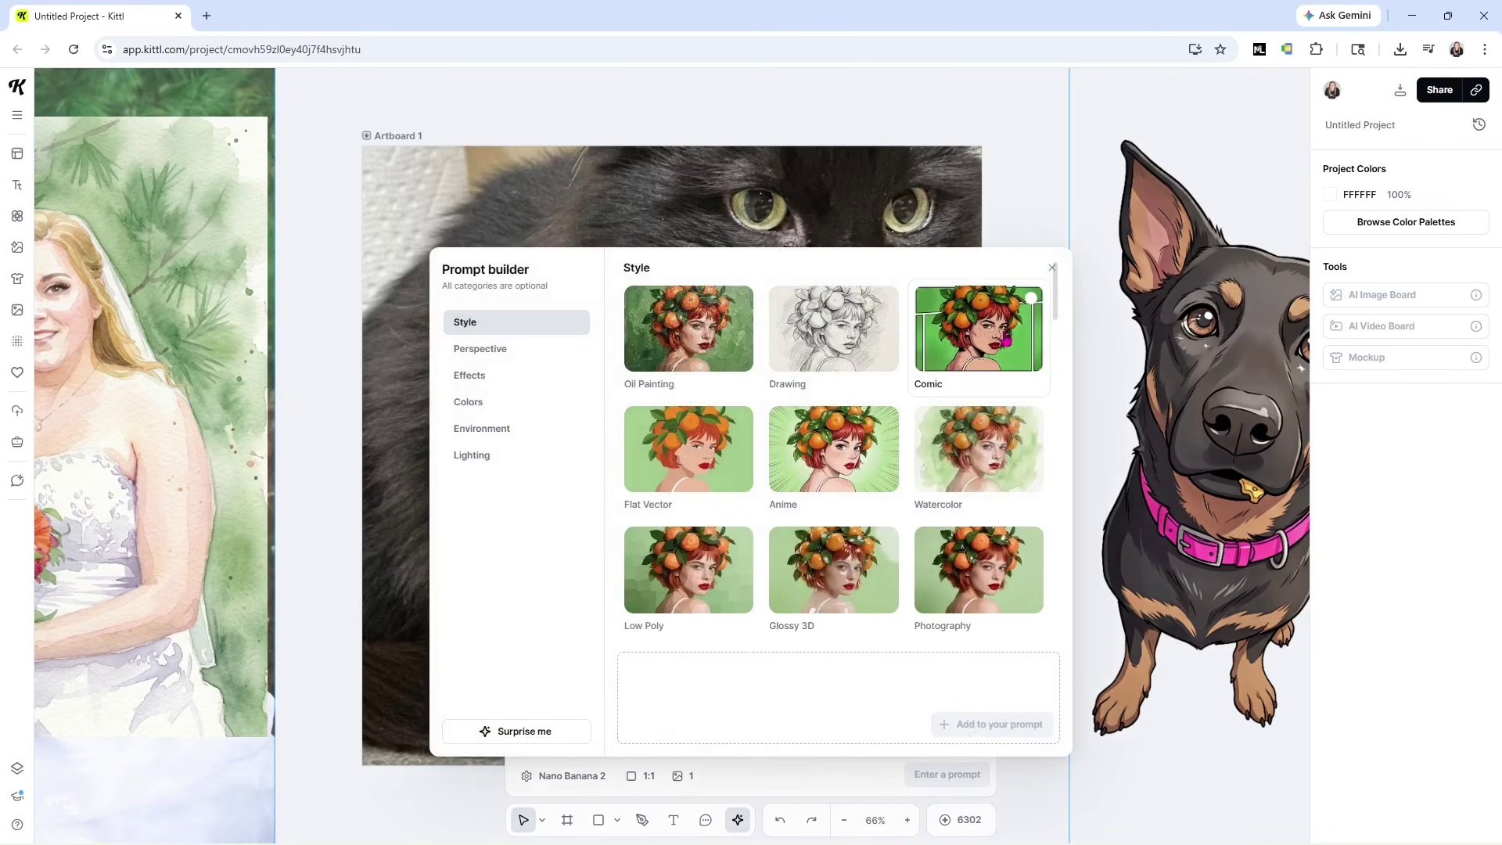
pyautogui.click(968, 336)
pyautogui.click(955, 724)
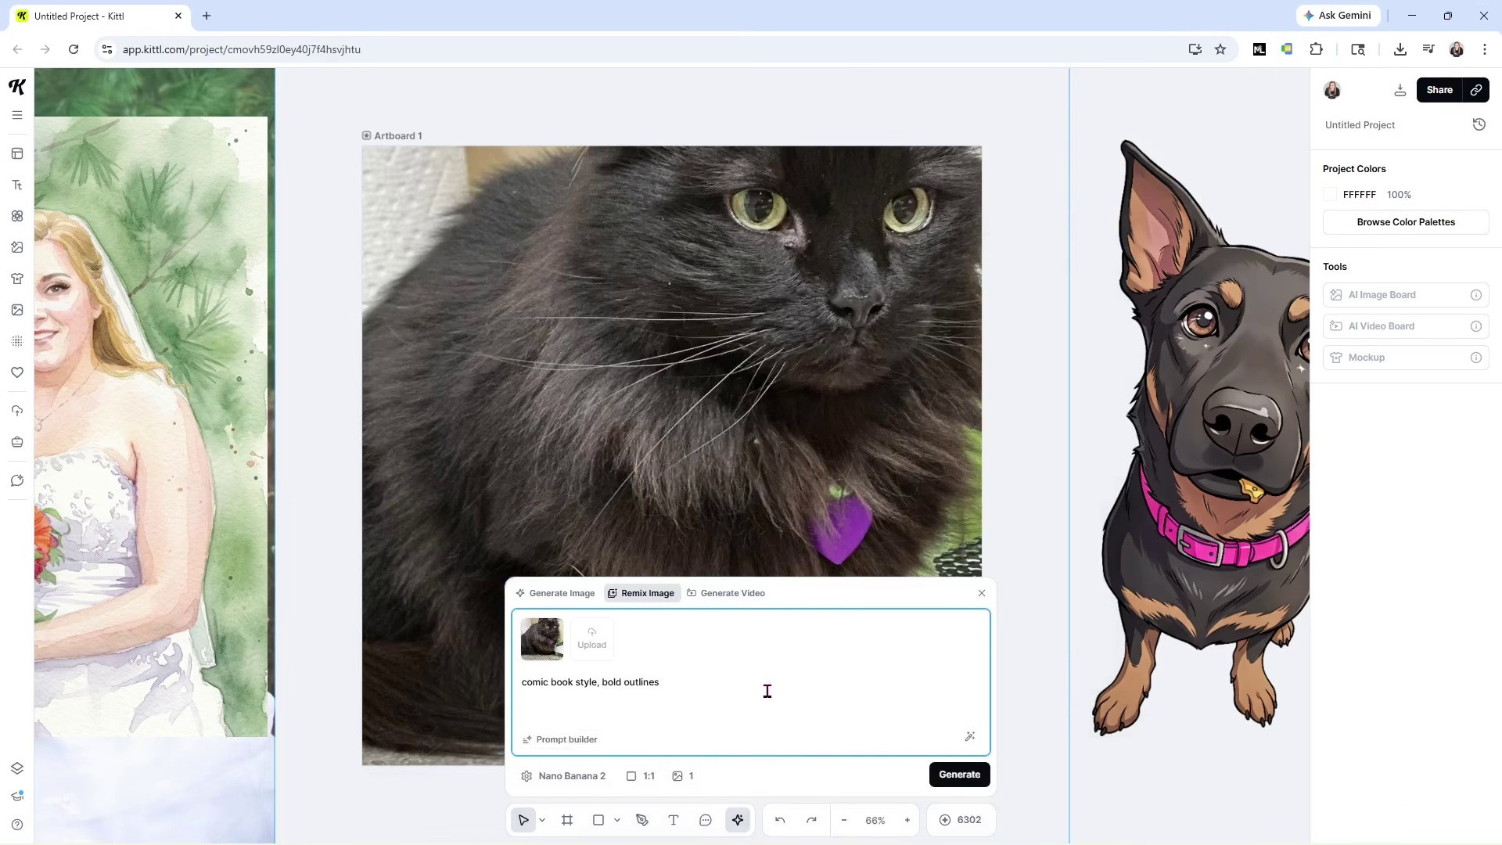
pyautogui.click(941, 777)
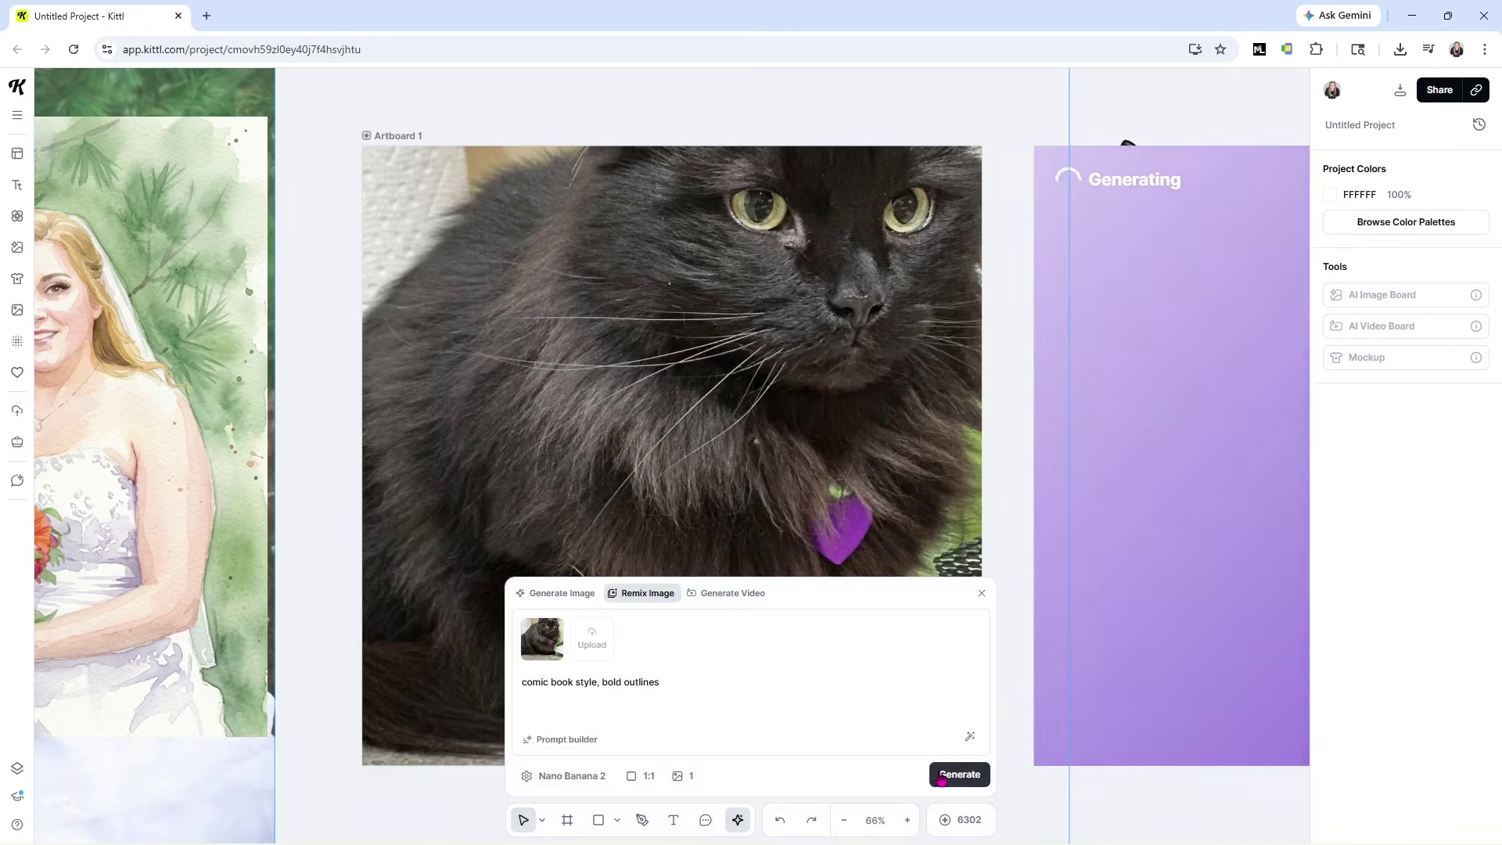
pyautogui.moveTo(1228, 297); pyautogui.dragTo(570, 321)
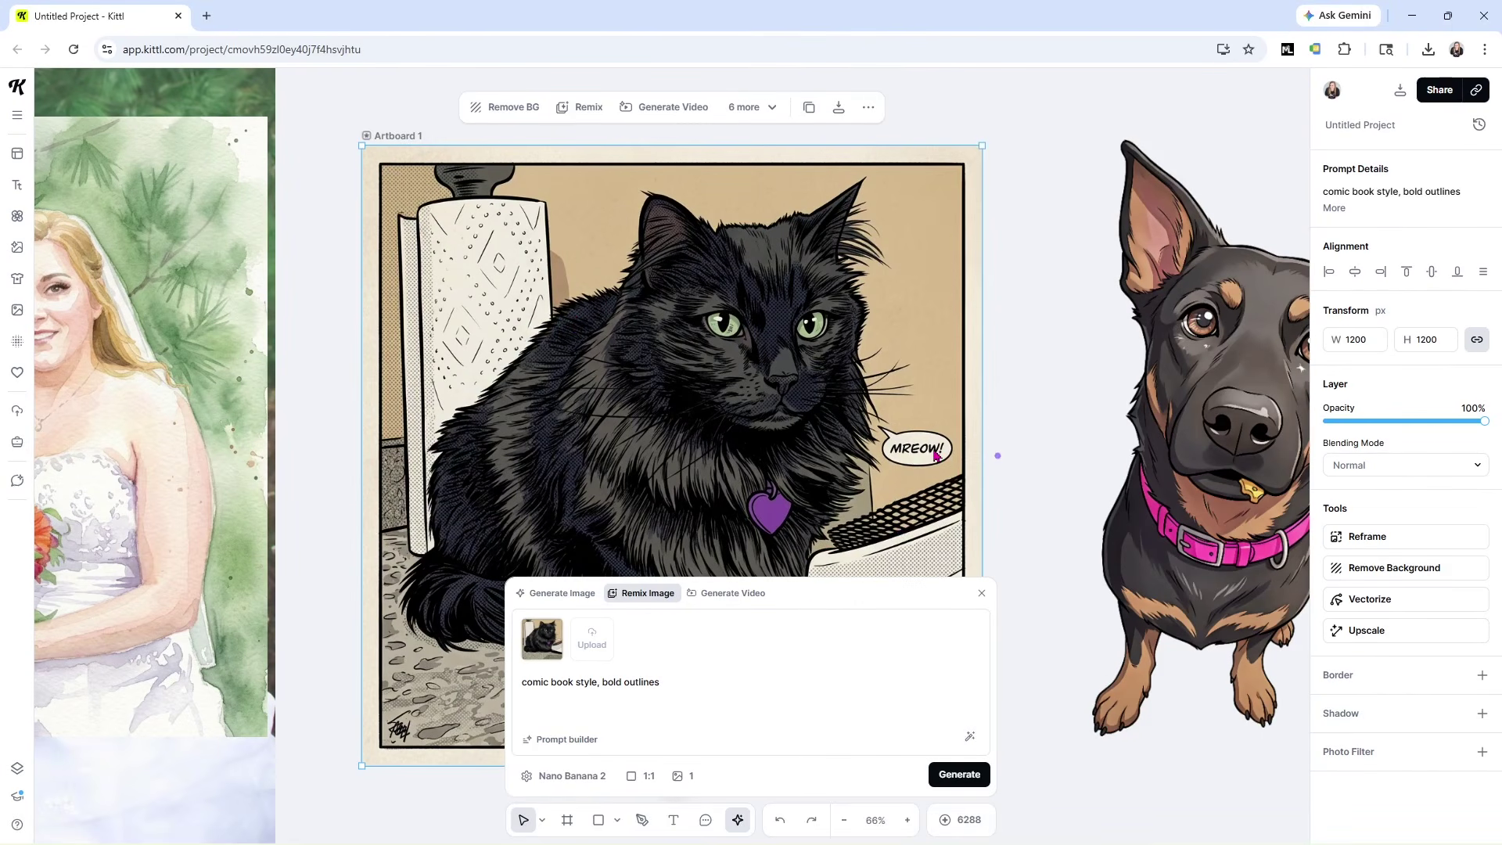
# - Export Artboard 1 as a 300 dpi PNG with Optimize Quality enabled, saving it as "cat cartoon" in the kittle folder
pyautogui.click(983, 594)
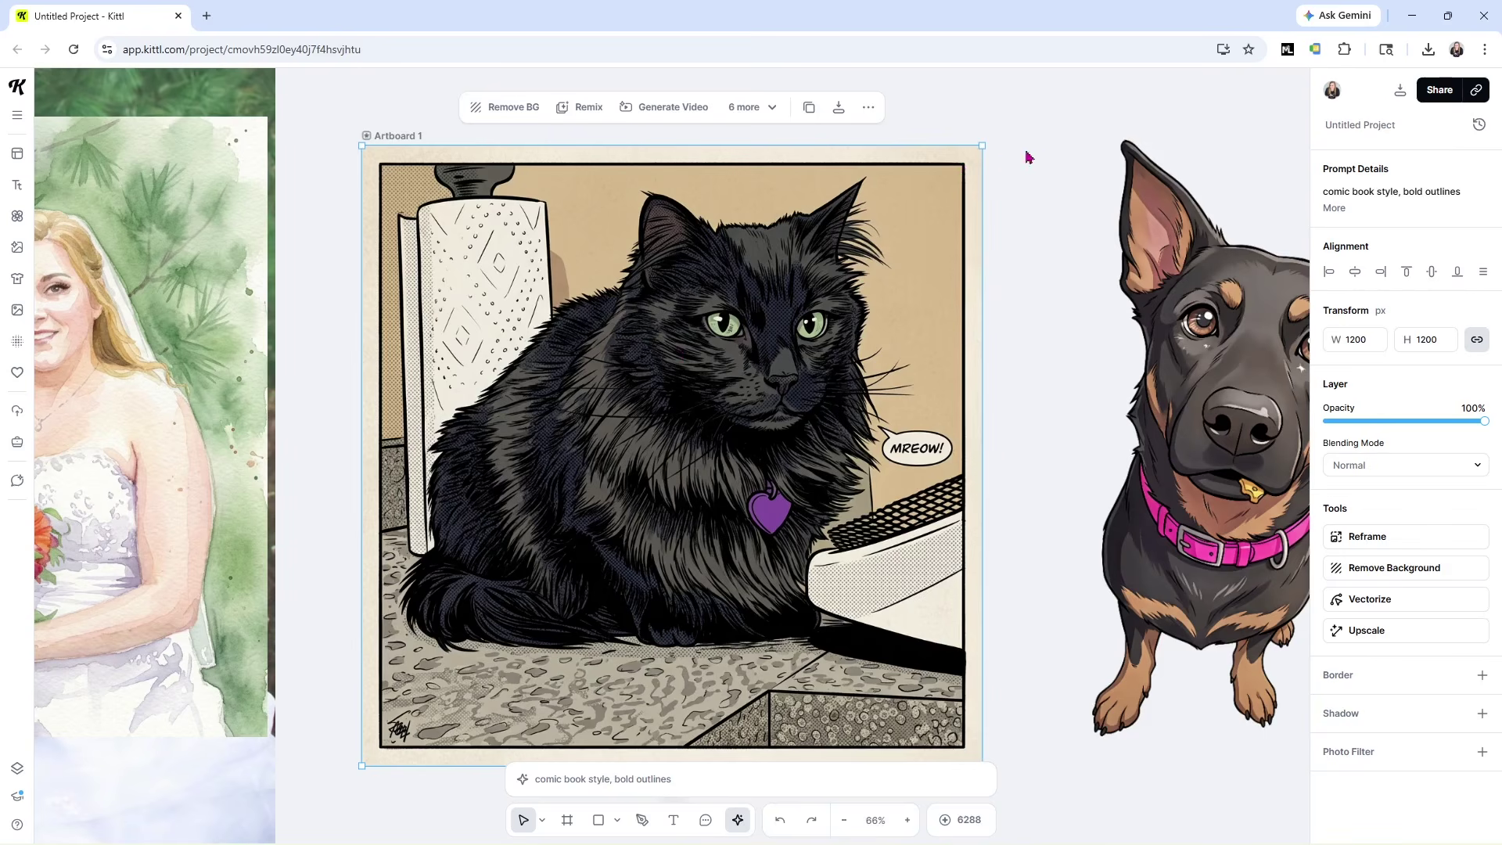
pyautogui.click(1401, 91)
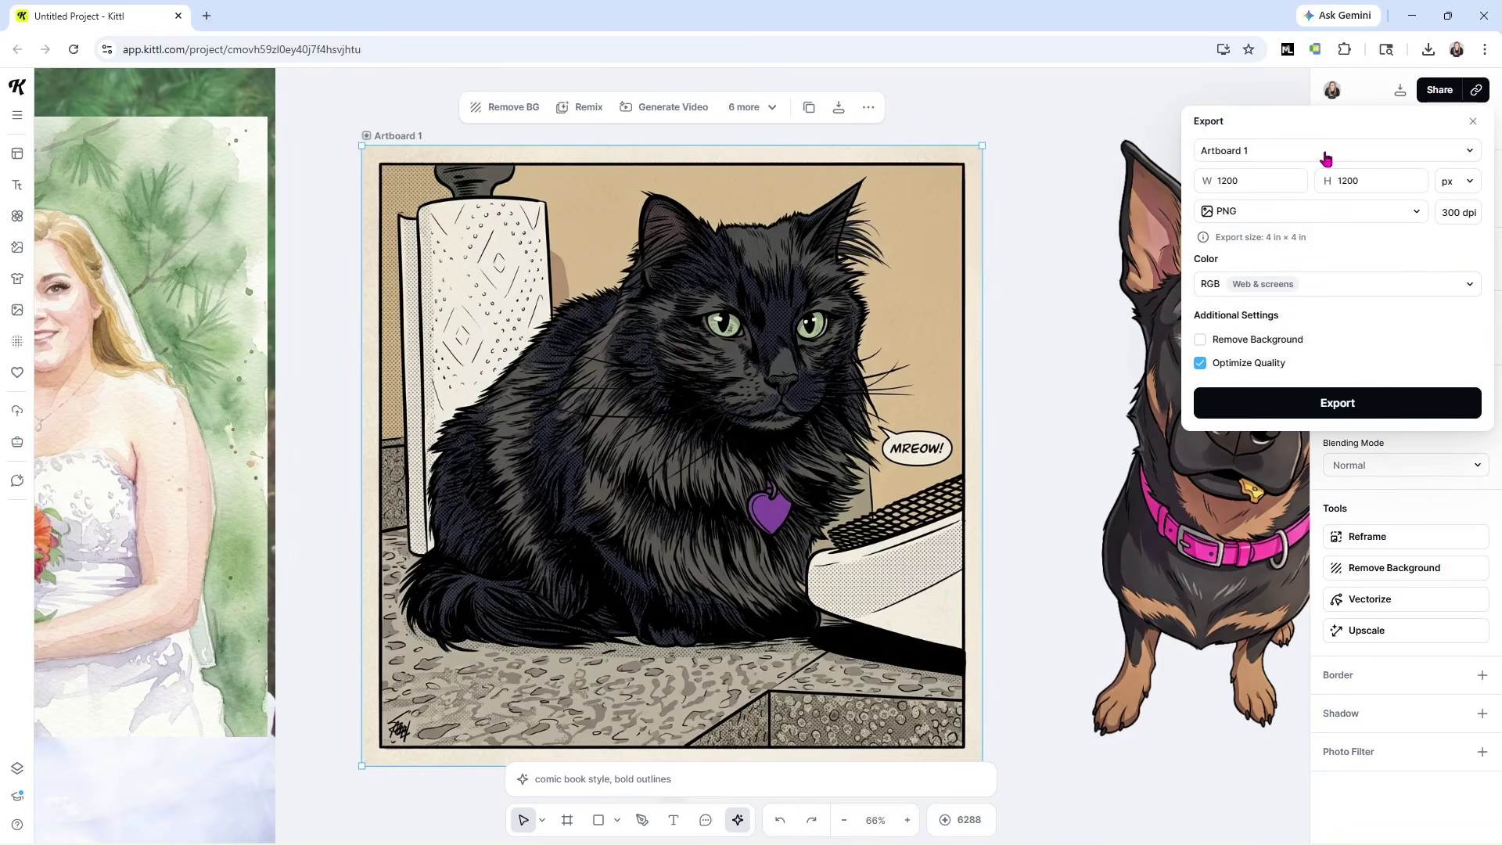
pyautogui.click(1280, 403)
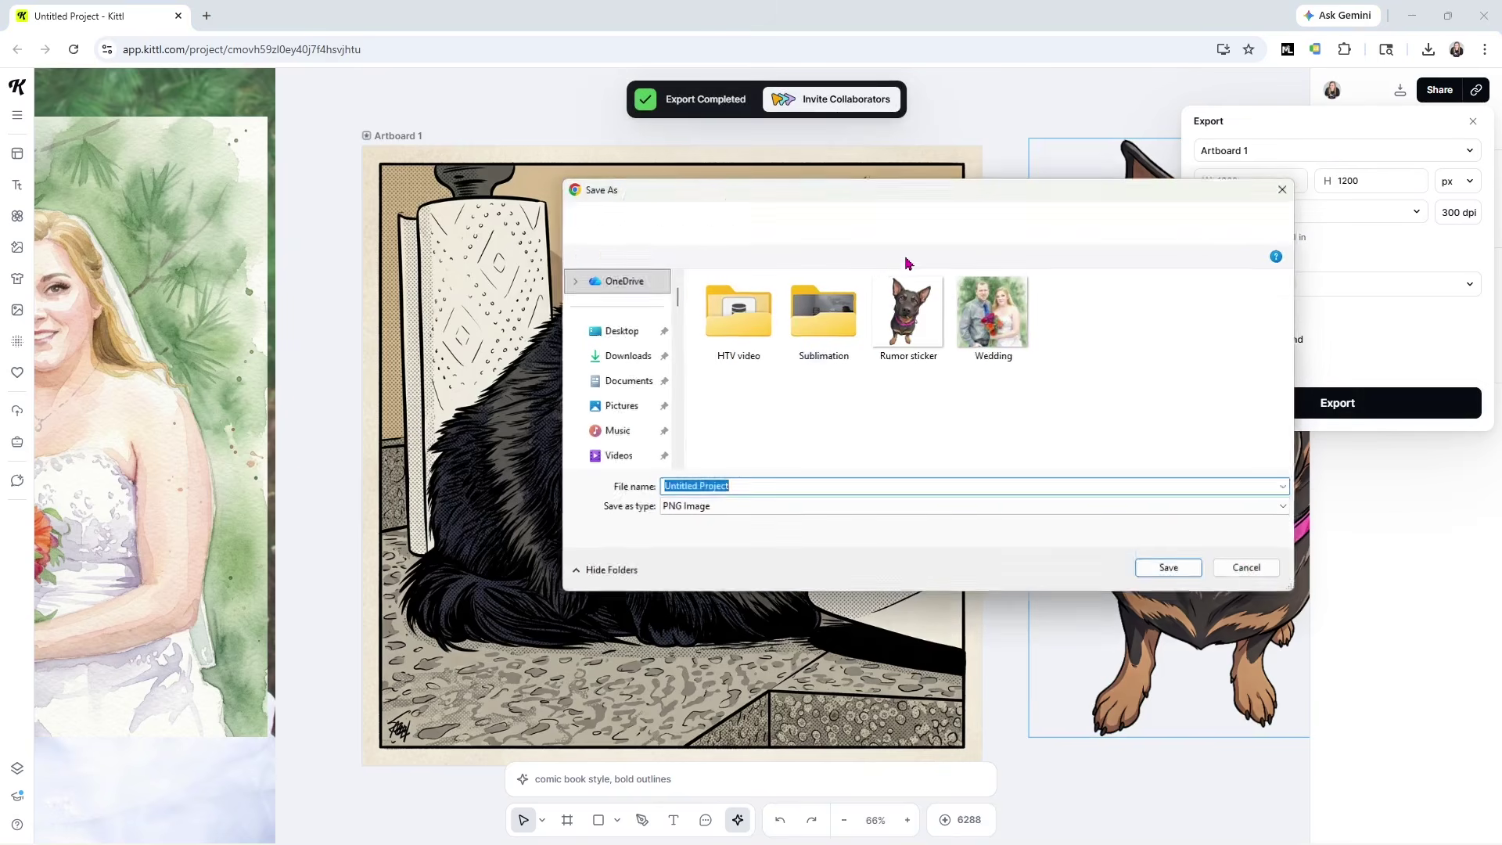
pyautogui.write('cat cartoon')
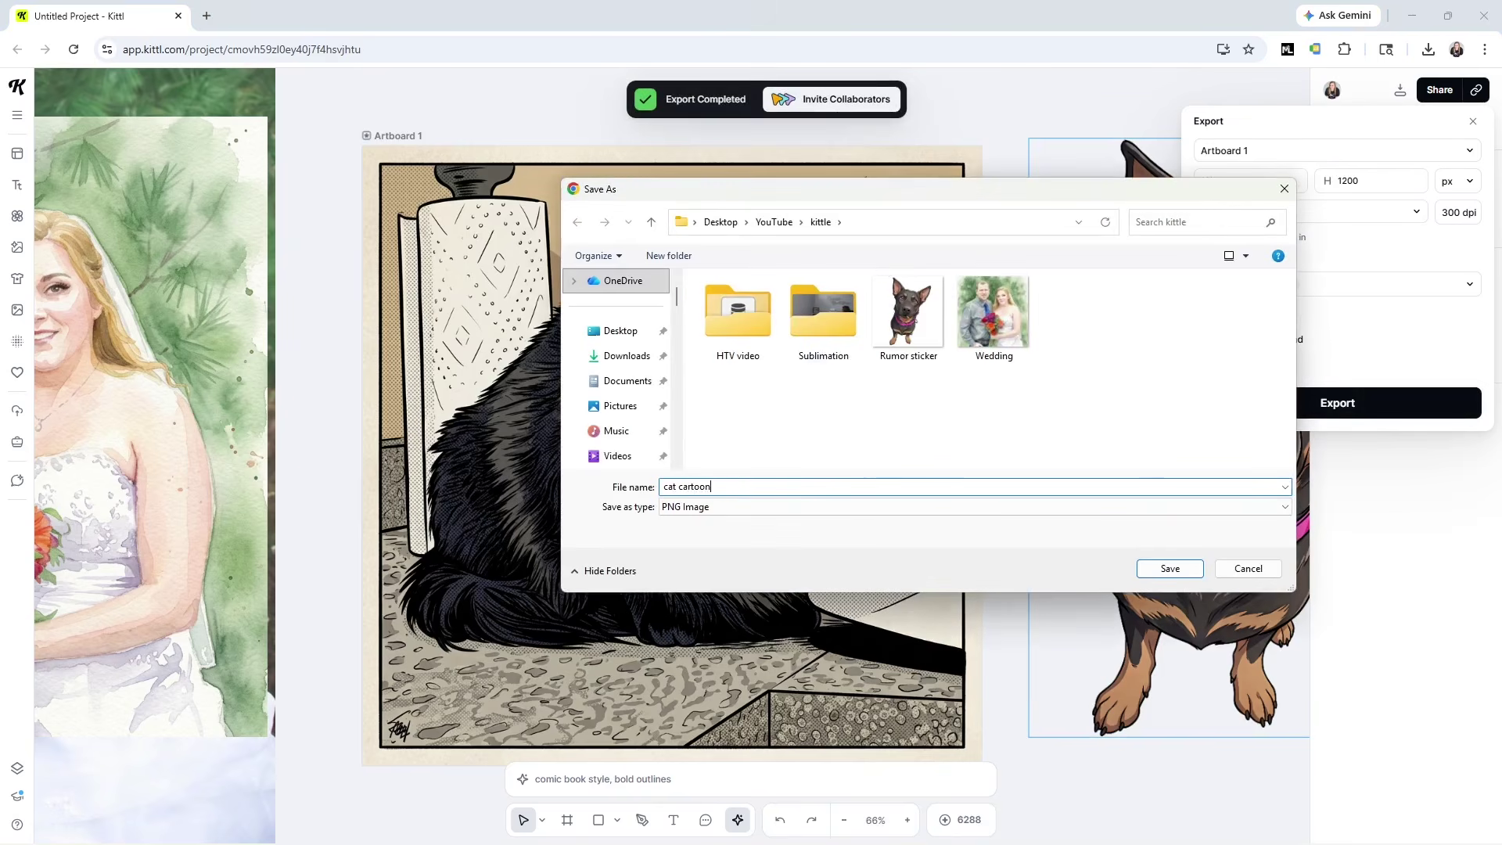
pyautogui.press('Return')
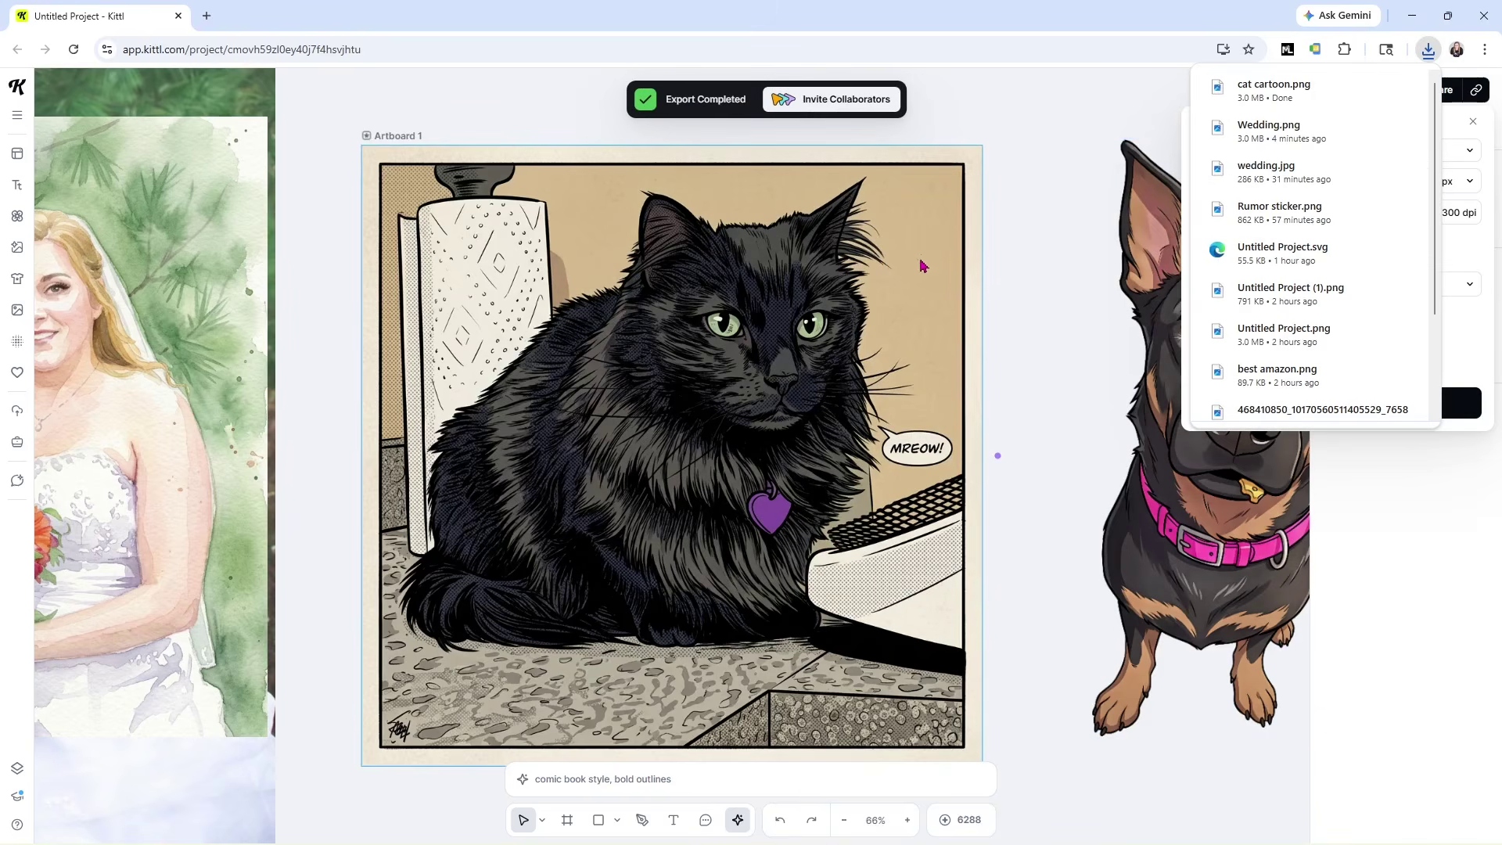
pyautogui.click(1009, 305)
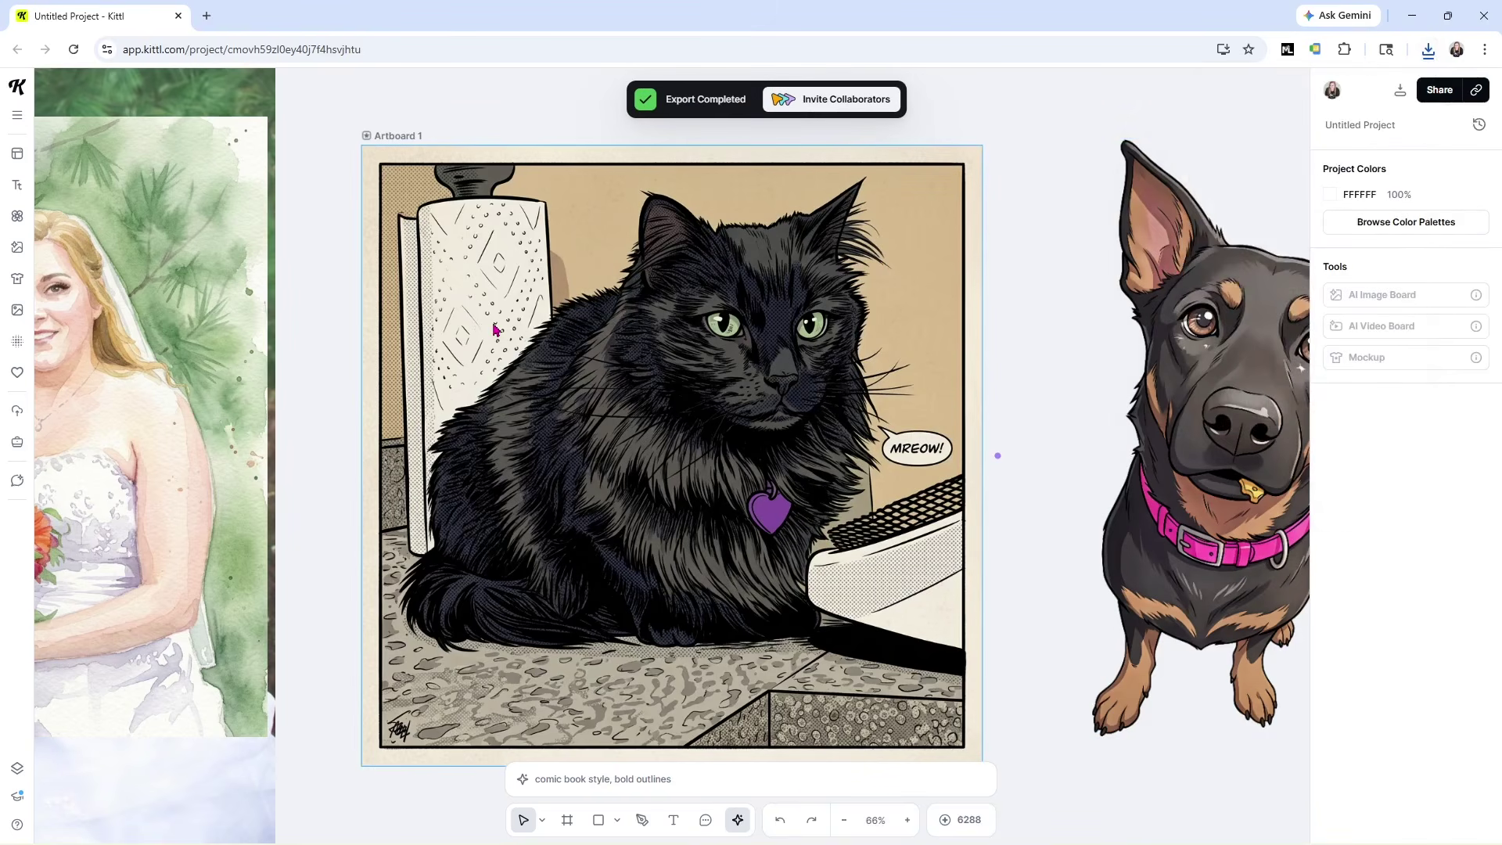
# - Move the original cat photo and the comic cat image off Artboard 1 to opposite sides
pyautogui.moveTo(496, 329); pyautogui.dragTo(771, 342)
pyautogui.moveTo(595, 336); pyautogui.dragTo(0, 315)
pyautogui.click(755, 347)
pyautogui.moveTo(756, 347); pyautogui.dragTo(1322, 370)
pyautogui.click(718, 369)
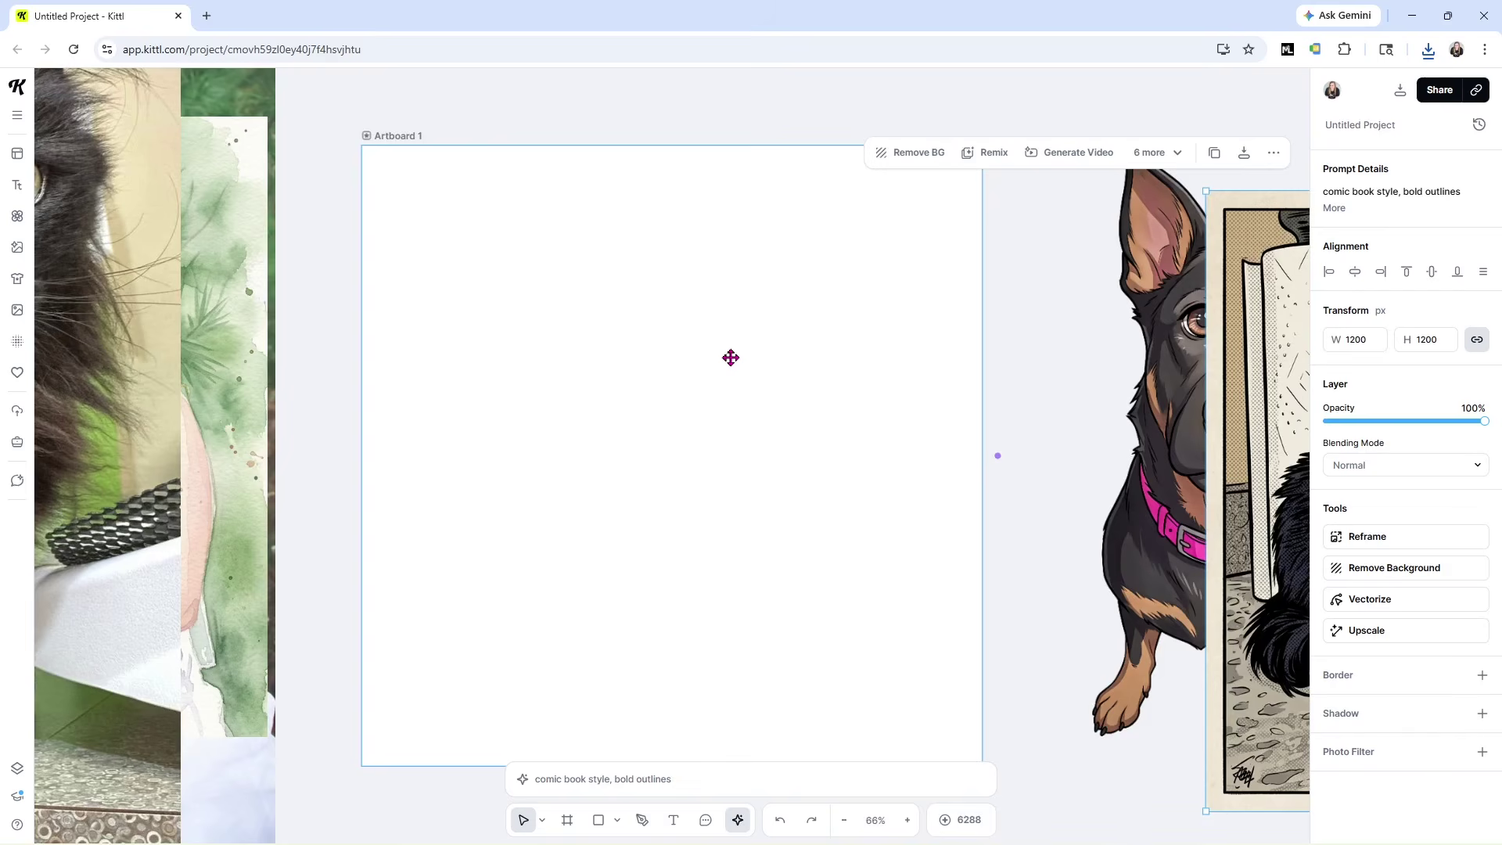
# - Spread the source photos to the left of Artboard 1 and the watercolor wedding and comic cat images to its right
pyautogui.scroll(-5, 730, 358)
pyautogui.moveTo(426, 388); pyautogui.dragTo(242, 582)
pyautogui.moveTo(469, 375); pyautogui.dragTo(1007, 144)
pyautogui.moveTo(1015, 327); pyautogui.dragTo(1153, 490)
pyautogui.moveTo(532, 278); pyautogui.dragTo(548, 590)
pyautogui.moveTo(557, 433); pyautogui.dragTo(541, 381)
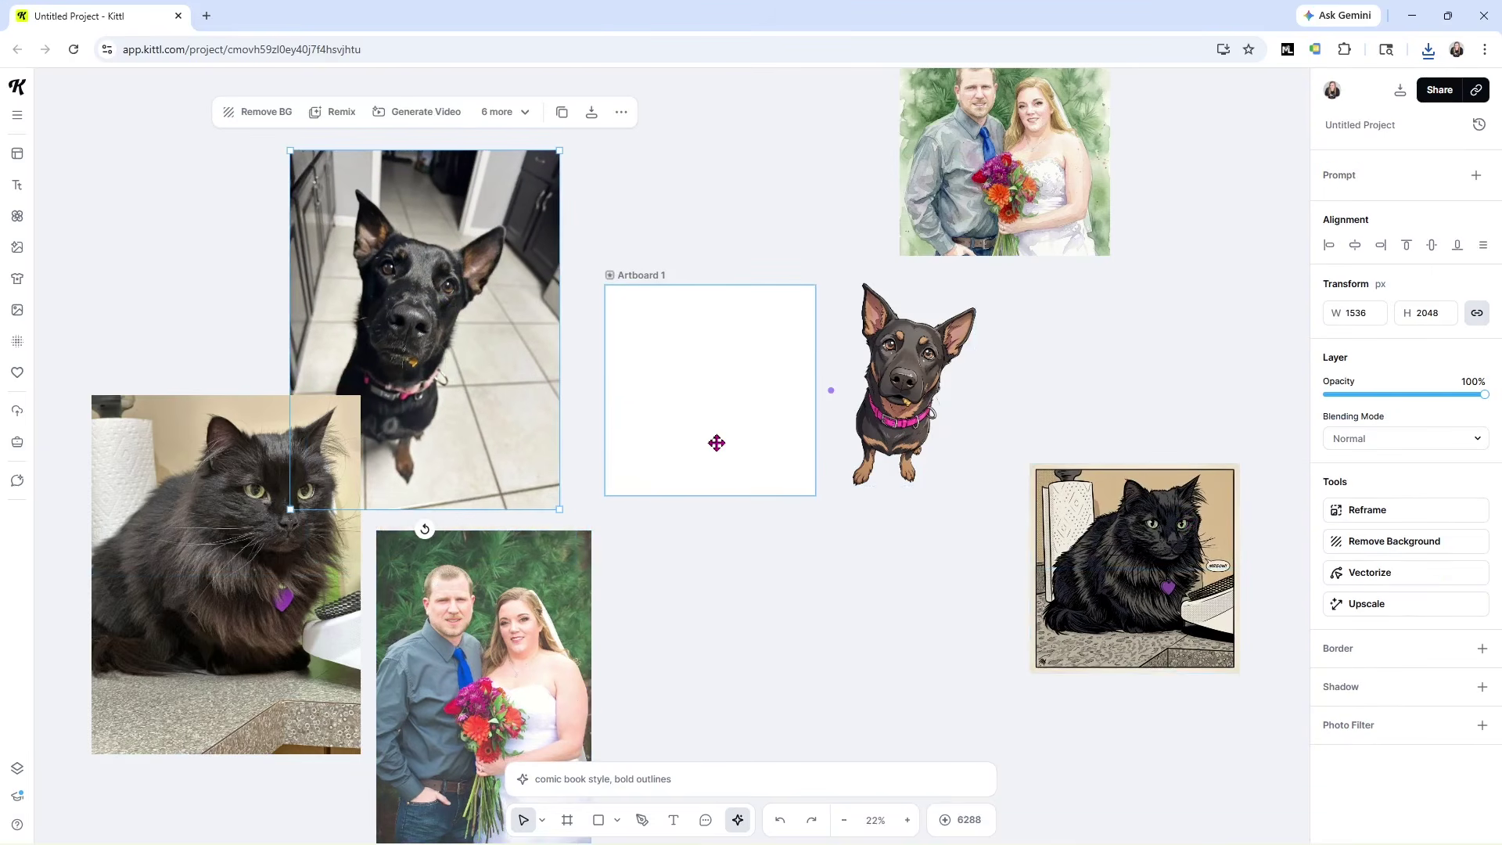
# - Upload the smiling black-and-tan dog photo as the Remix Image reference and clear the comic book prompt
pyautogui.click(688, 778)
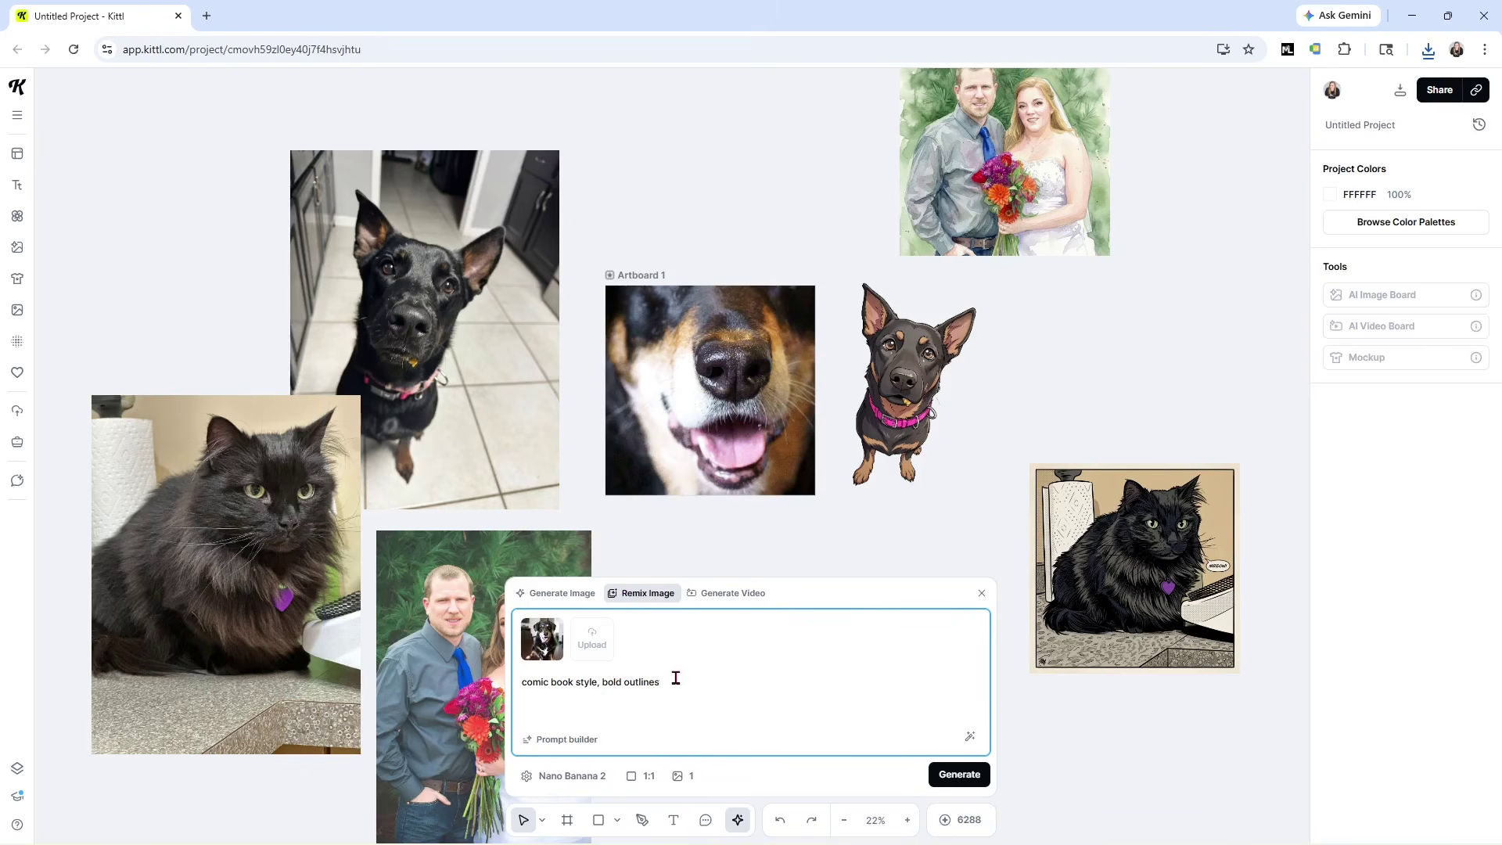
pyautogui.moveTo(669, 682); pyautogui.dragTo(523, 692)
pyautogui.press('BackSpace')
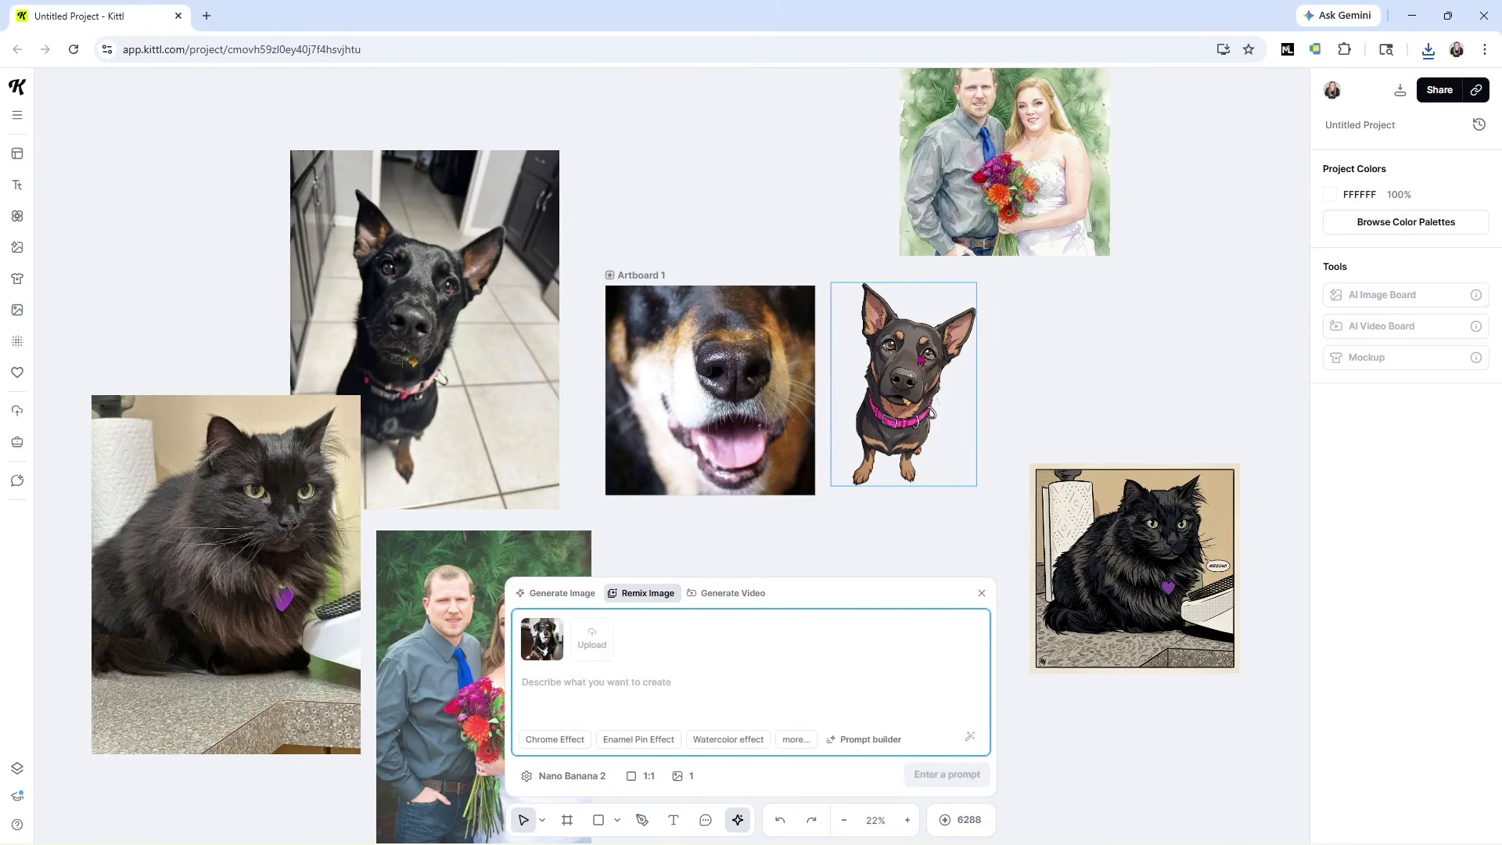
# - Add the Anime style to the prompt with the prompt builder and generate a remix of the dog photo
pyautogui.click(861, 741)
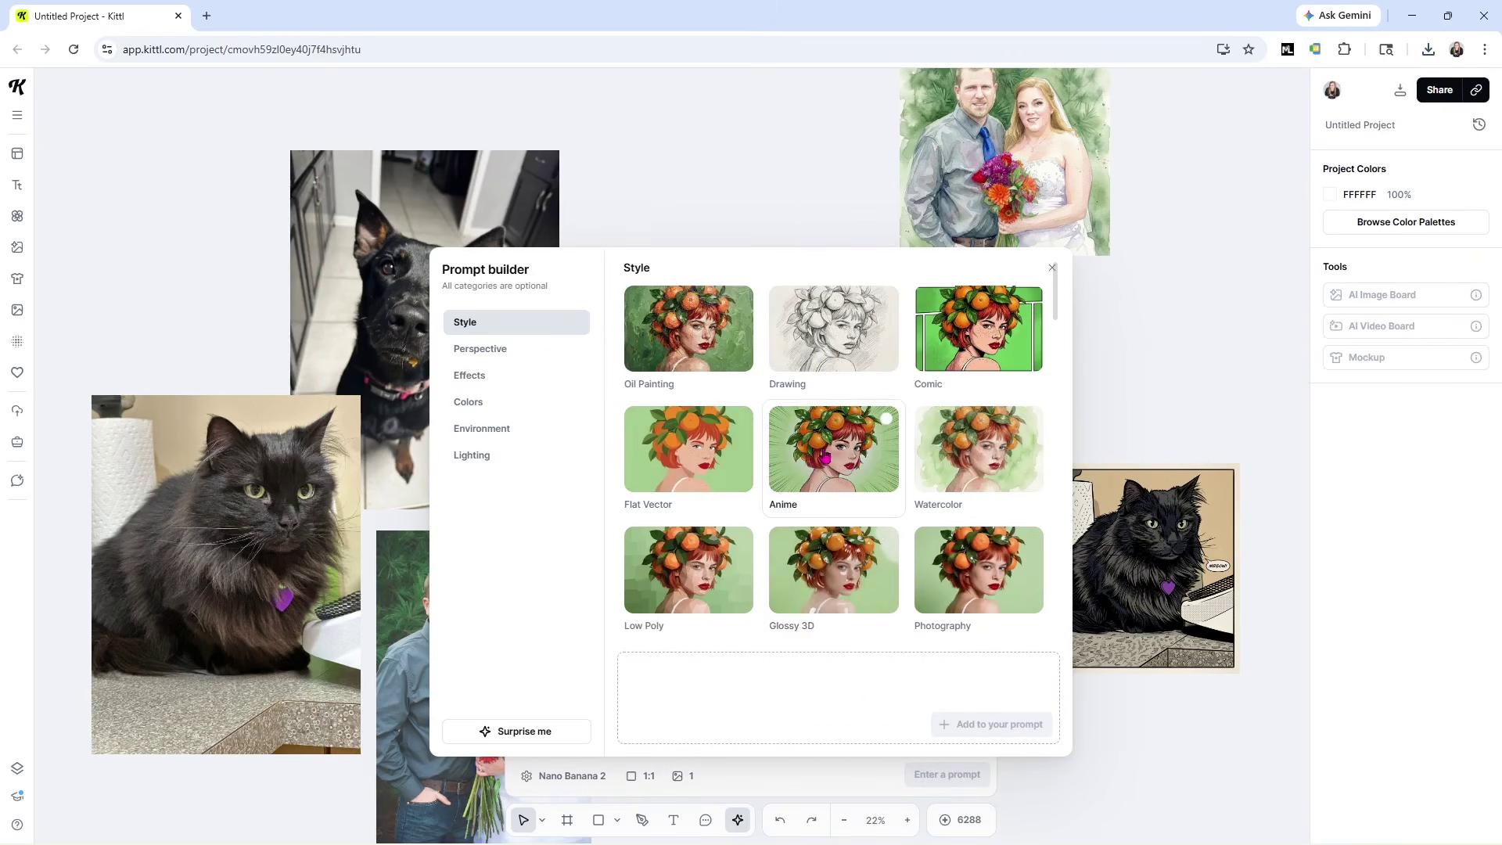
pyautogui.click(825, 457)
pyautogui.click(948, 724)
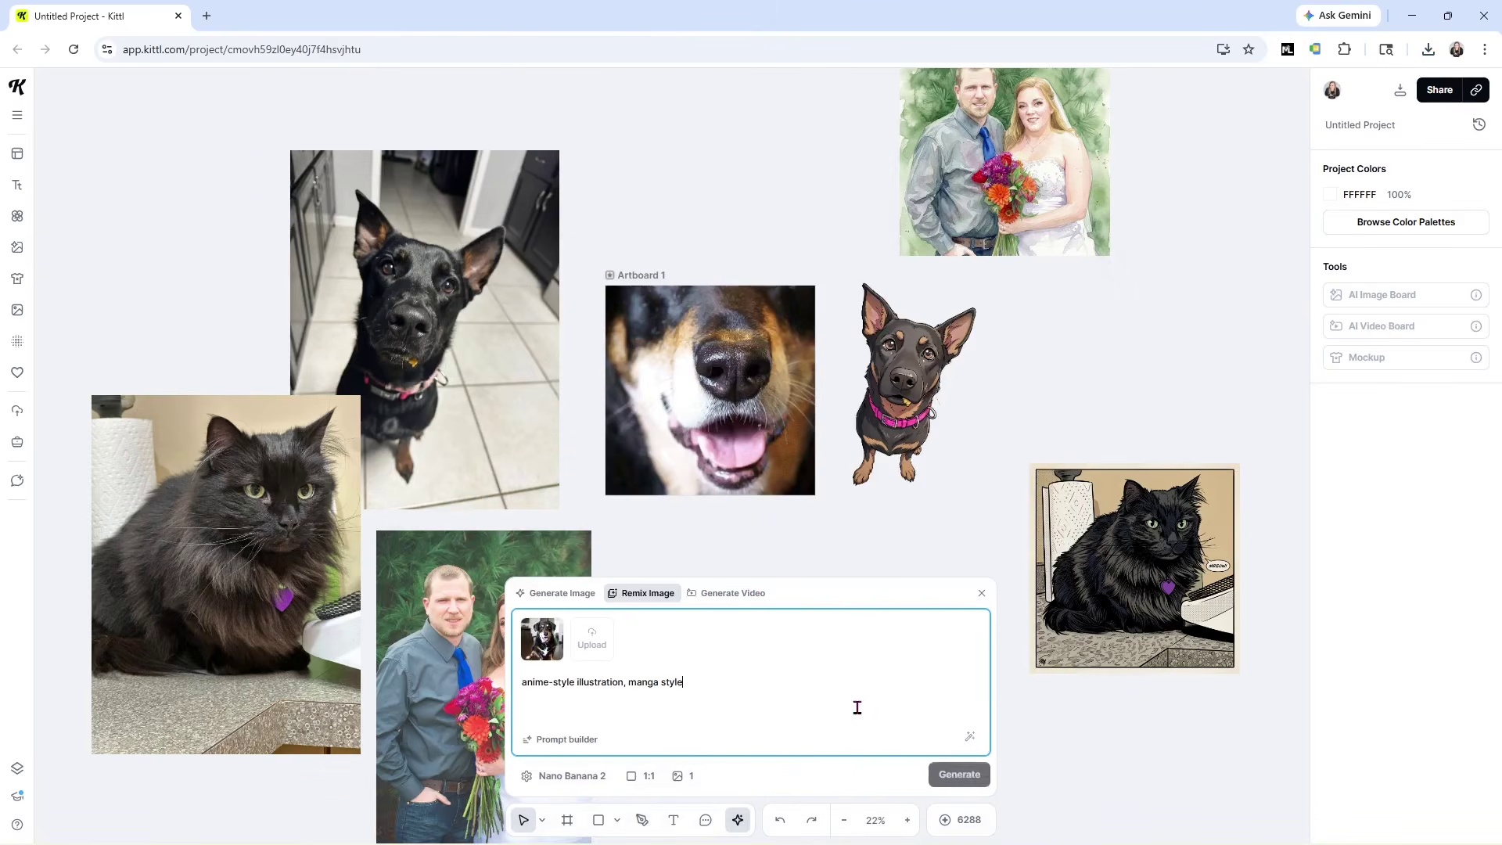
pyautogui.click(945, 778)
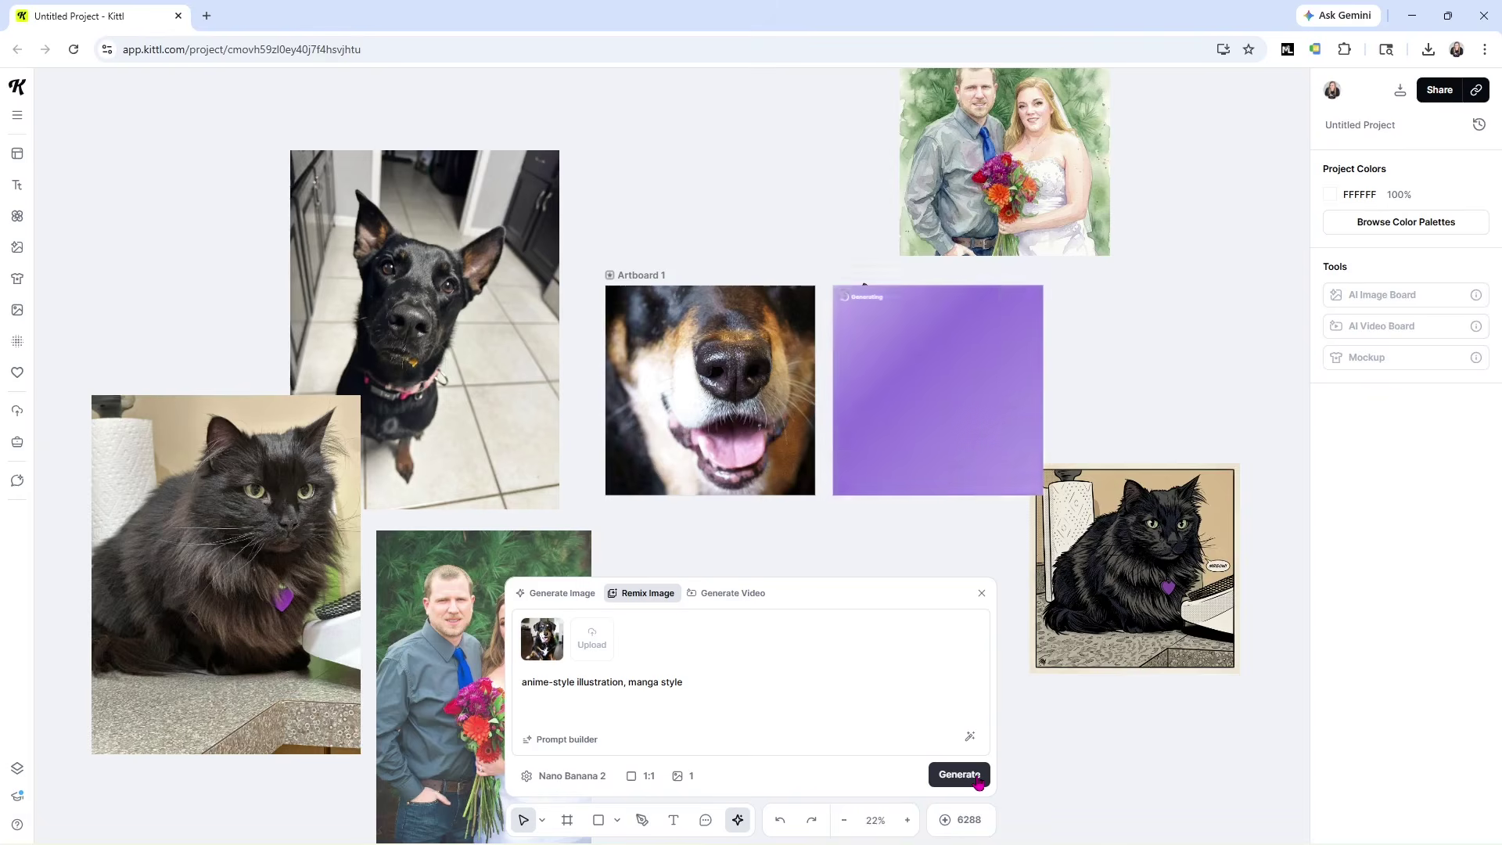
# - Shrink the original dog photo to 1028 × 1541 px beside Artboard 1 and place the anime dog image on the artboard
pyautogui.click(614, 293)
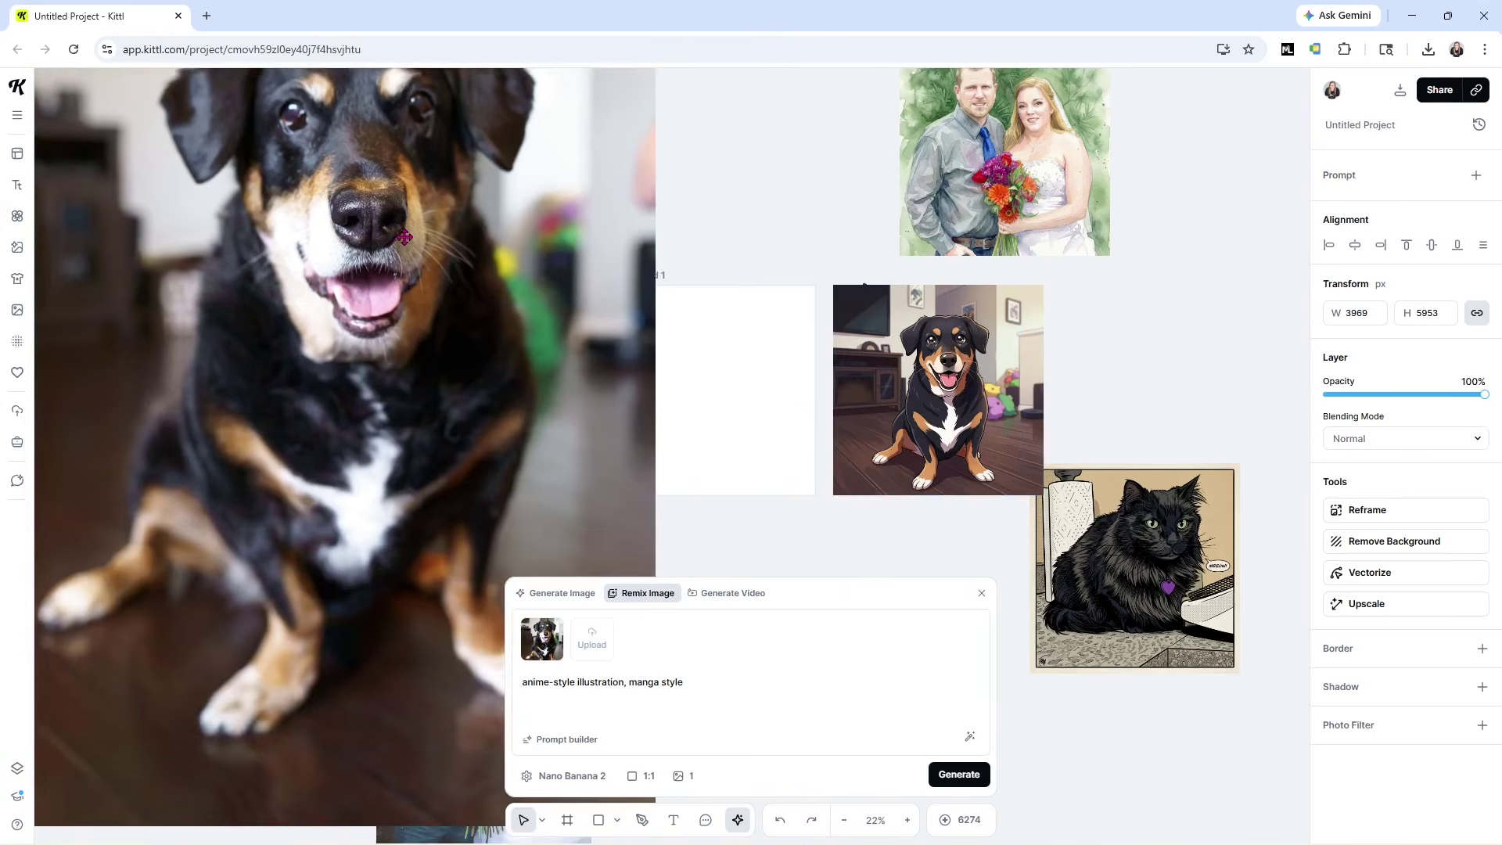
pyautogui.scroll(-3, 537, 289)
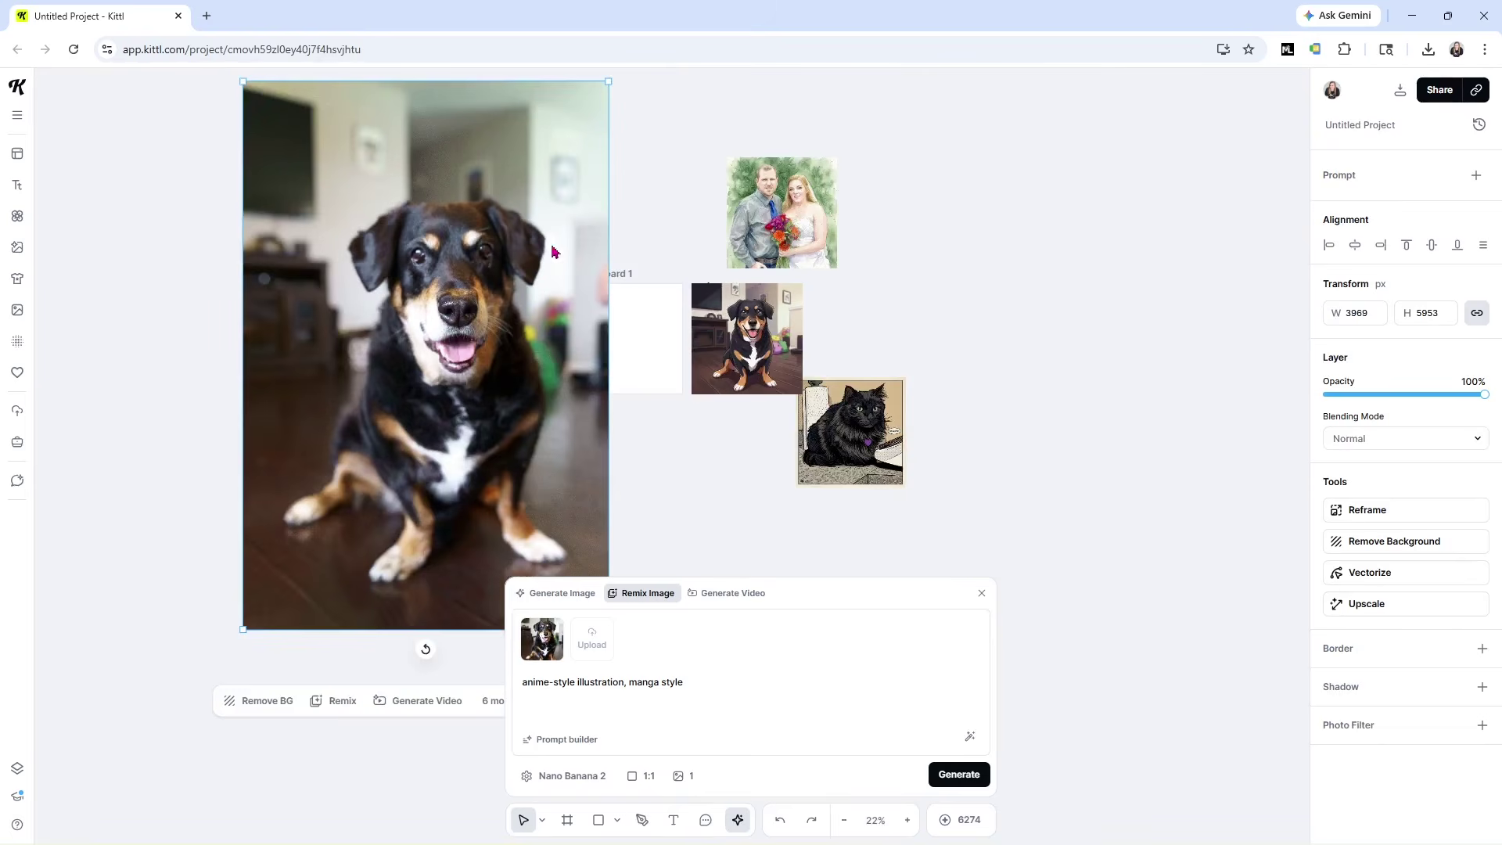
pyautogui.moveTo(610, 81); pyautogui.dragTo(338, 487)
pyautogui.moveTo(248, 592); pyautogui.dragTo(475, 375)
pyautogui.moveTo(722, 381); pyautogui.dragTo(650, 378)
pyautogui.scroll(10, 648, 317)
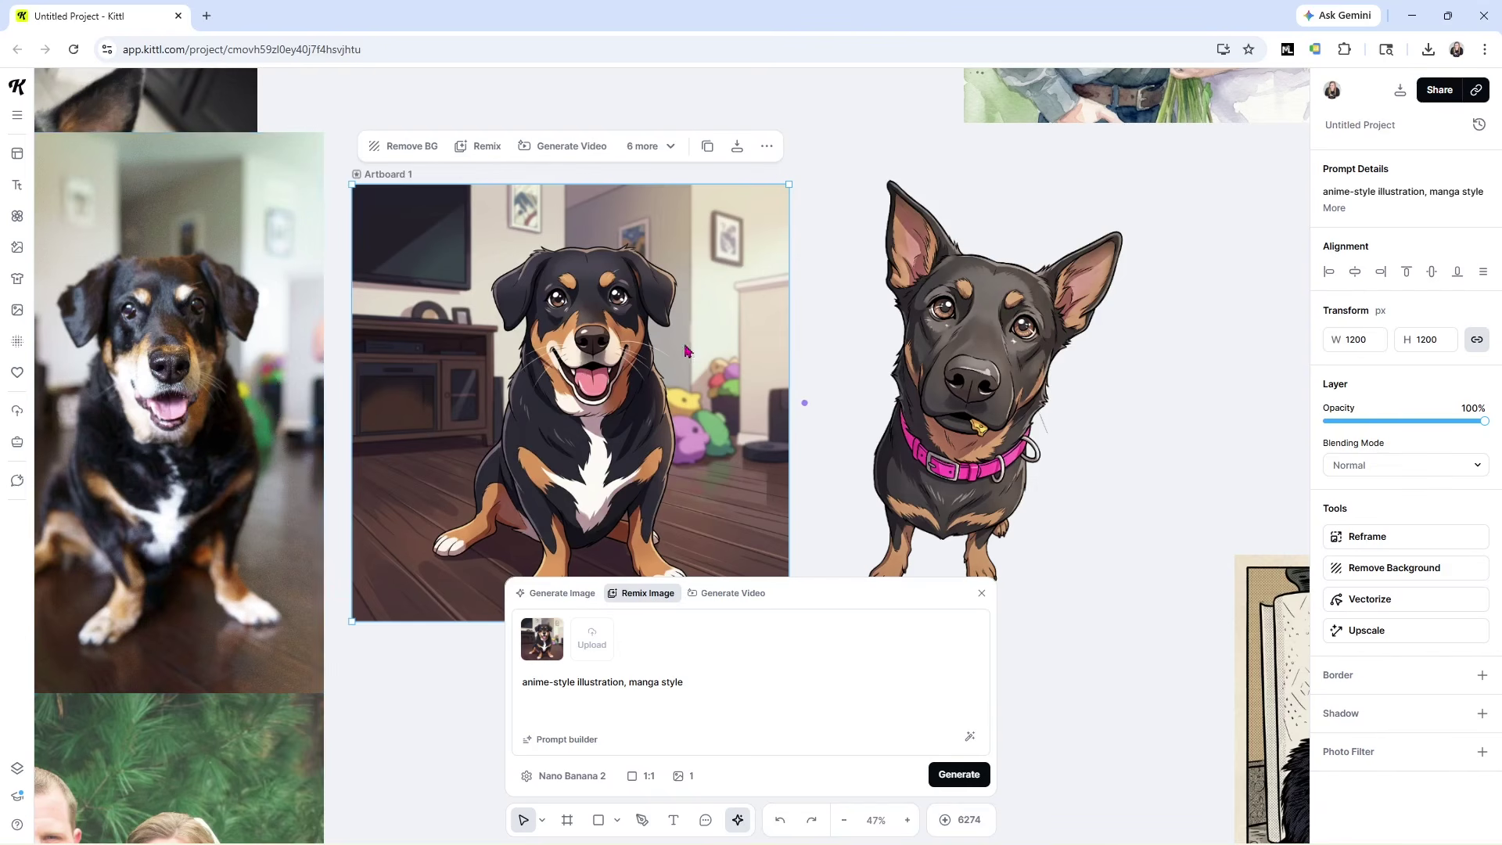
pyautogui.moveTo(271, 402); pyautogui.dragTo(208, 393)
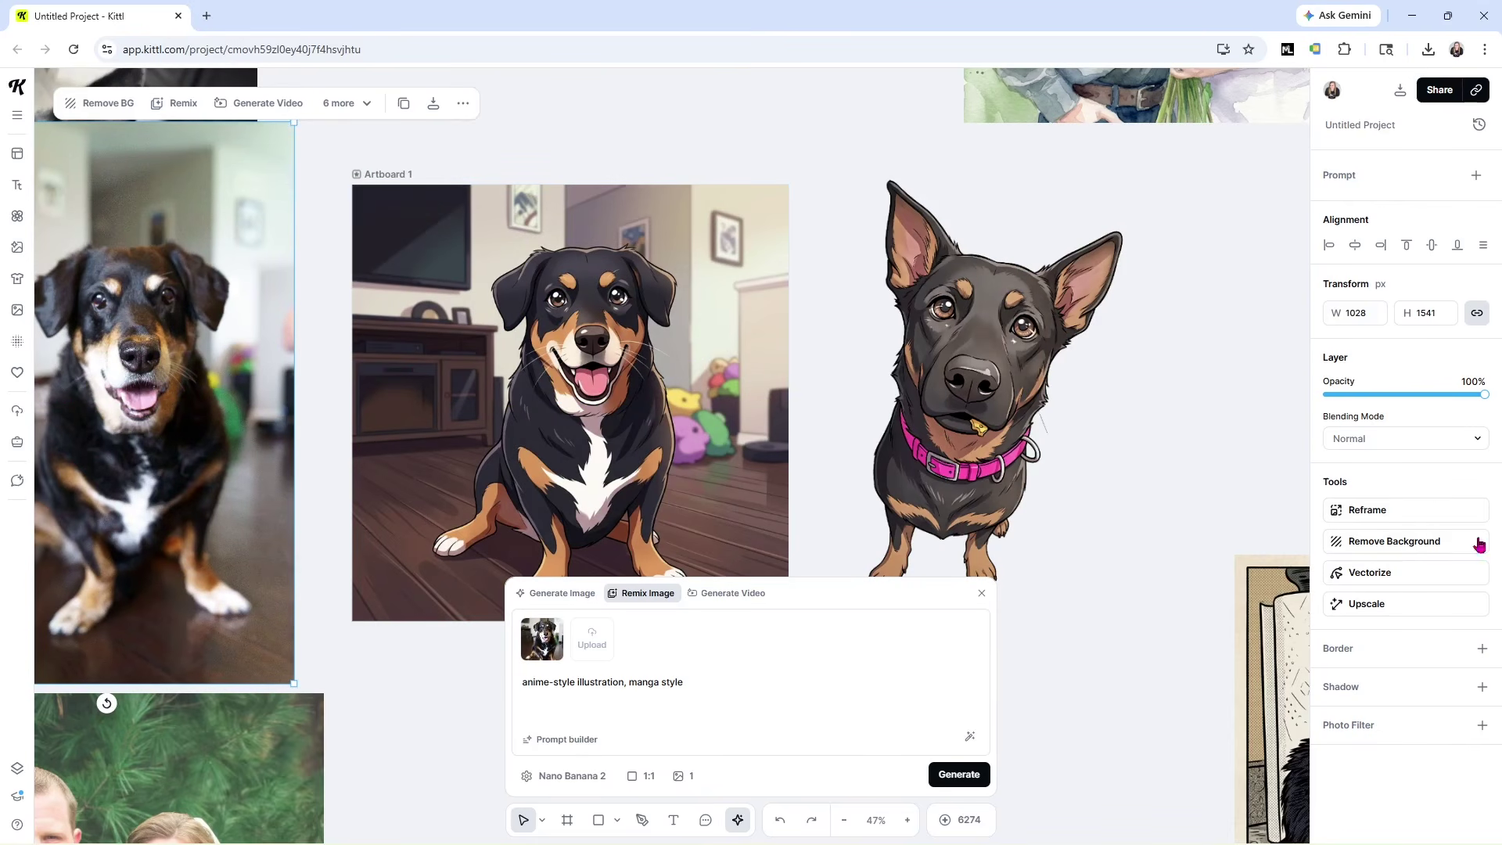
# - Remove the background from the anime dog image and enlarge the cutout to 800 × 1146 px on Artboard 1
pyautogui.click(639, 396)
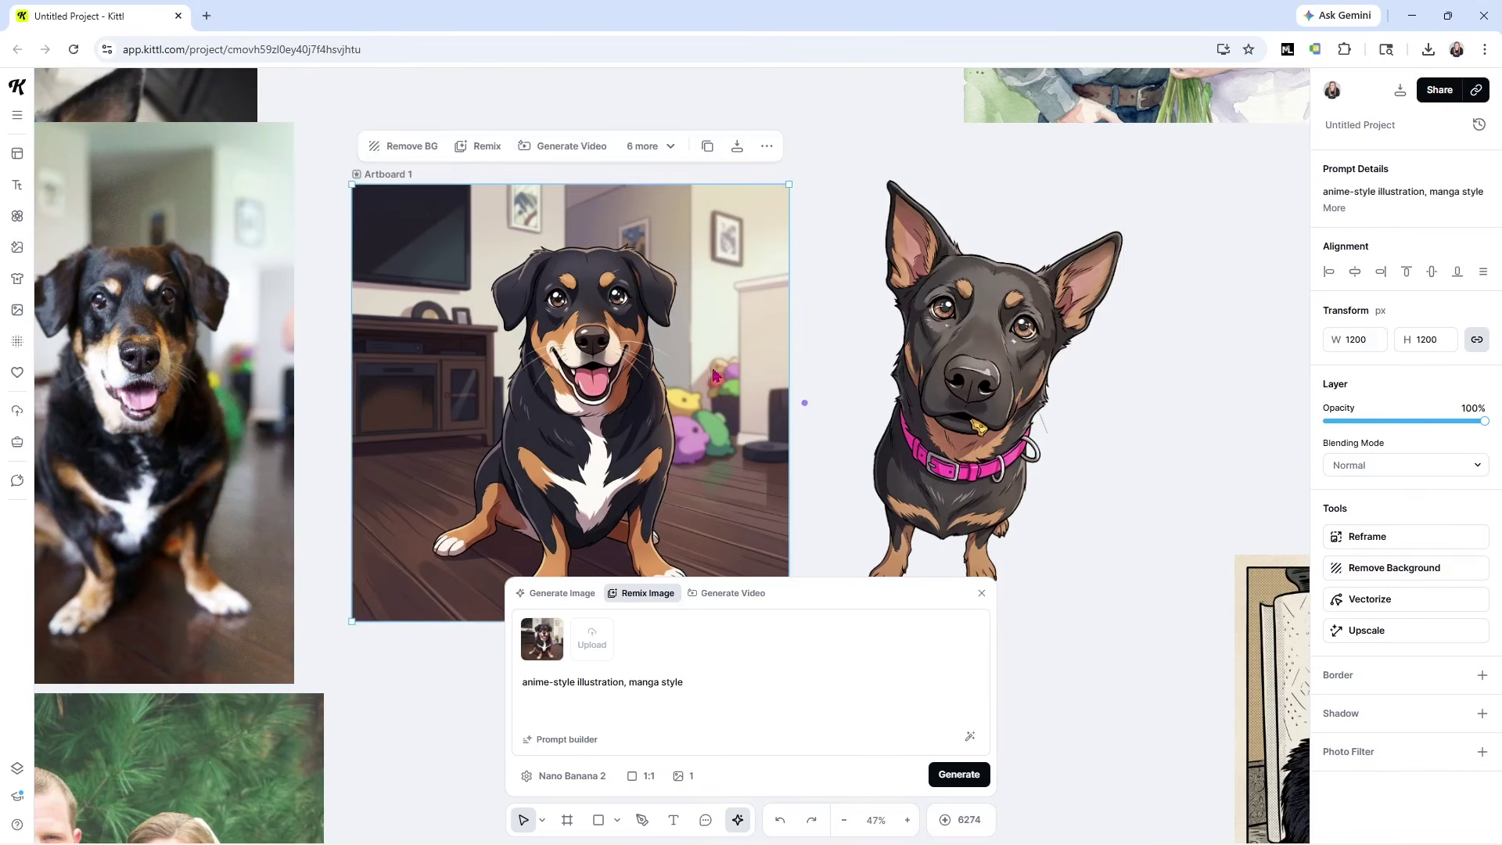
pyautogui.click(1369, 567)
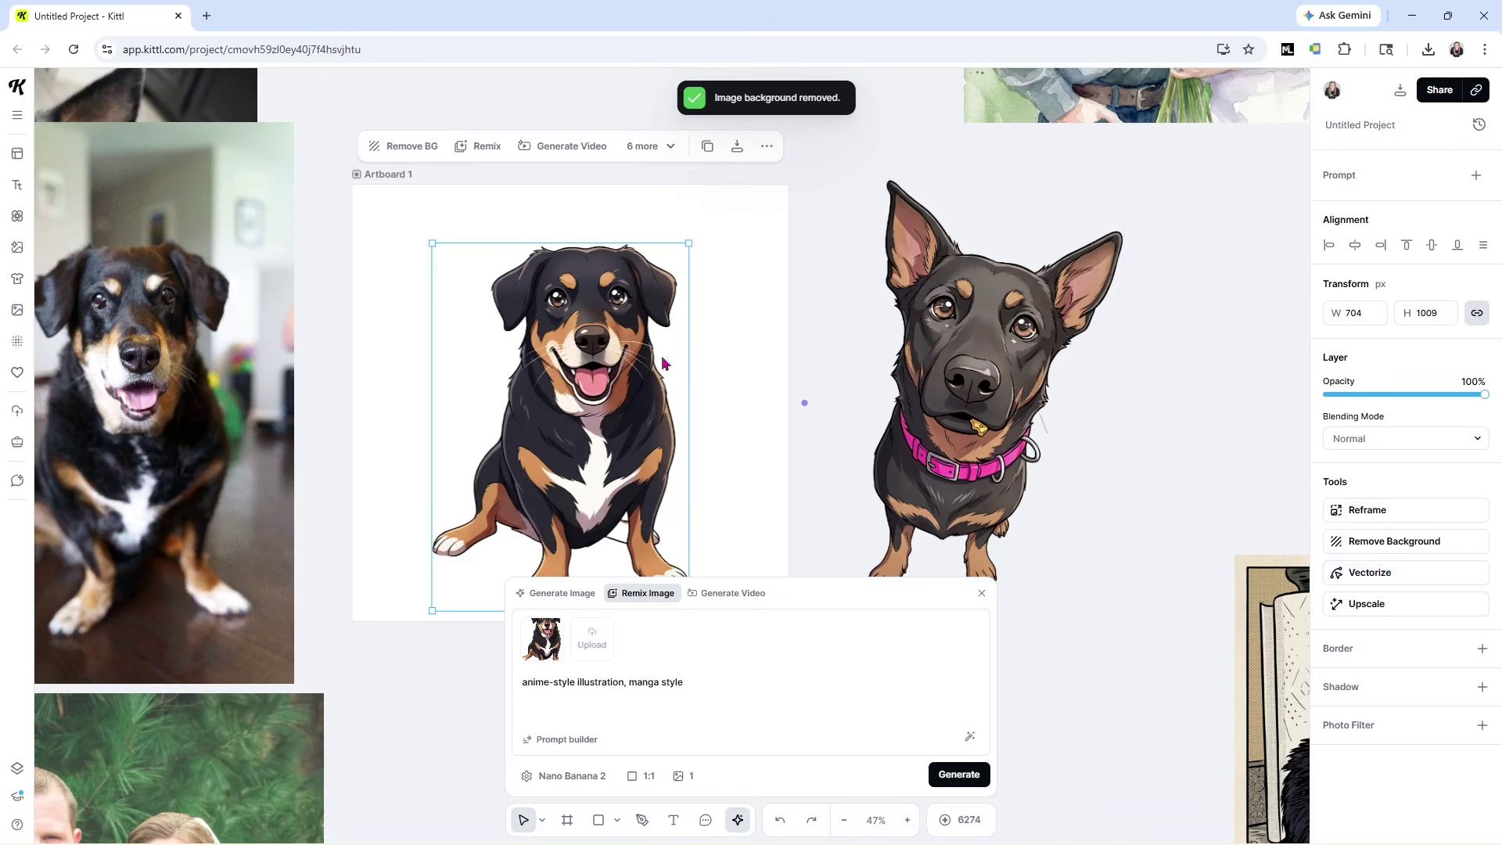
pyautogui.moveTo(674, 343); pyautogui.dragTo(1240, 381)
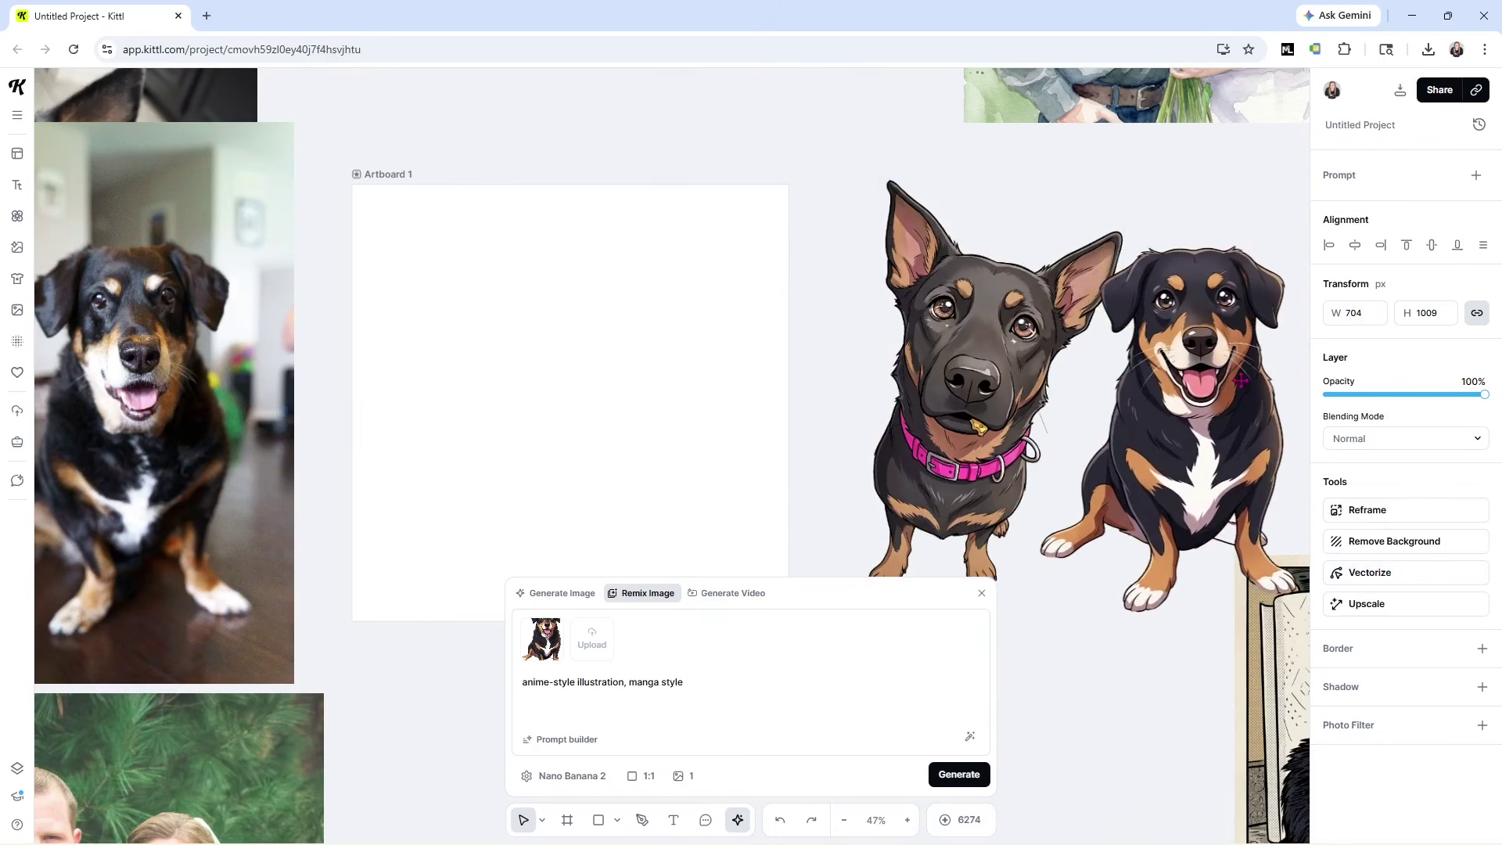
pyautogui.hotkey('ctrl', 'z')
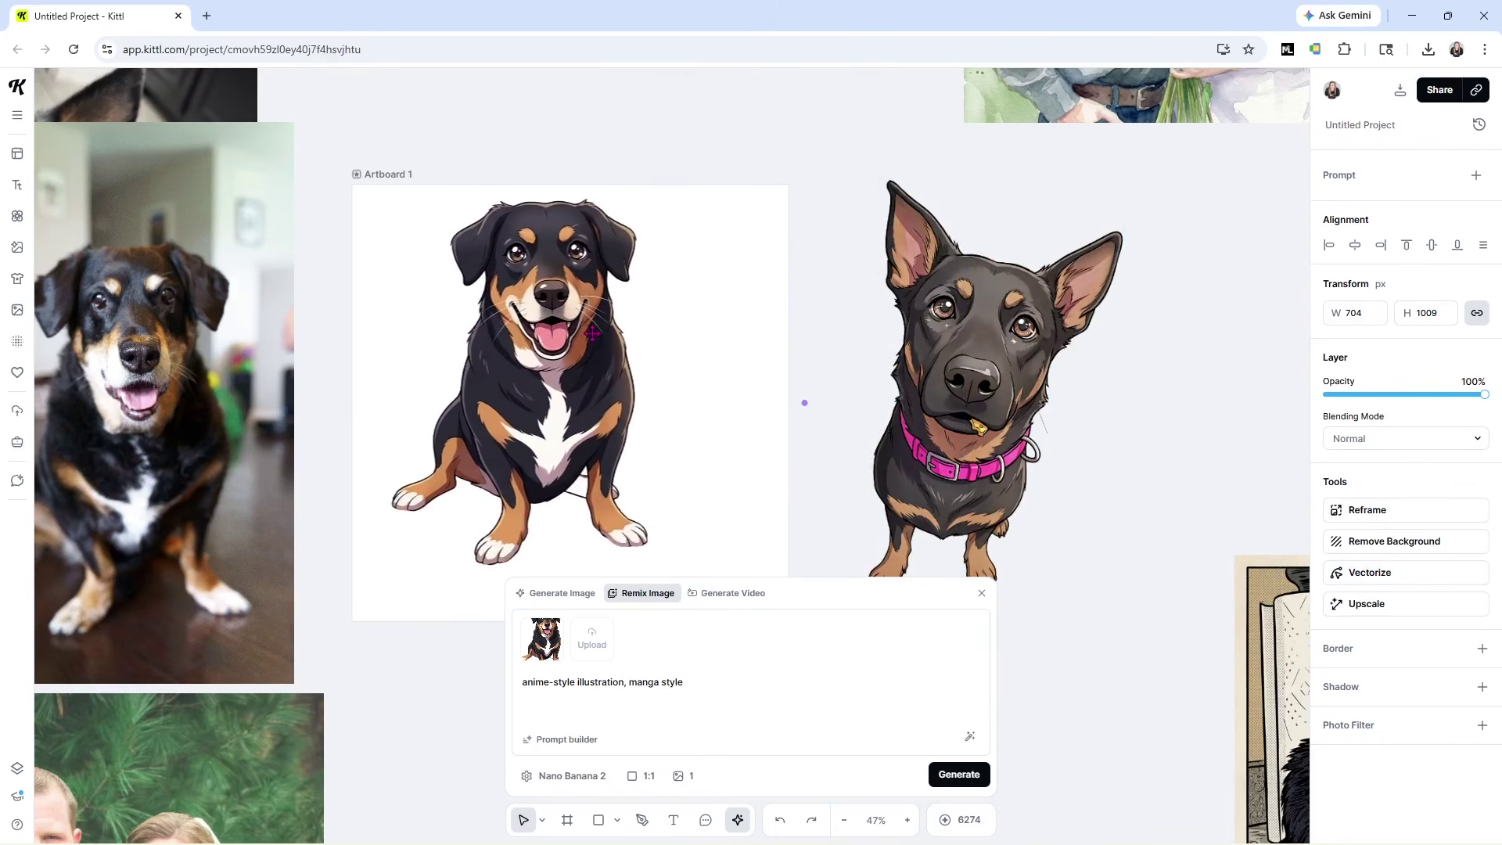
pyautogui.moveTo(648, 566); pyautogui.dragTo(683, 615)
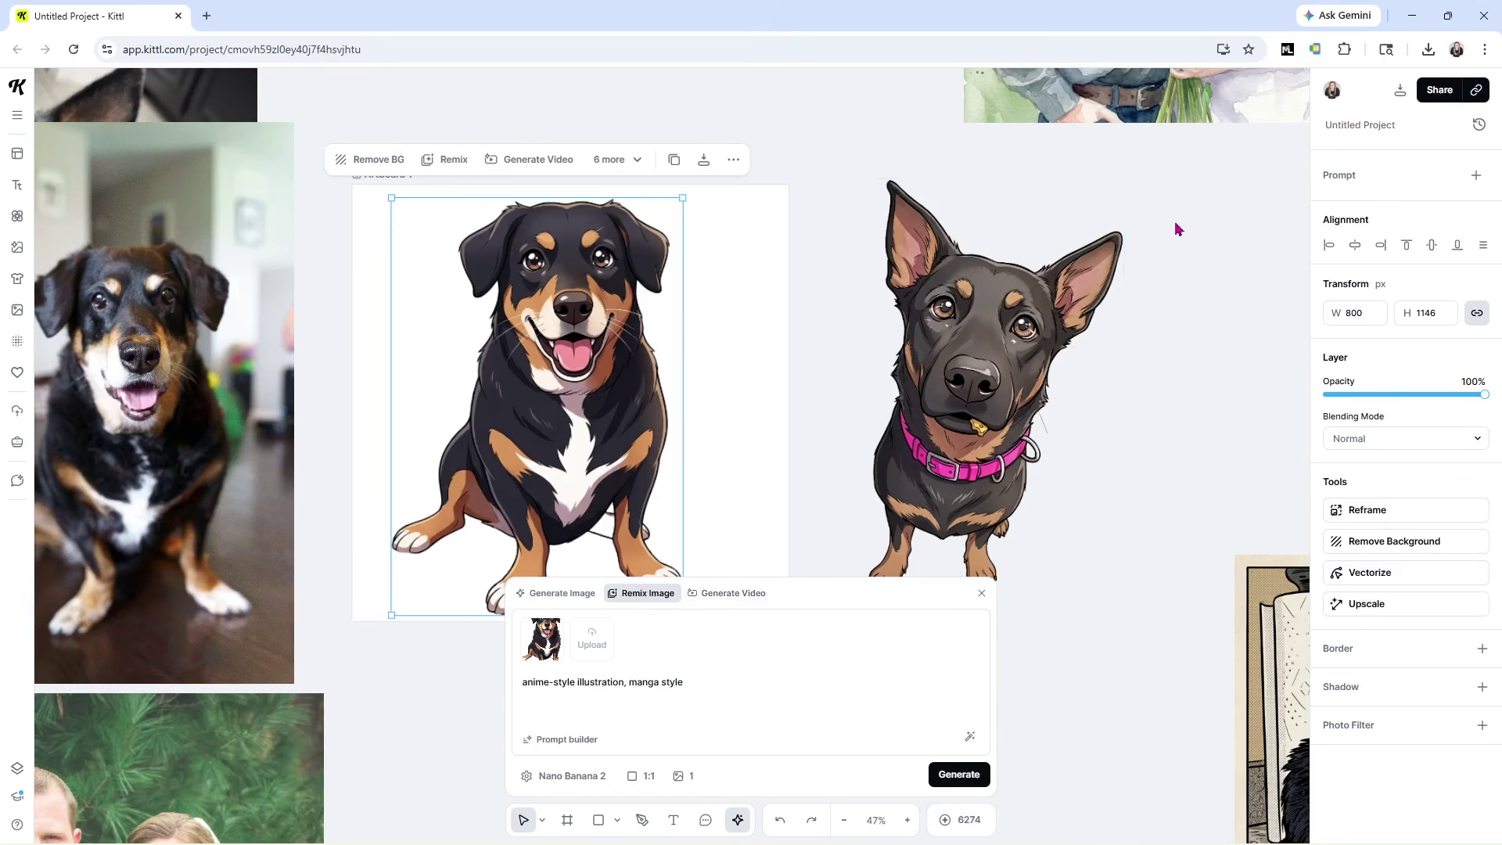
# - Export Artboard 1 as a 300 dpi PNG with Remove Background and Optimize Quality enabled, saving it as "Chevy" in the kittle folder
pyautogui.click(1400, 90)
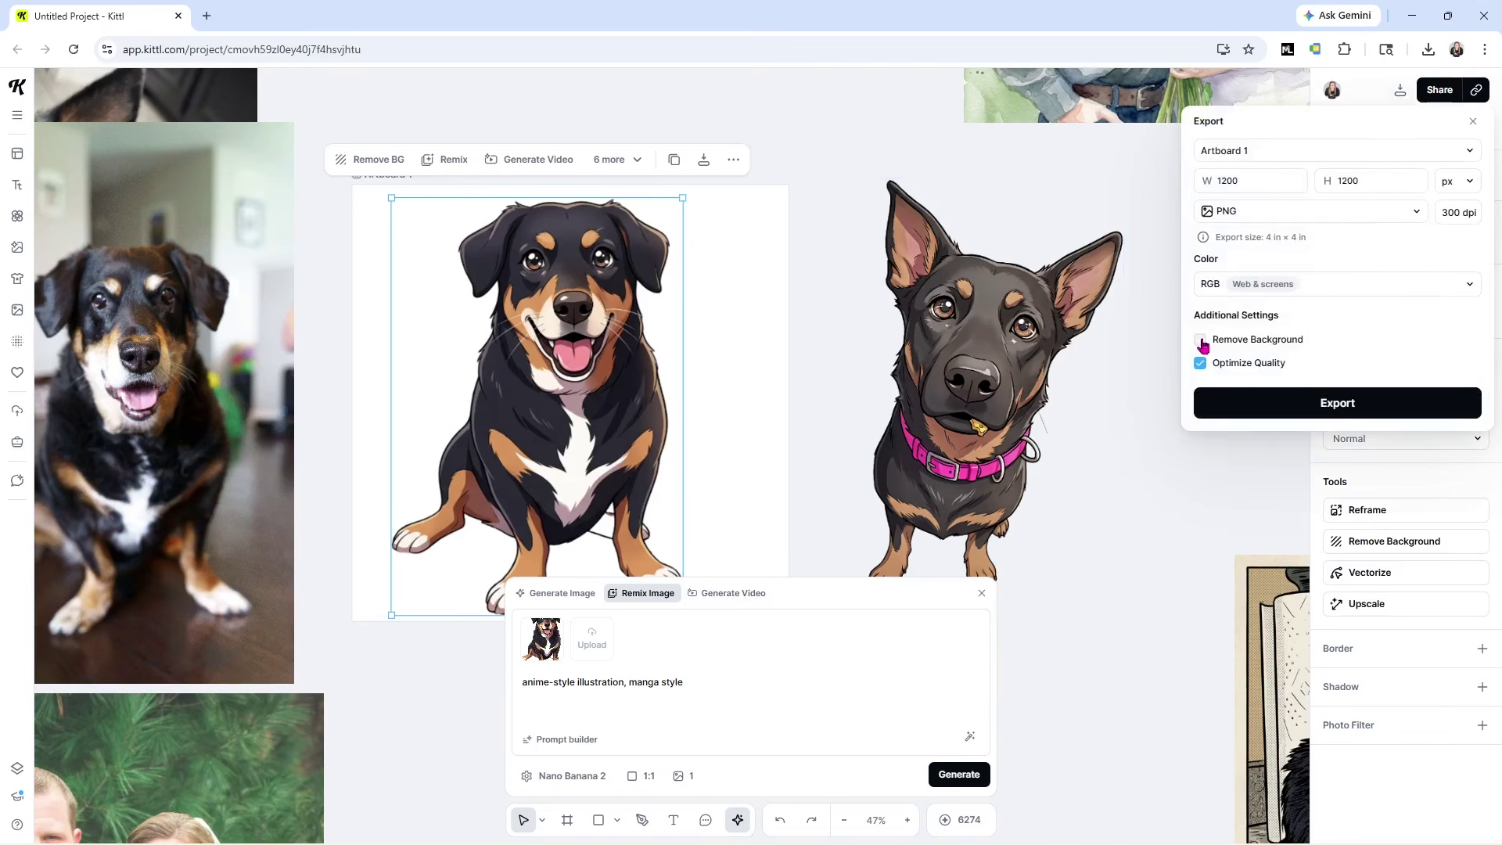
pyautogui.click(1287, 215)
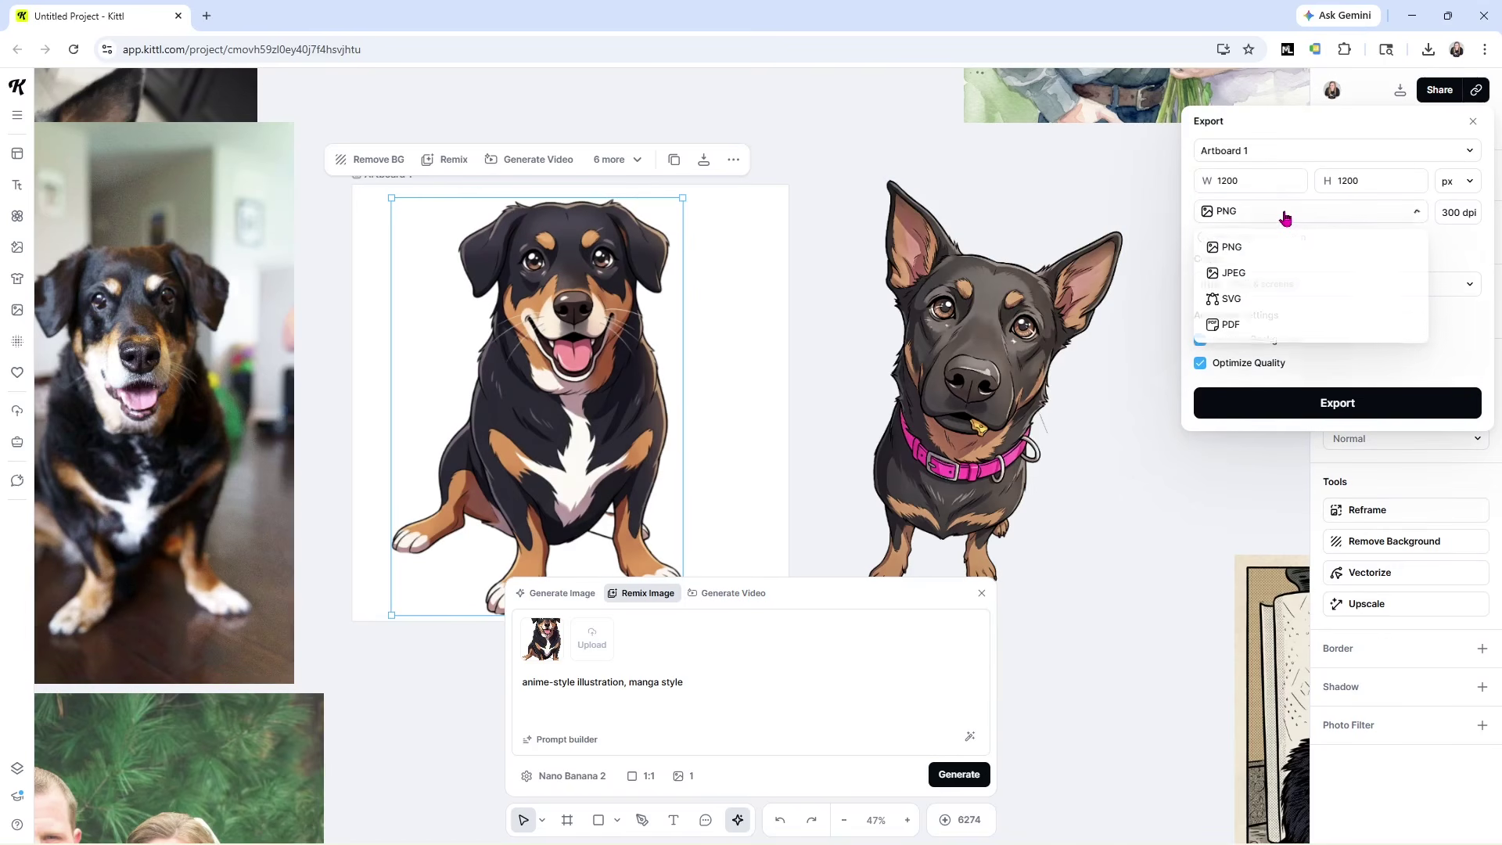
pyautogui.click(1284, 218)
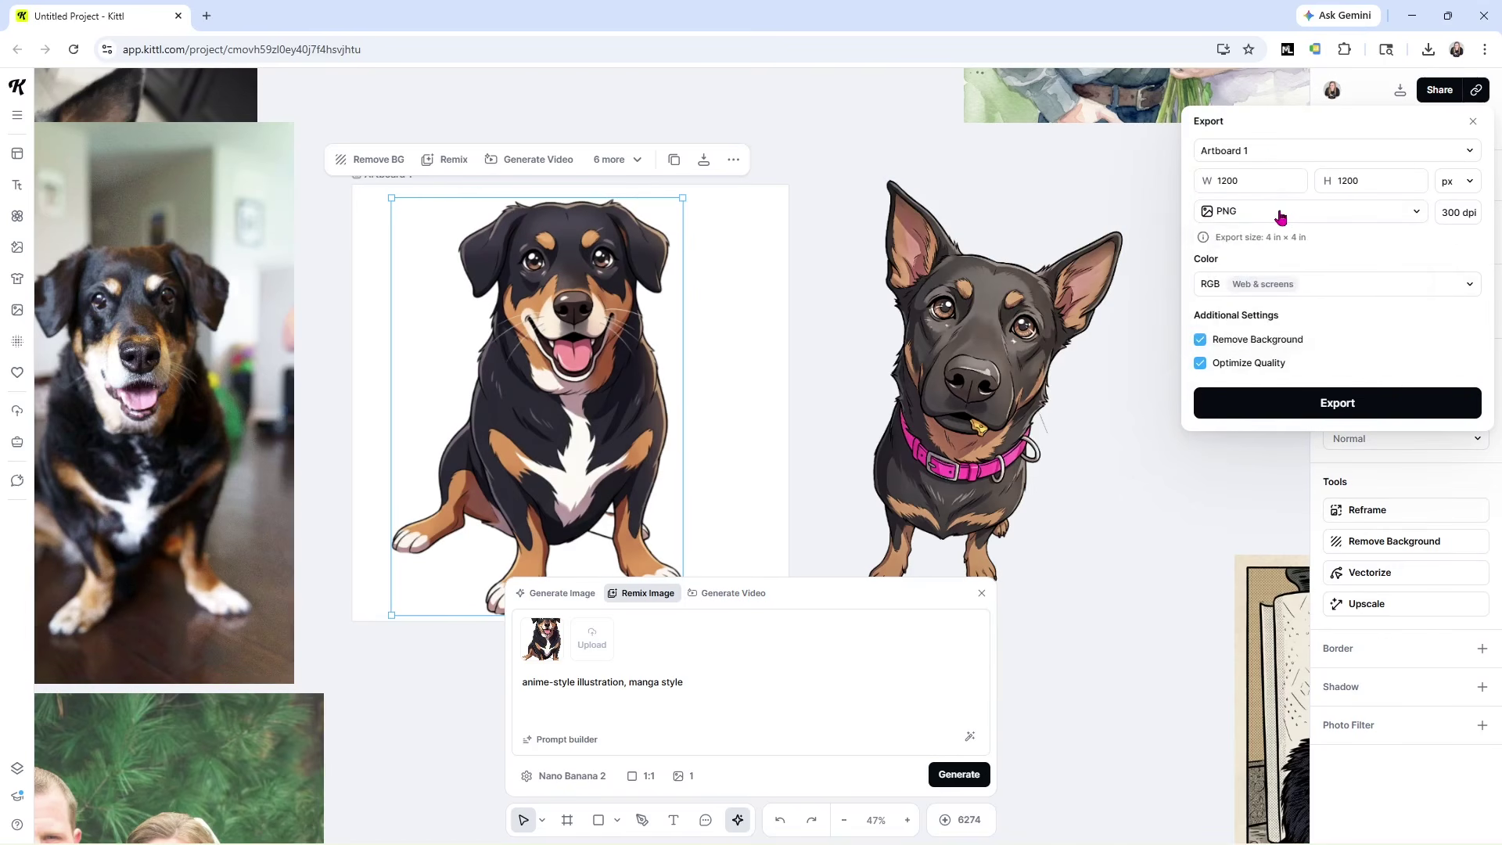
pyautogui.click(1284, 409)
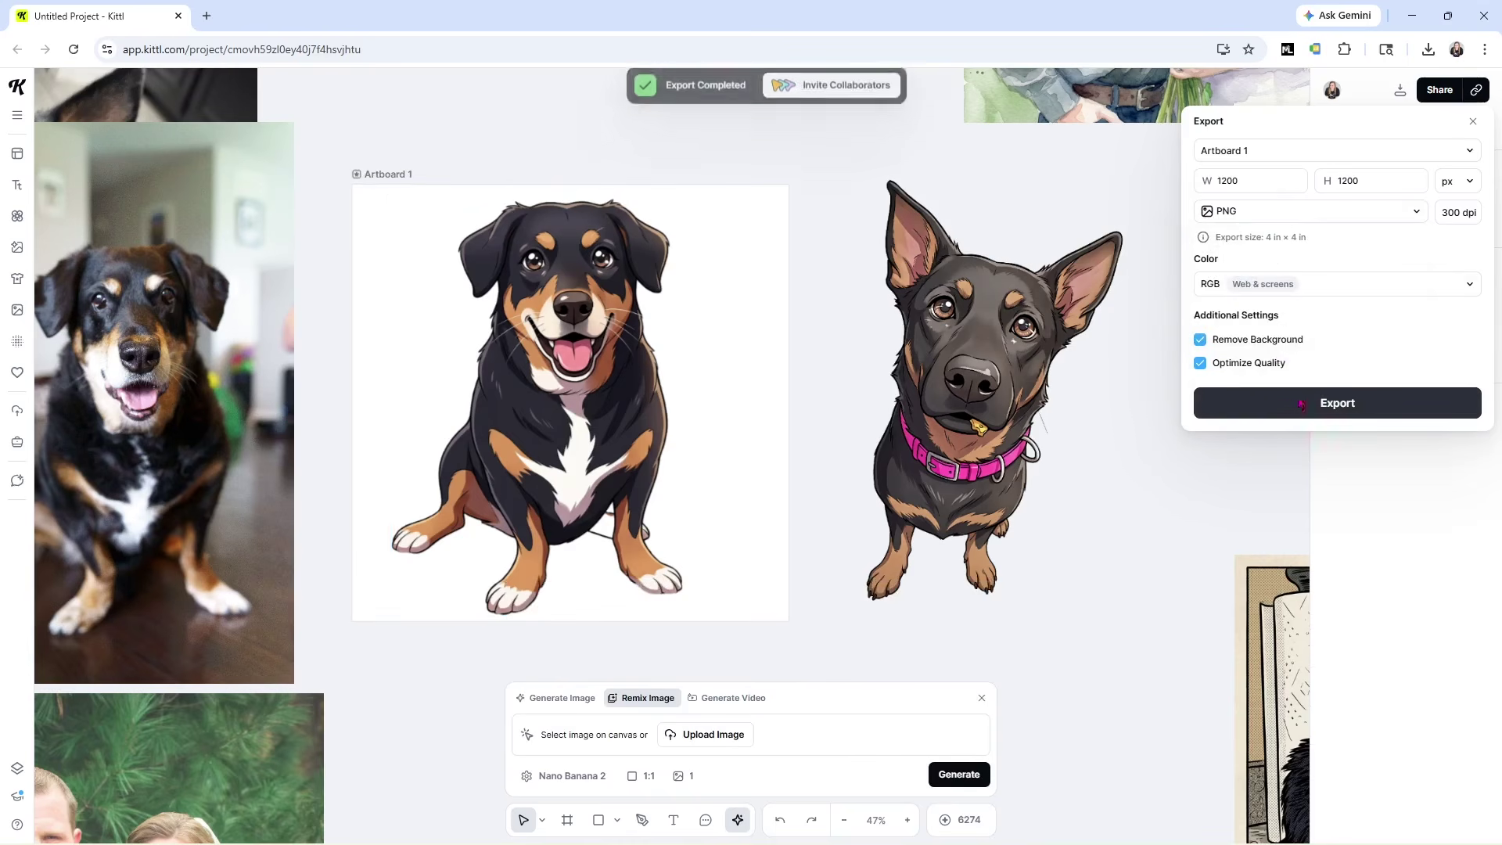
pyautogui.write('Chevy')
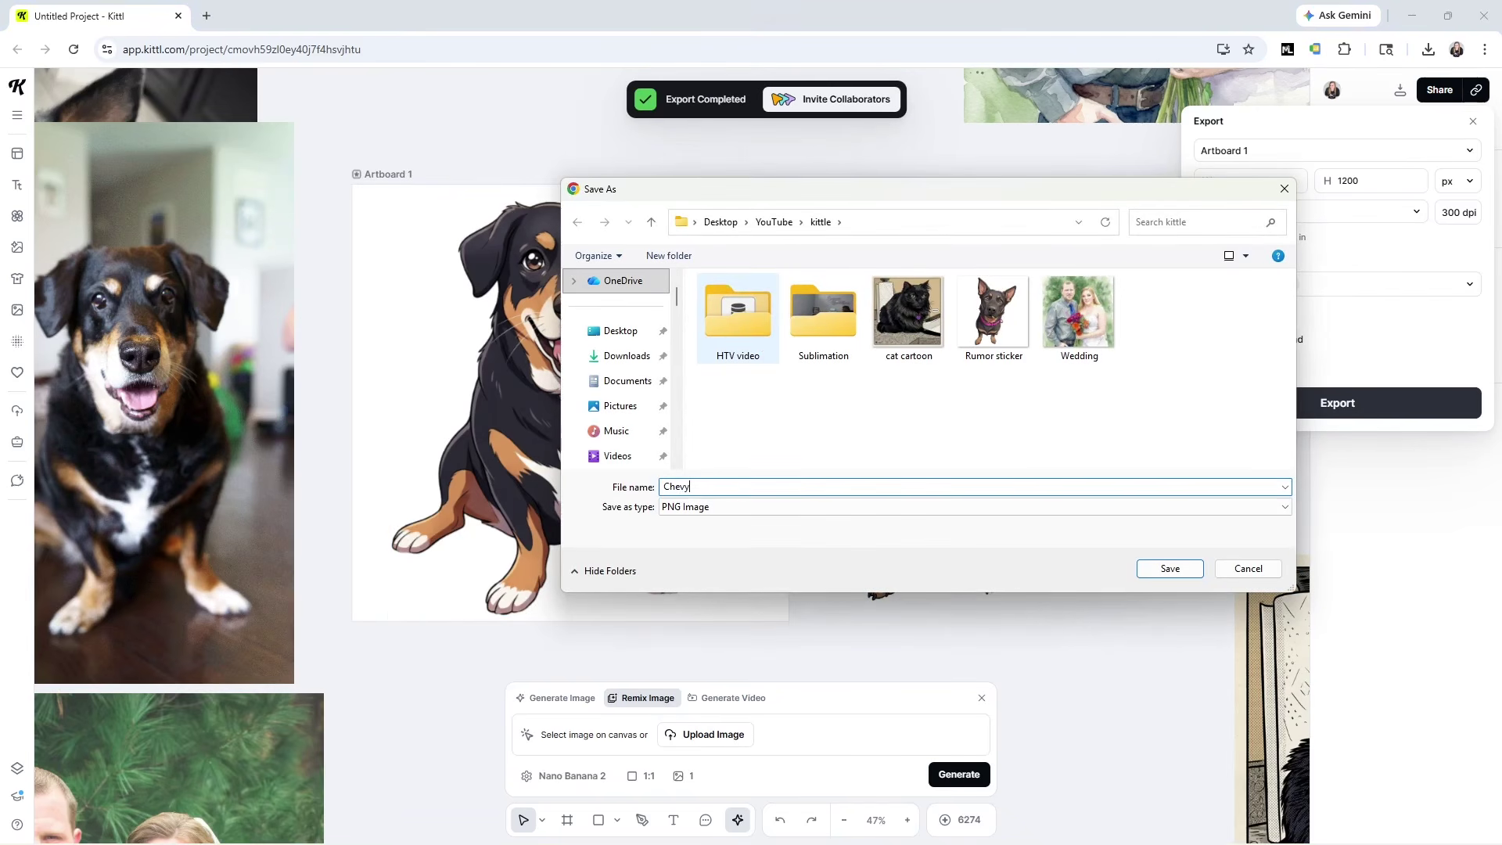
pyautogui.press('Return')
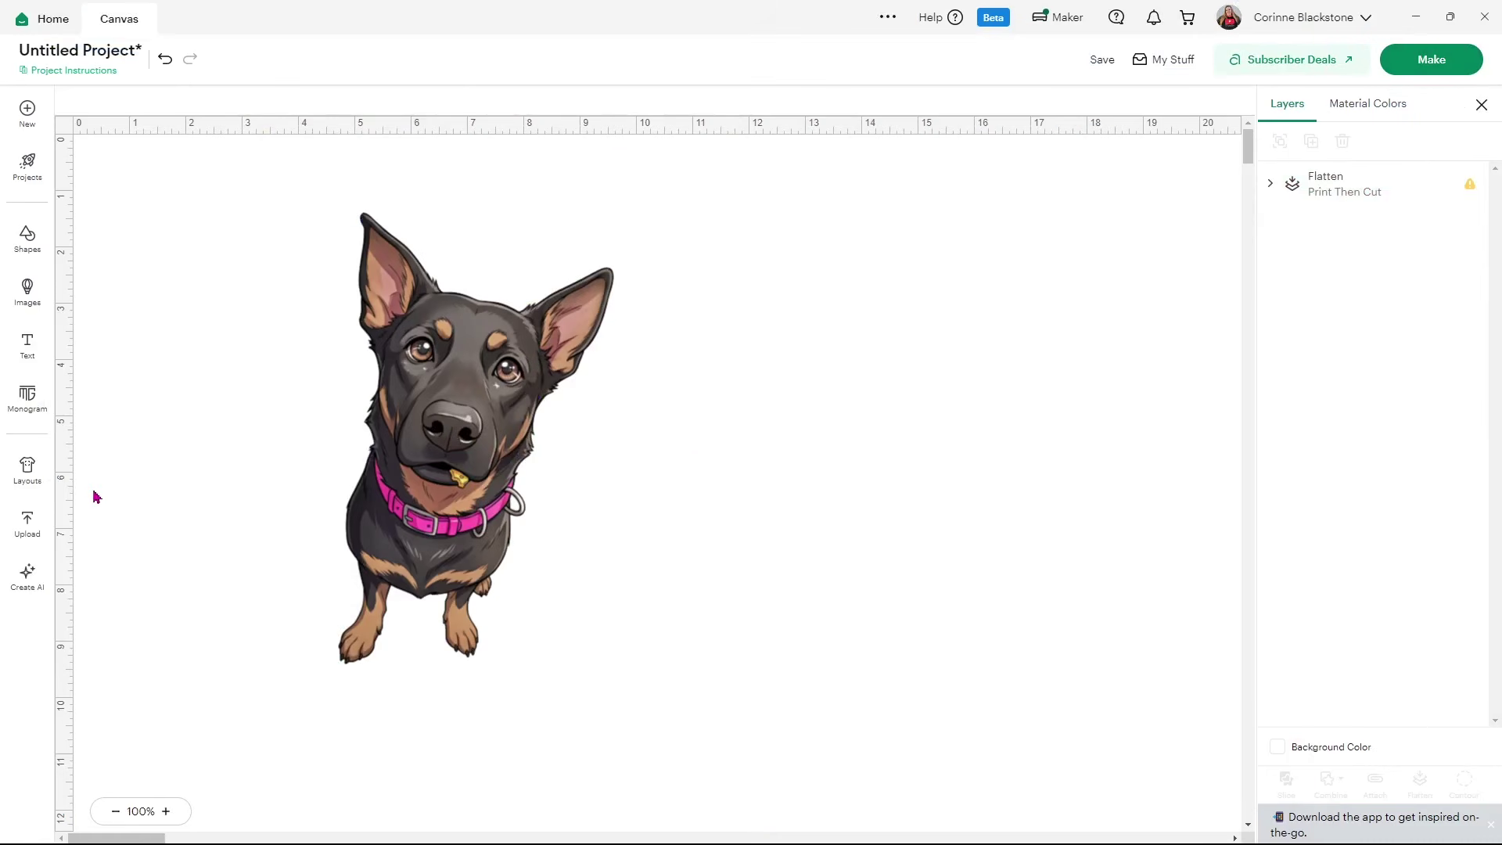
# - Switch to Cricut Design Space and upload the Chevy anime dog PNG as a new image
pyautogui.click(36, 530)
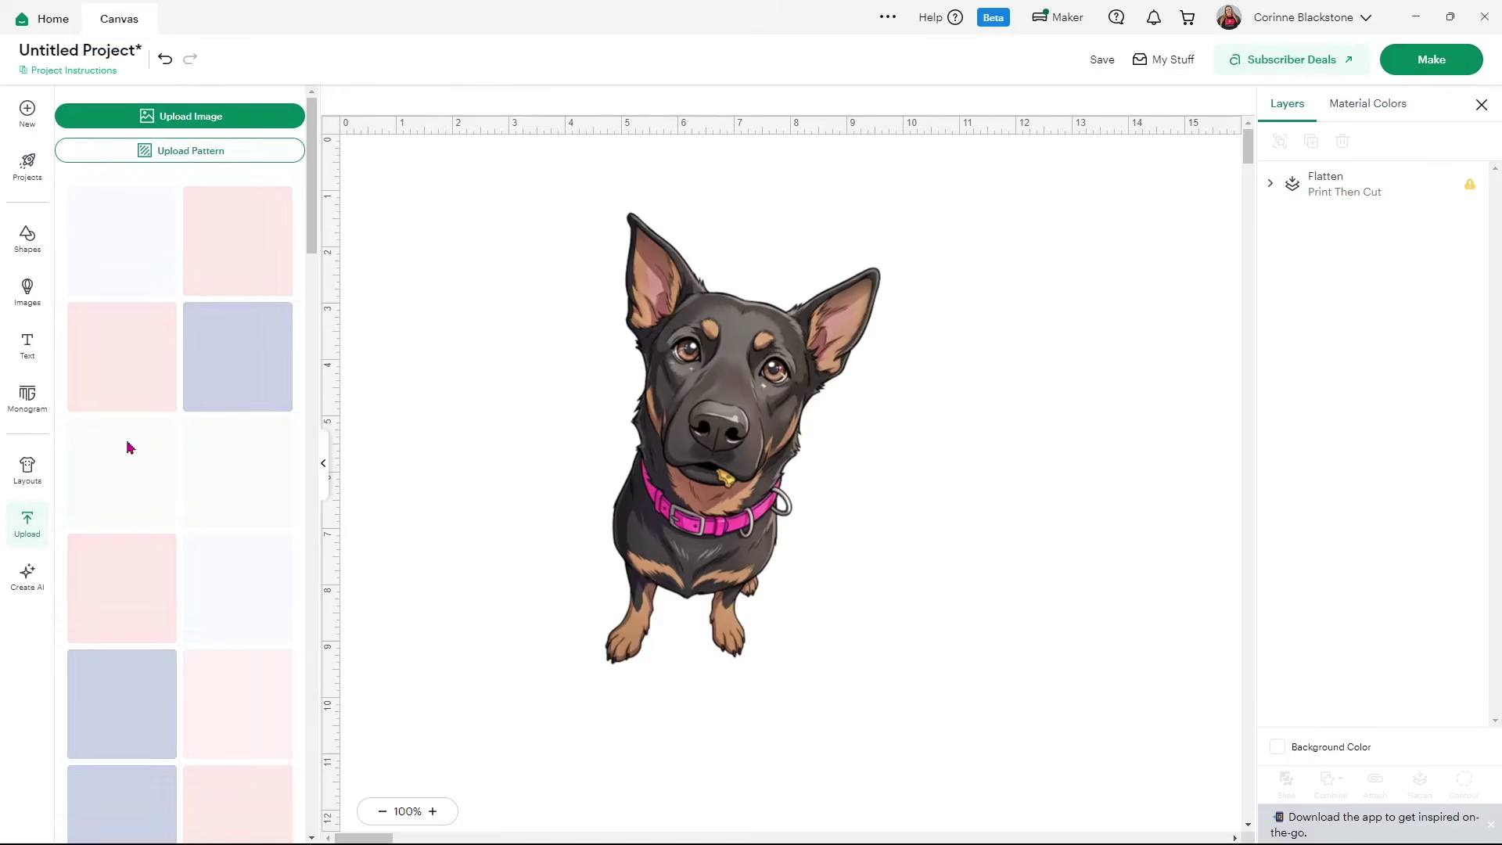
pyautogui.click(217, 121)
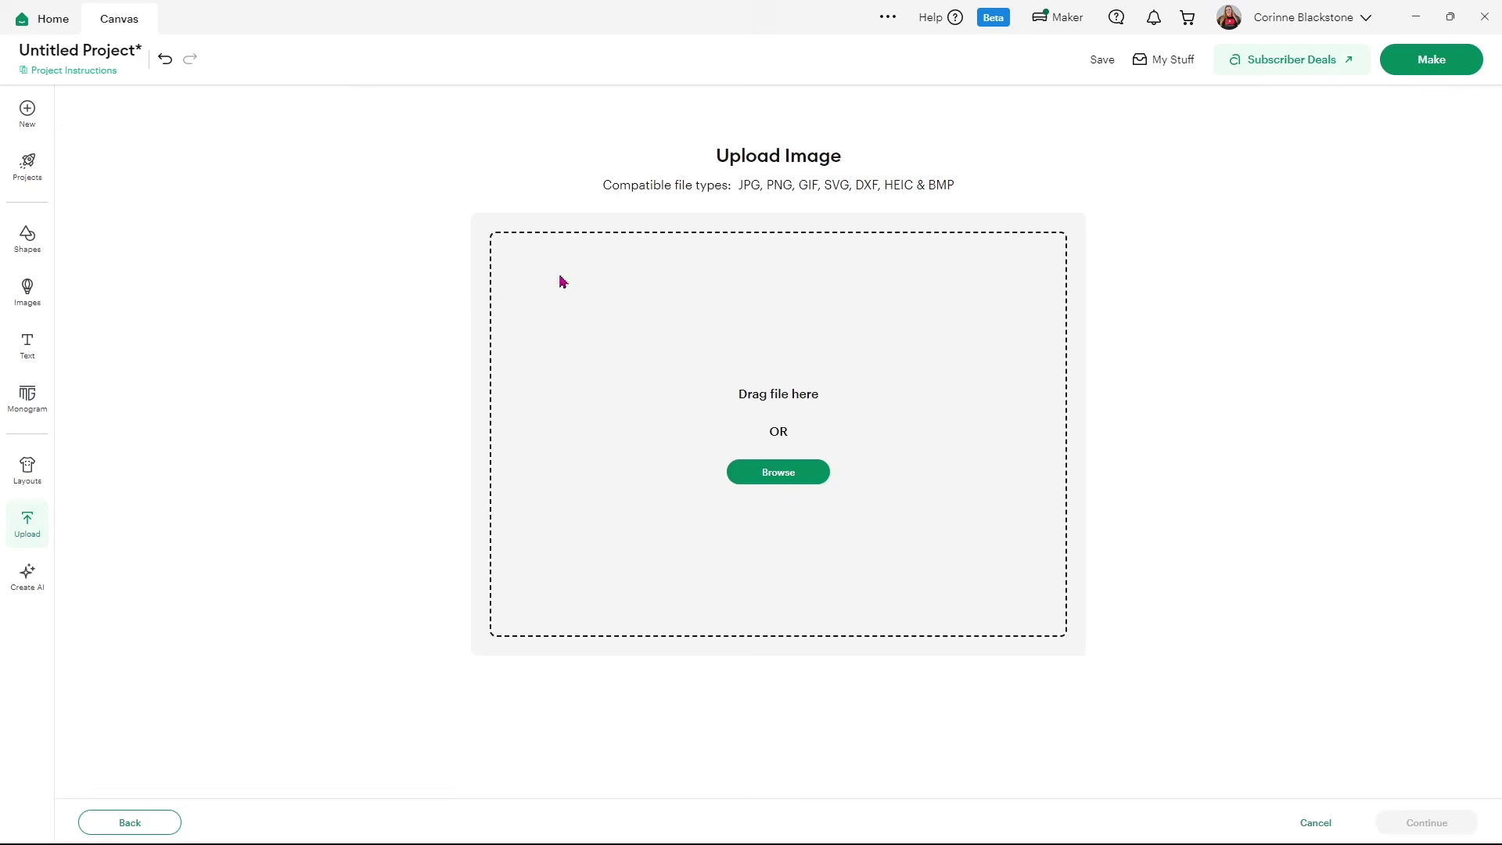
pyautogui.click(766, 476)
pyautogui.doubleClick(460, 175)
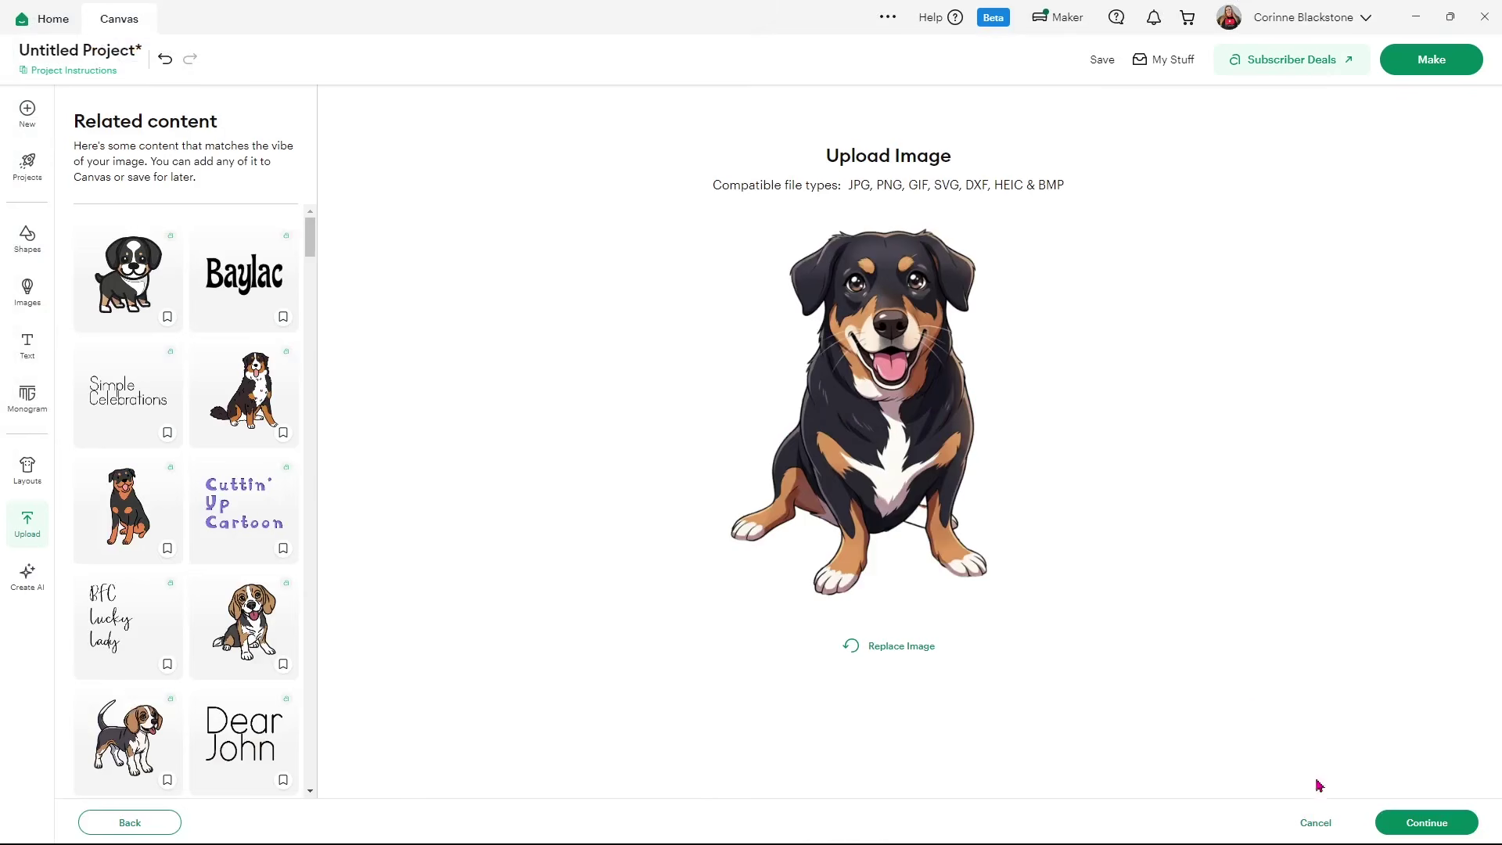
# - Keep the dog image's transparent background without further removal and convert the upload to a Flat Graphic
pyautogui.click(1415, 829)
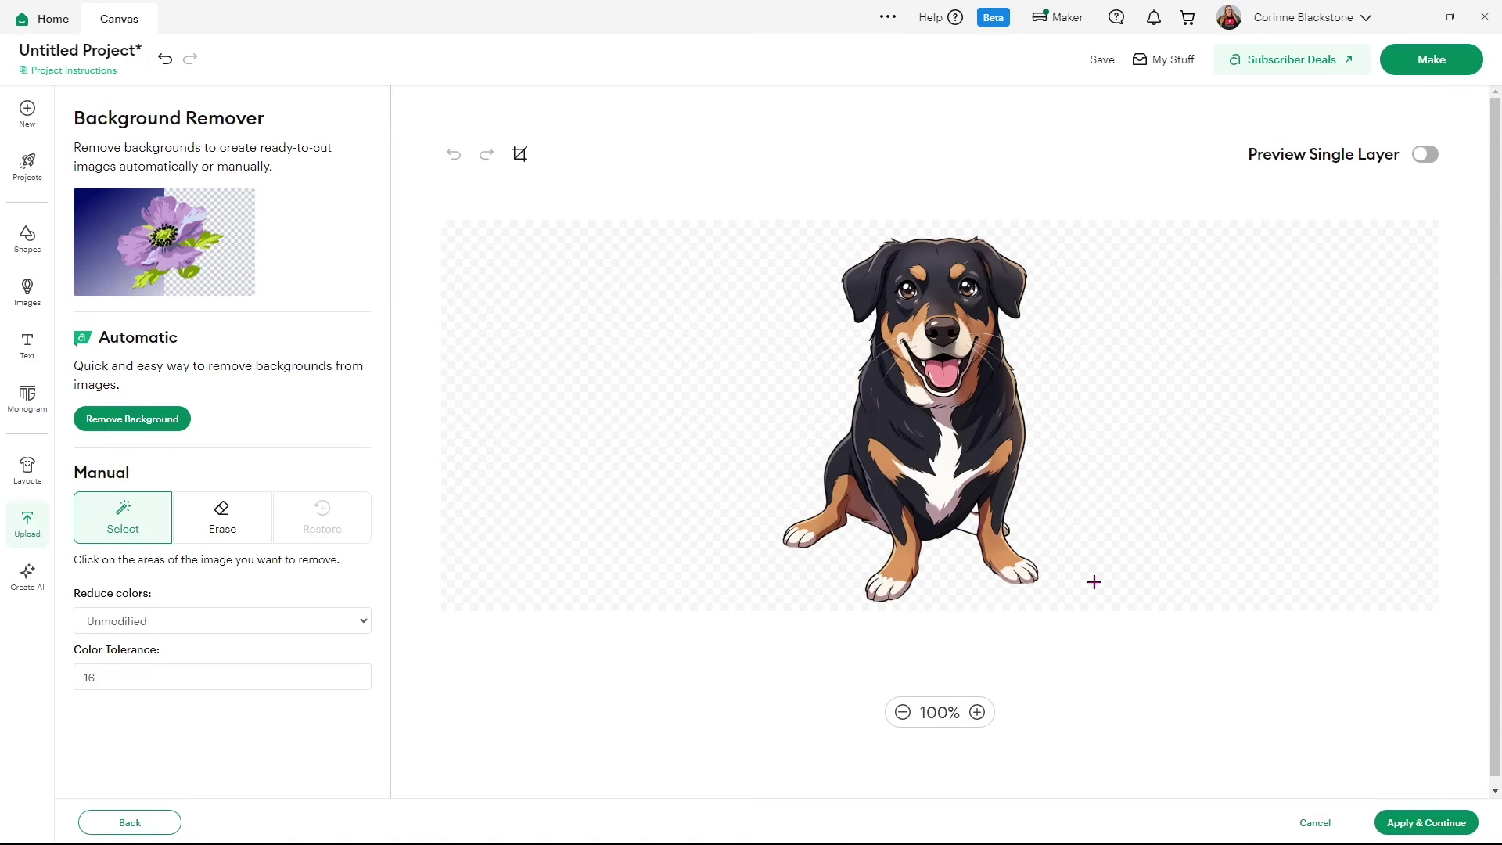
pyautogui.click(1418, 823)
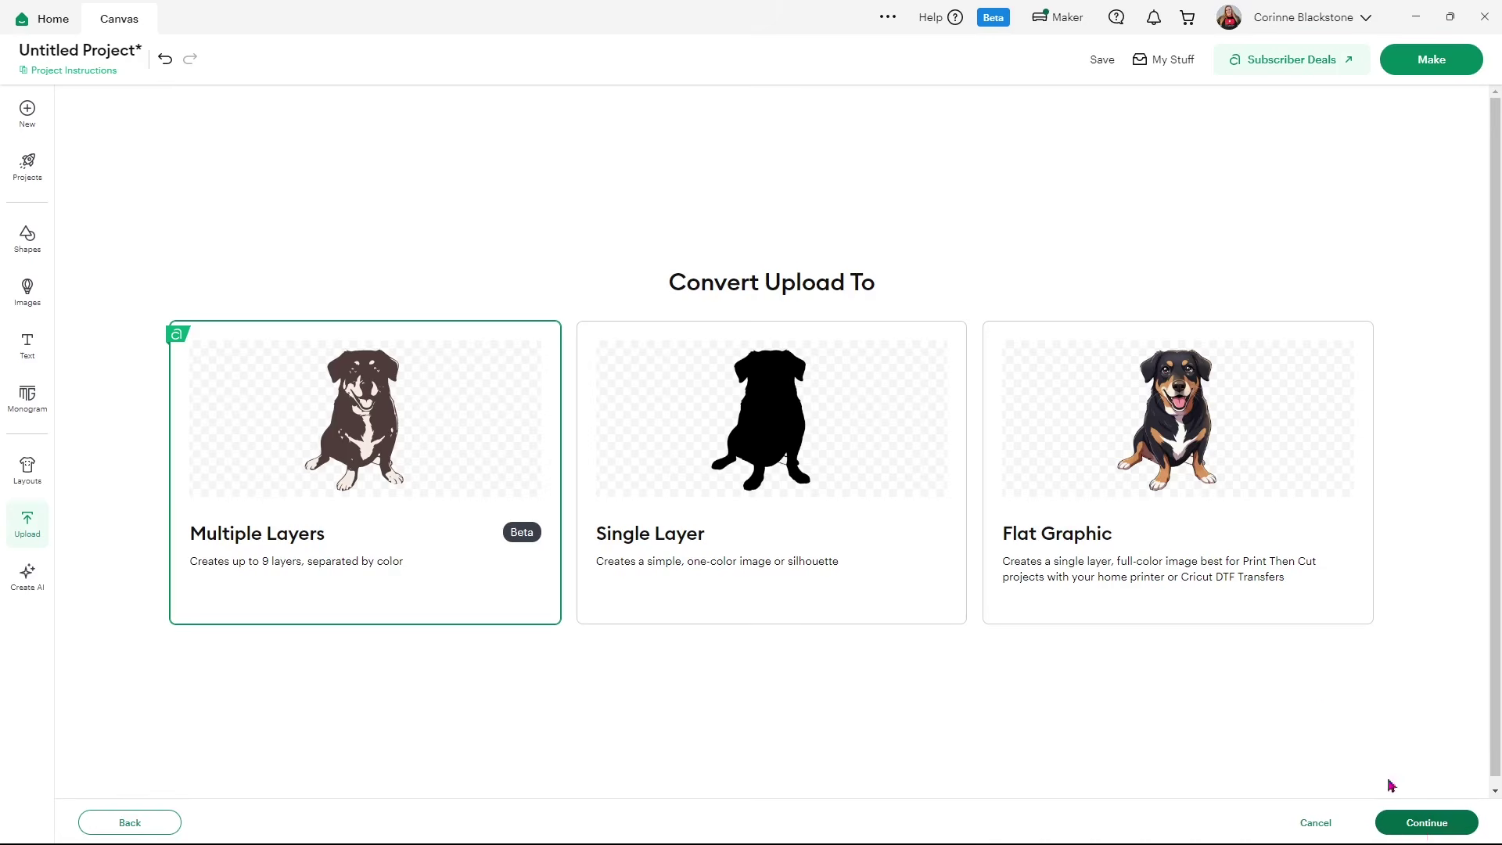
pyautogui.click(1085, 421)
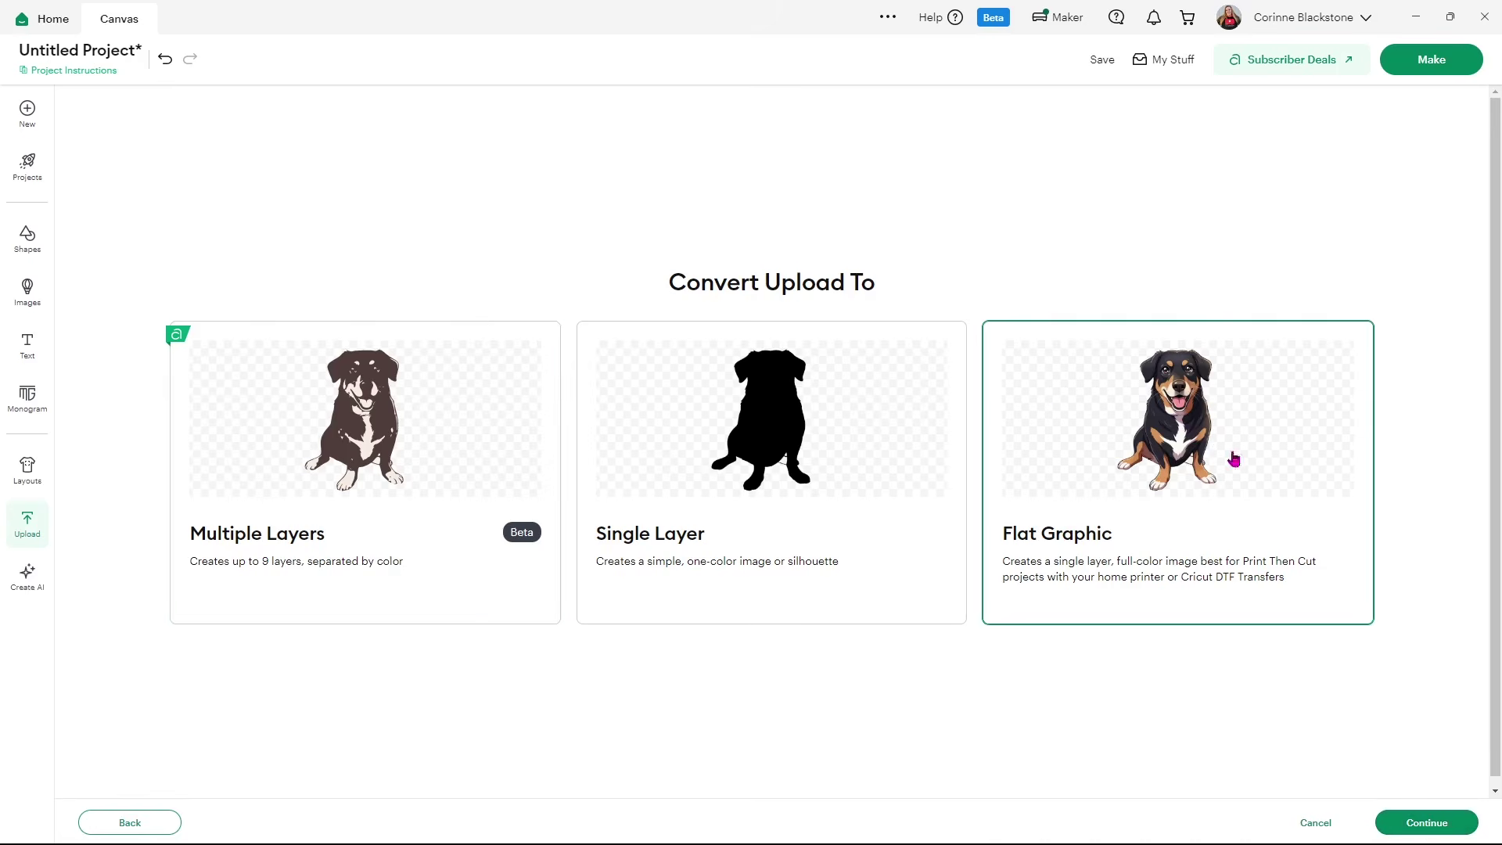
pyautogui.click(1408, 819)
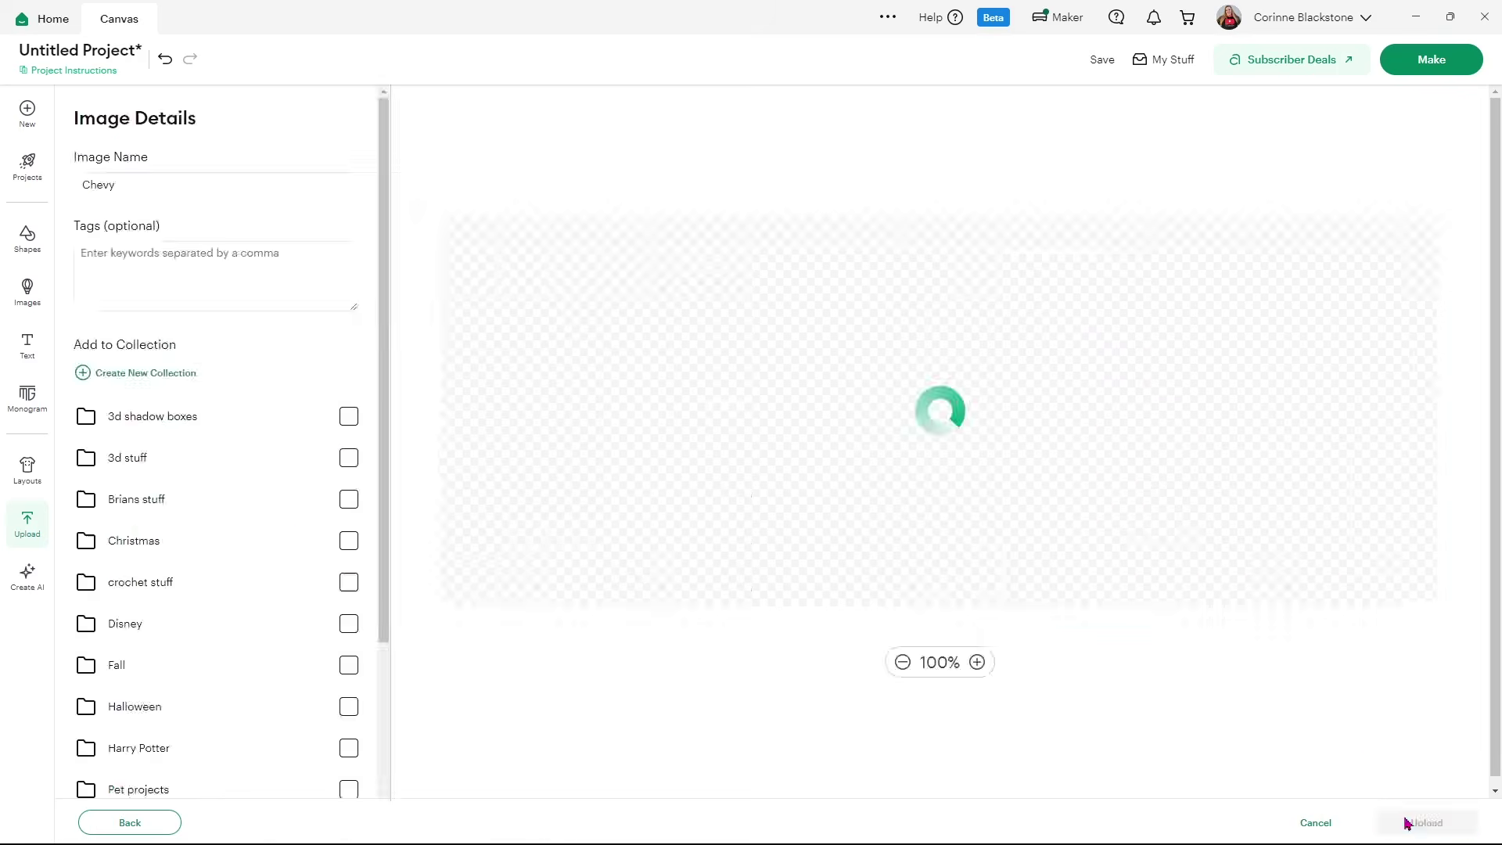
# - Finish adding the Chevy dog image to the canvas and choose the cat cartoon file for a new image upload
pyautogui.click(1436, 818)
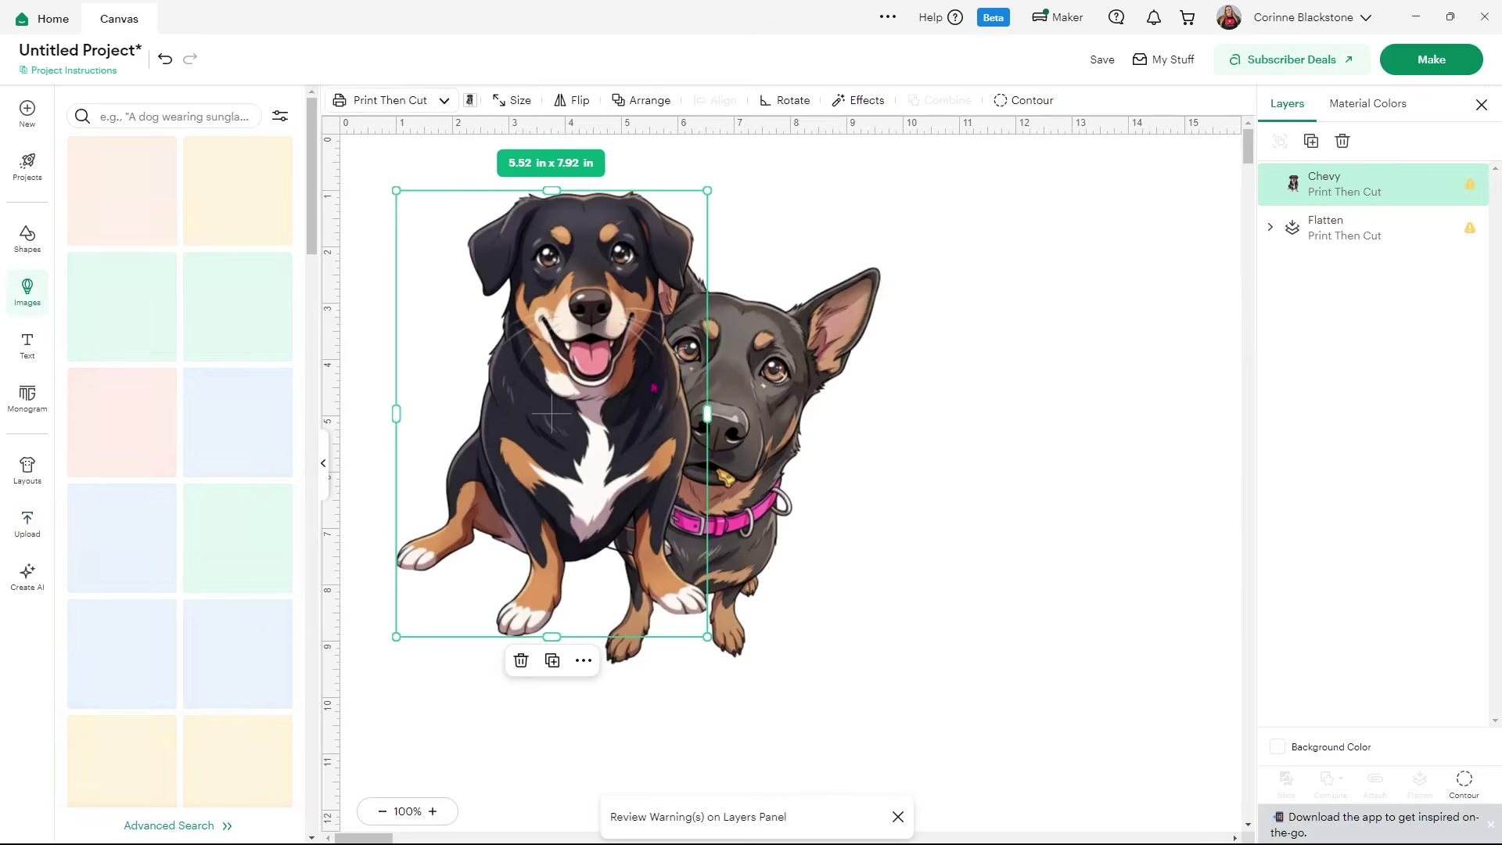
pyautogui.click(31, 530)
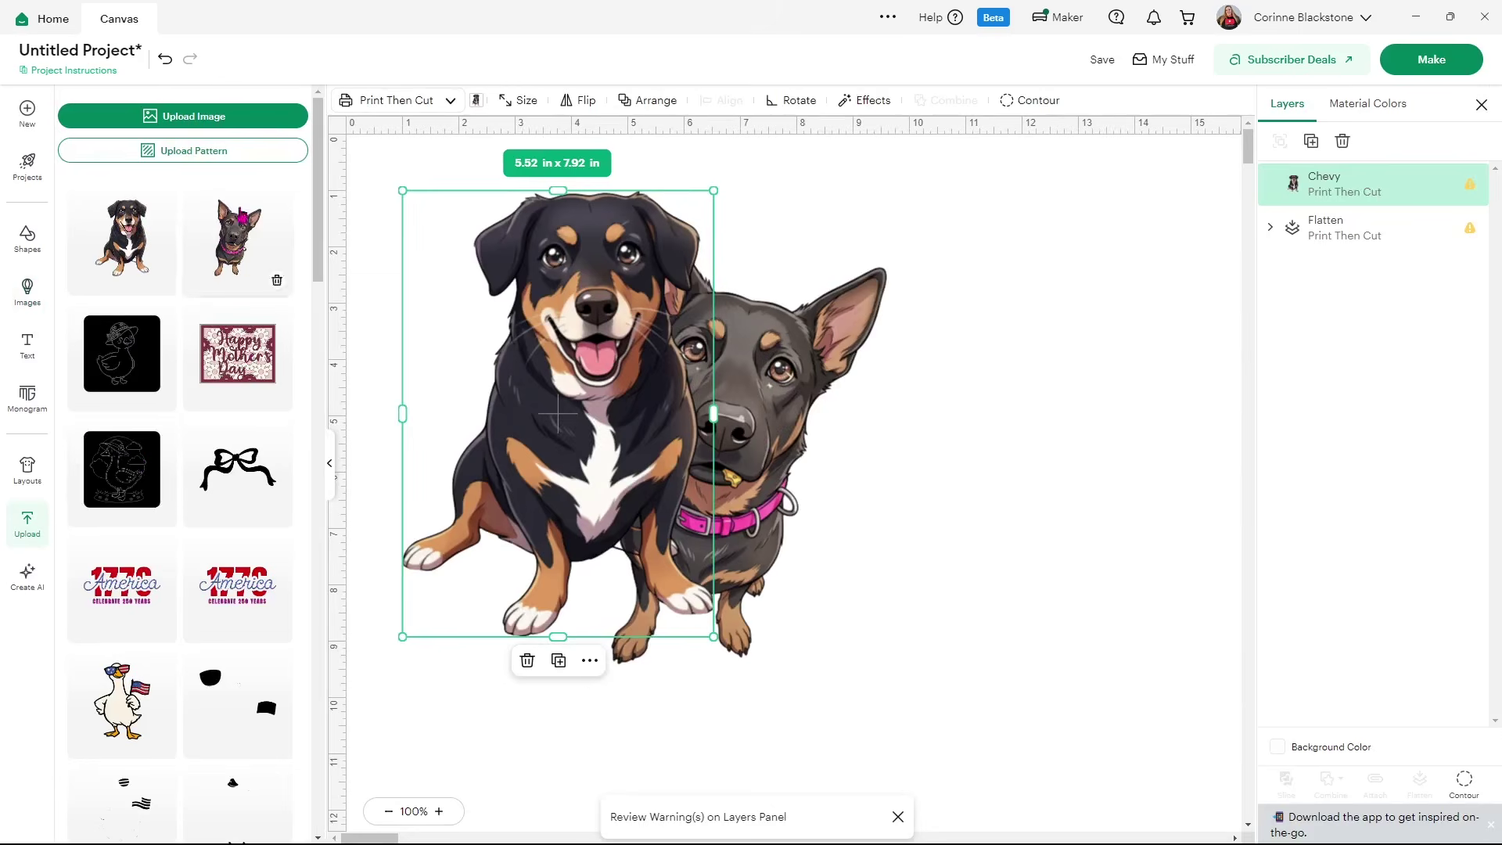
pyautogui.click(150, 117)
pyautogui.click(812, 485)
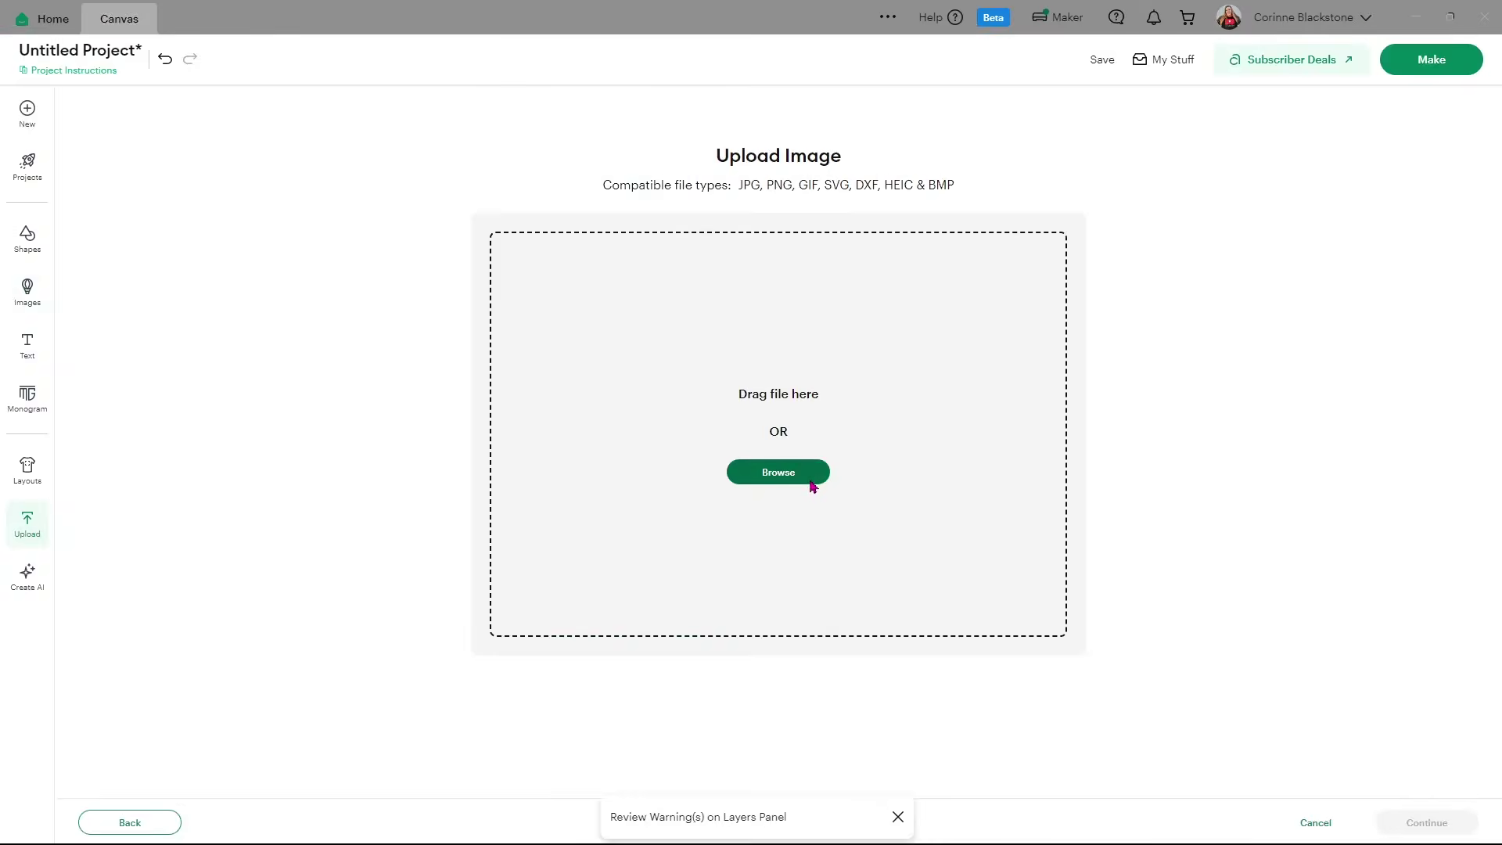
pyautogui.click(376, 146)
pyautogui.doubleClick(375, 146)
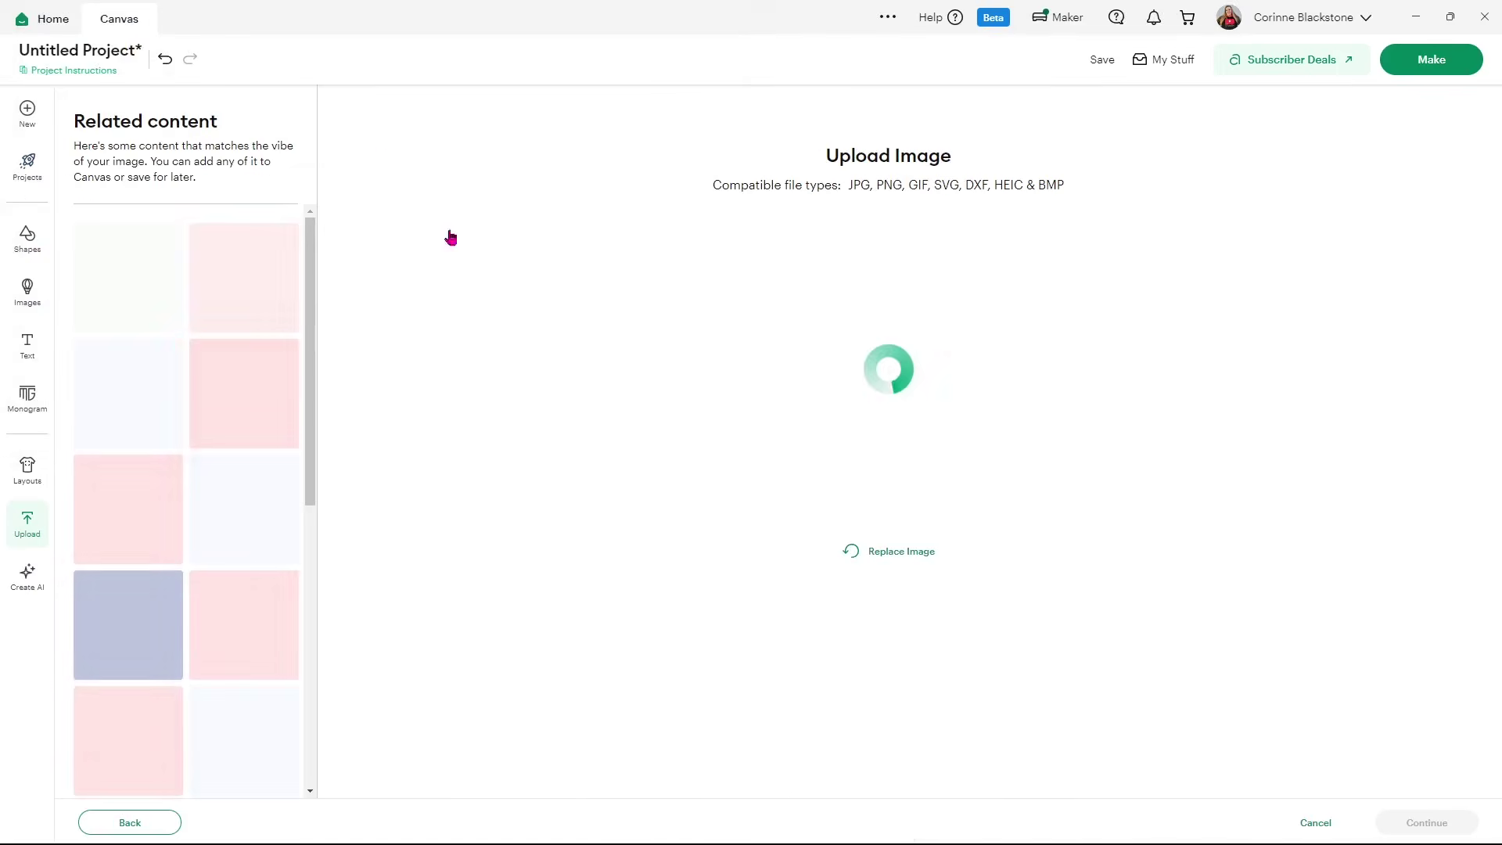
# - Keep the cat cartoon's background, convert it to a Flat Graphic, and upload it to the canvas
pyautogui.click(1411, 822)
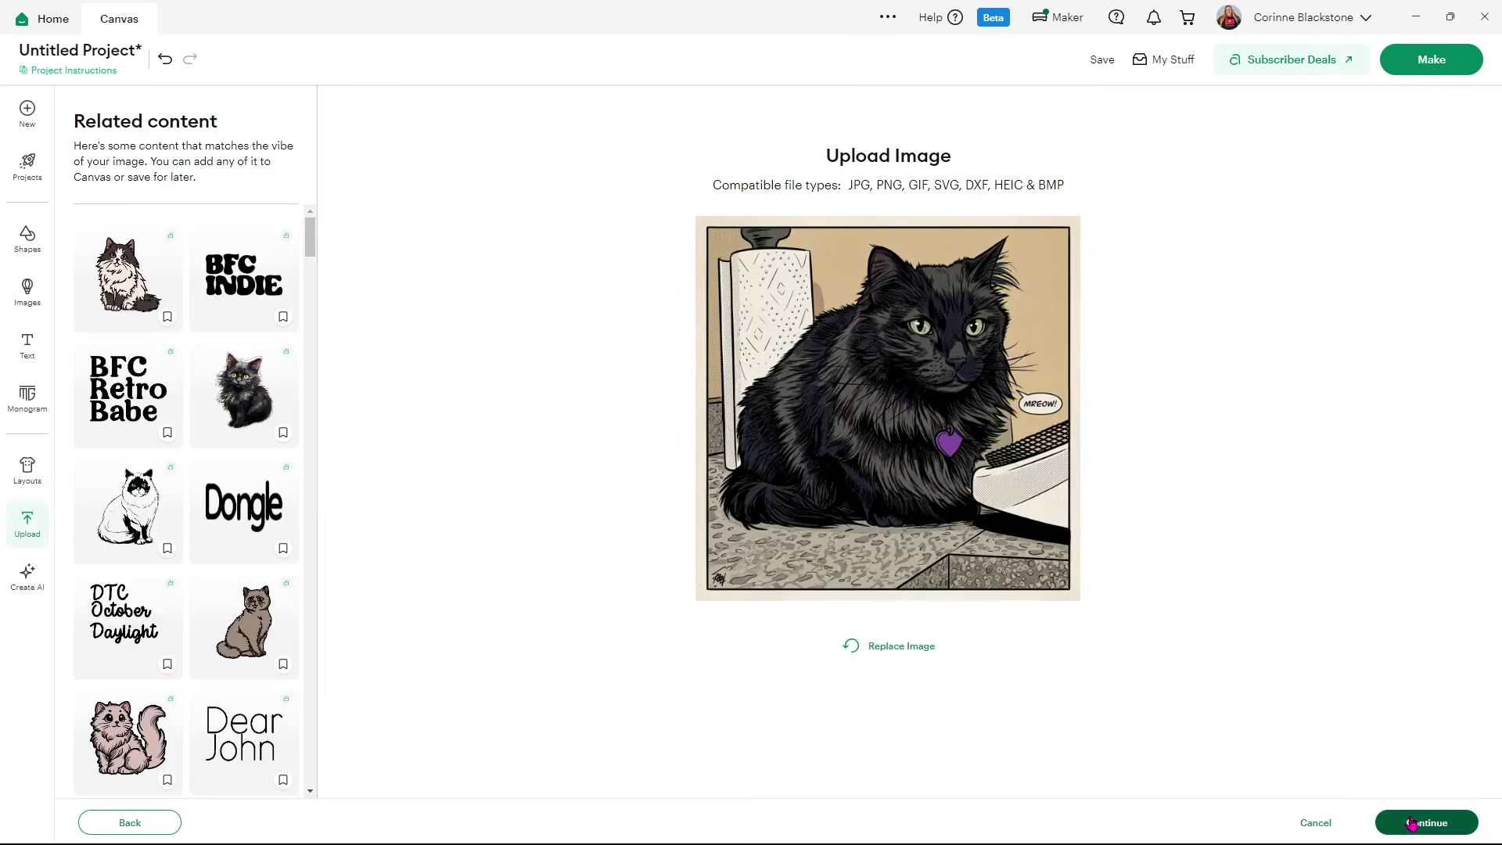
pyautogui.click(1410, 823)
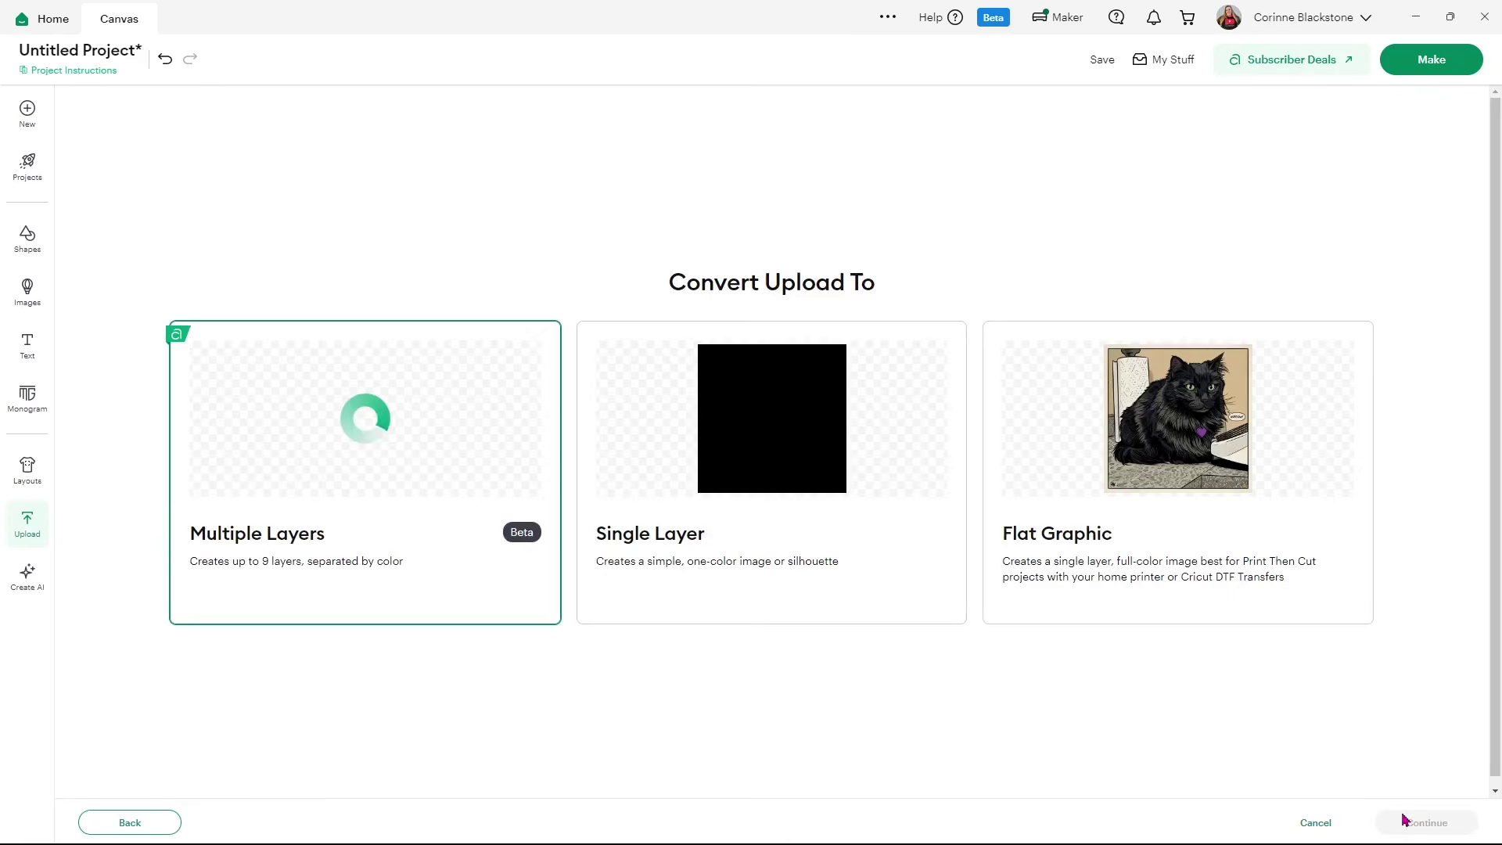
pyautogui.click(1236, 444)
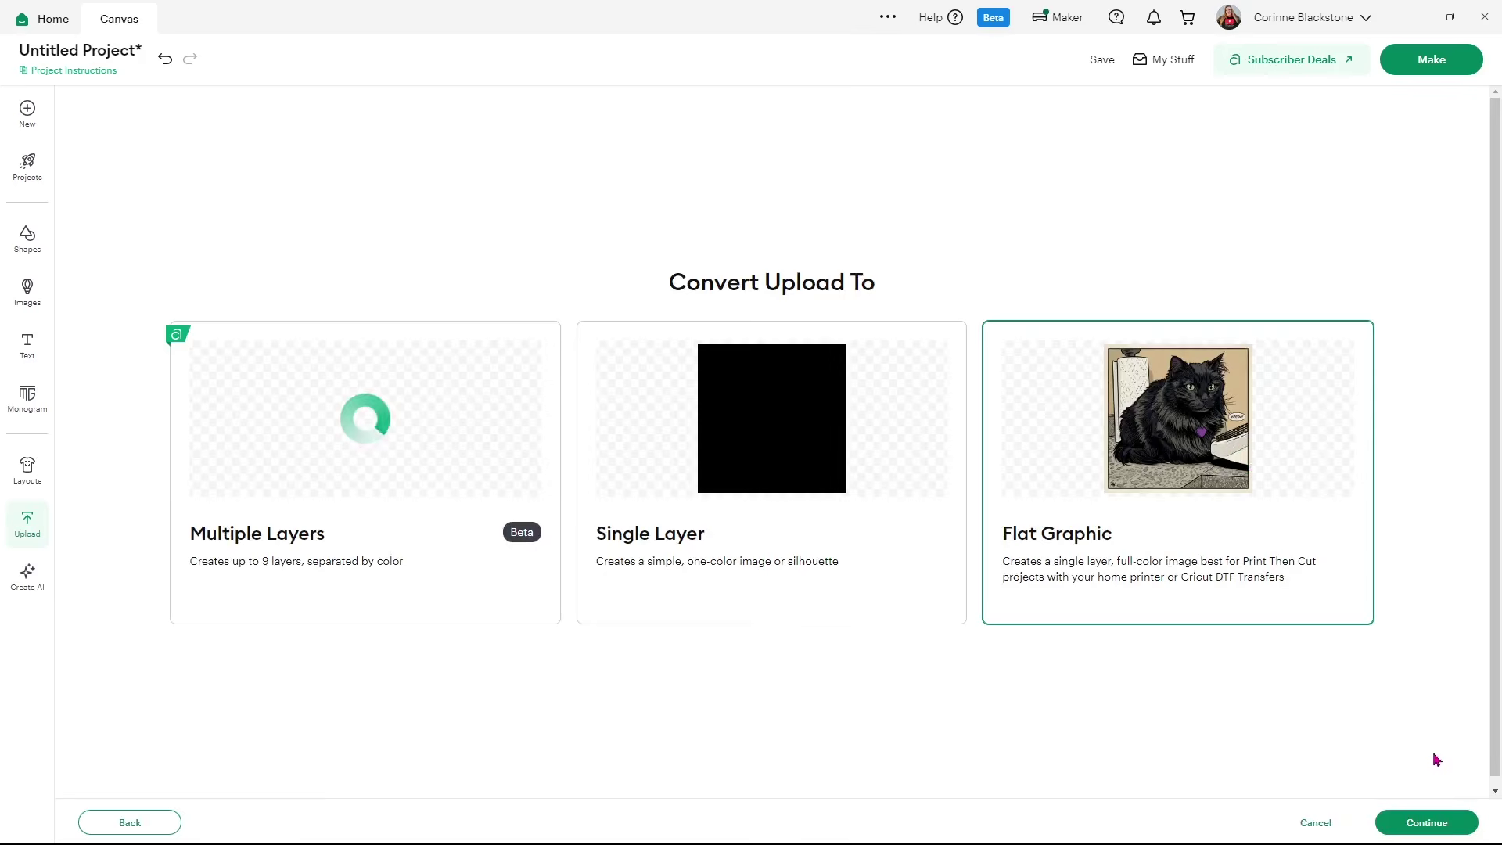
pyautogui.click(1449, 822)
pyautogui.click(1410, 823)
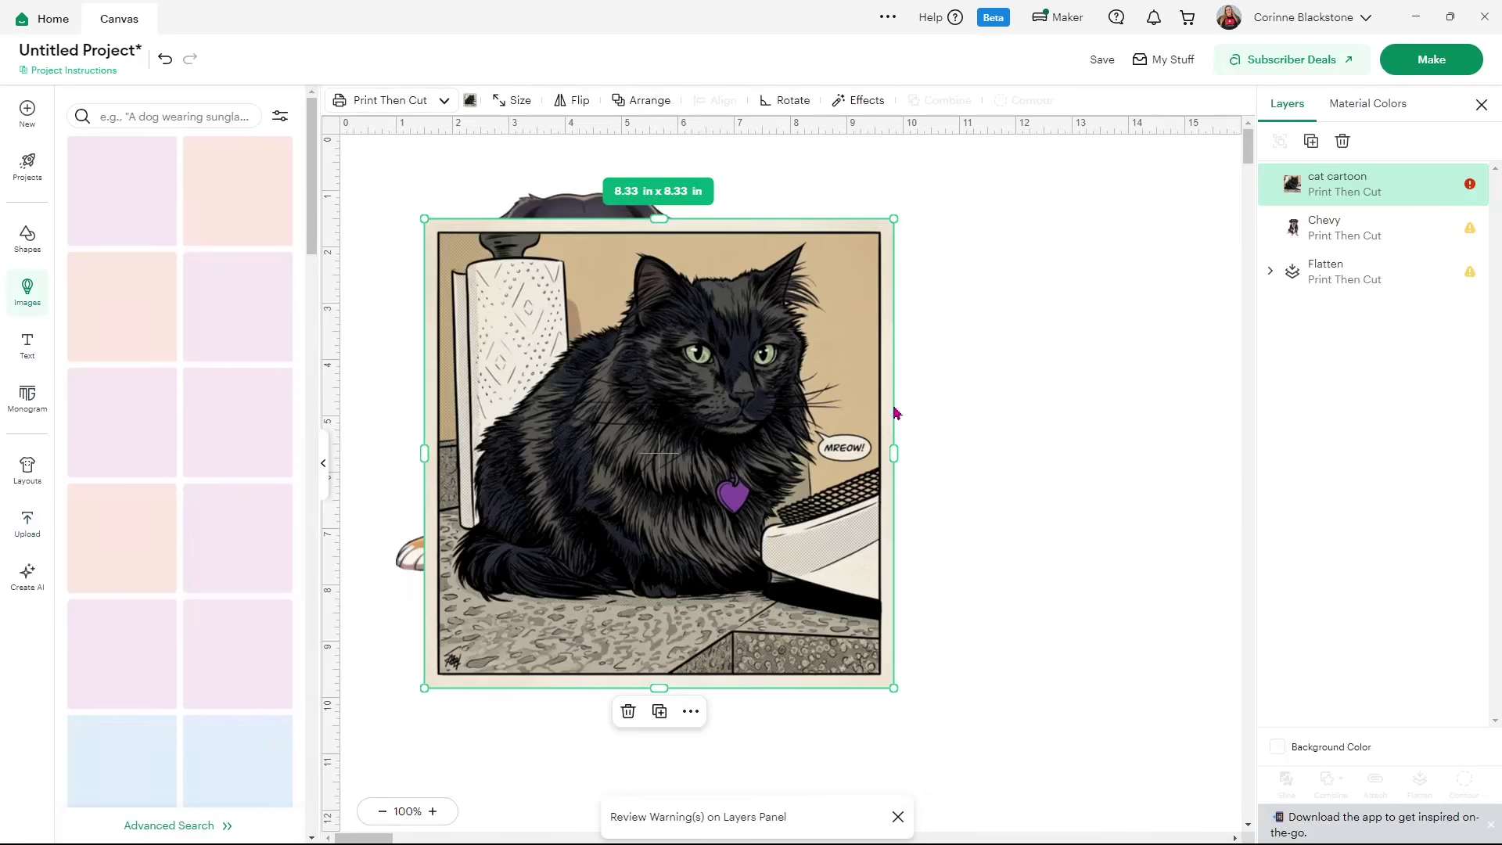
# - Spread the images across the canvas, separating the cat cartoon and the Chevy dog
pyautogui.moveTo(659, 453); pyautogui.dragTo(1208, 452)
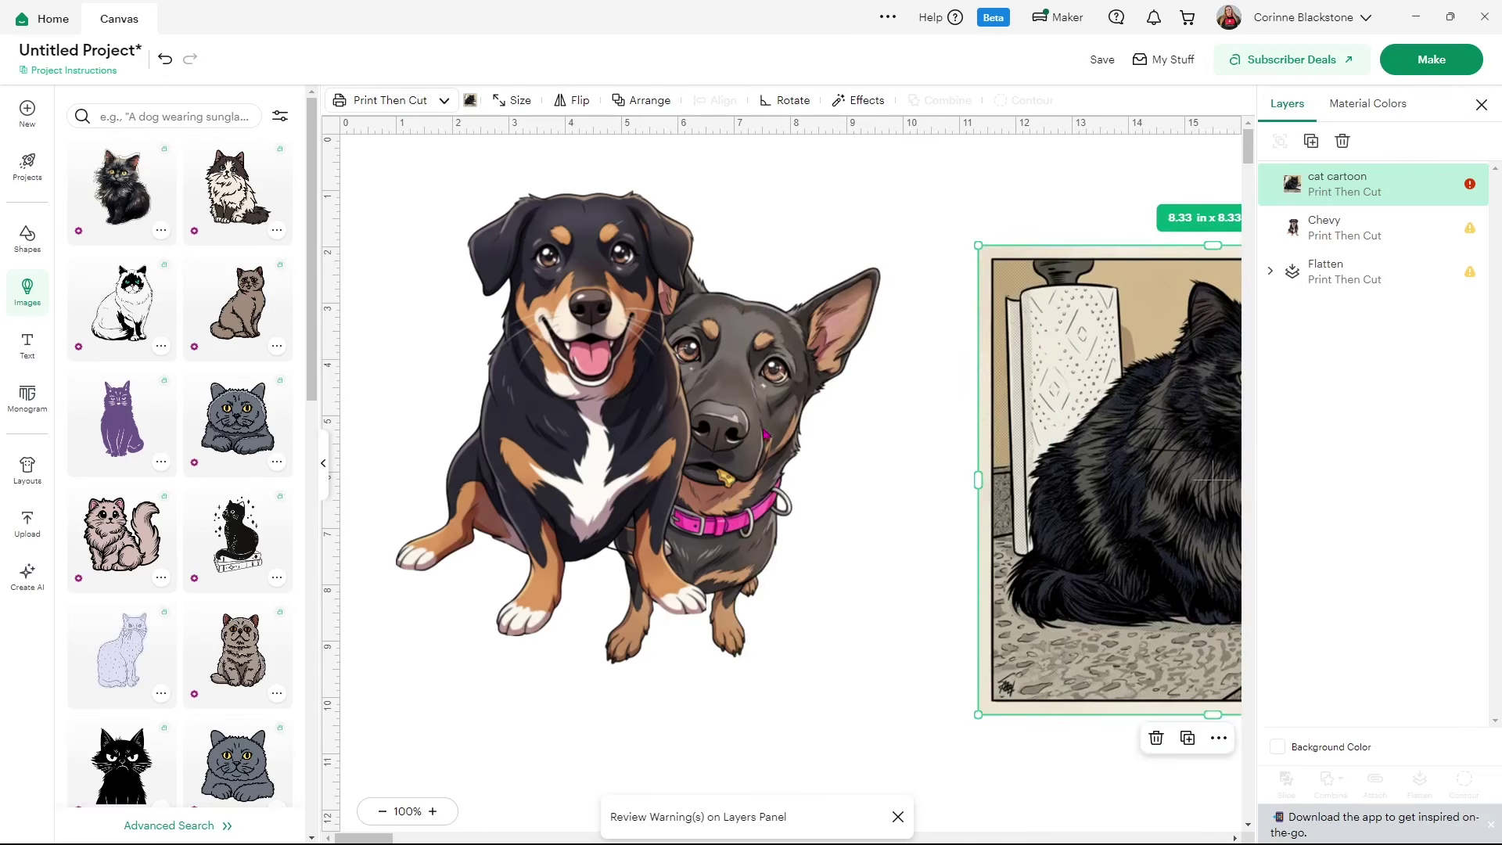
pyautogui.click(975, 442)
pyautogui.moveTo(976, 442); pyautogui.dragTo(1202, 442)
pyautogui.moveTo(645, 404)
pyautogui.mouseDown()
pyautogui.moveTo(624, 402)
pyautogui.moveTo(658, 430)
pyautogui.mouseUp()
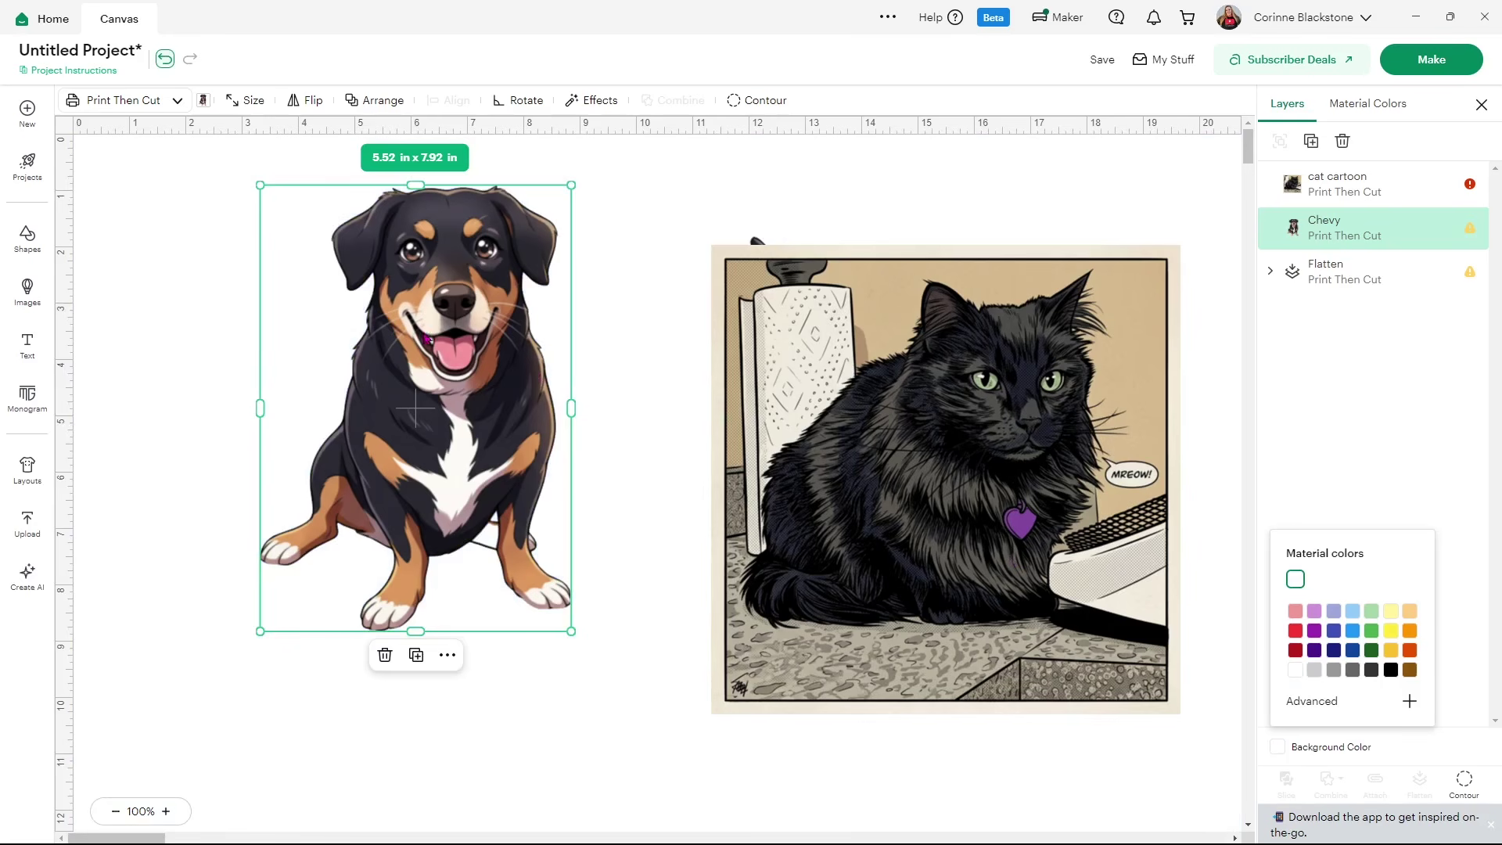
pyautogui.moveTo(426, 340); pyautogui.dragTo(371, 400)
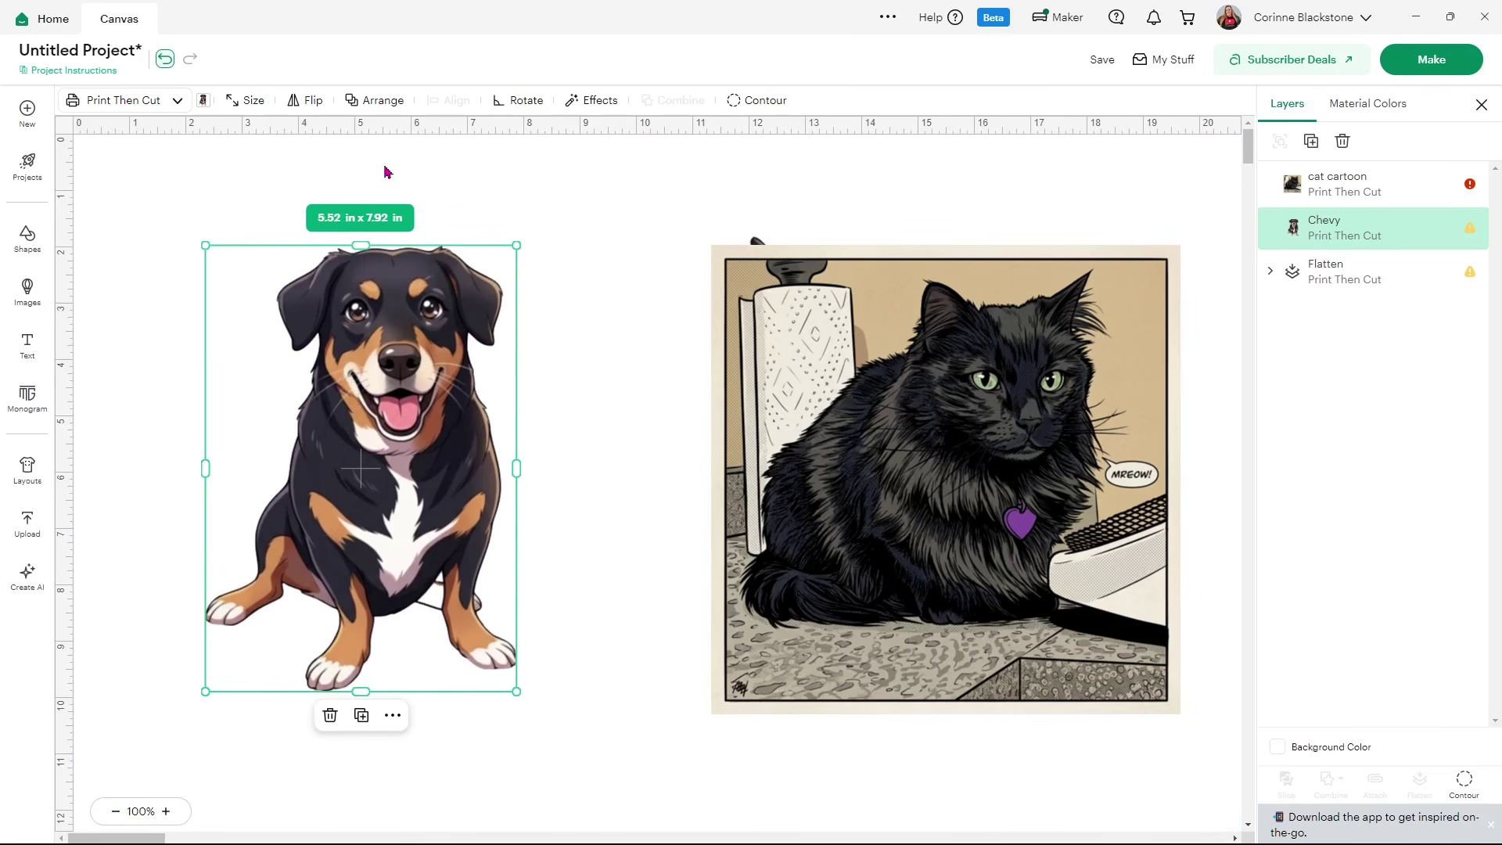
# - Add a 0.042 in offset with rounded corners around the Chevy dog and color the offset white
pyautogui.click(605, 101)
pyautogui.click(580, 146)
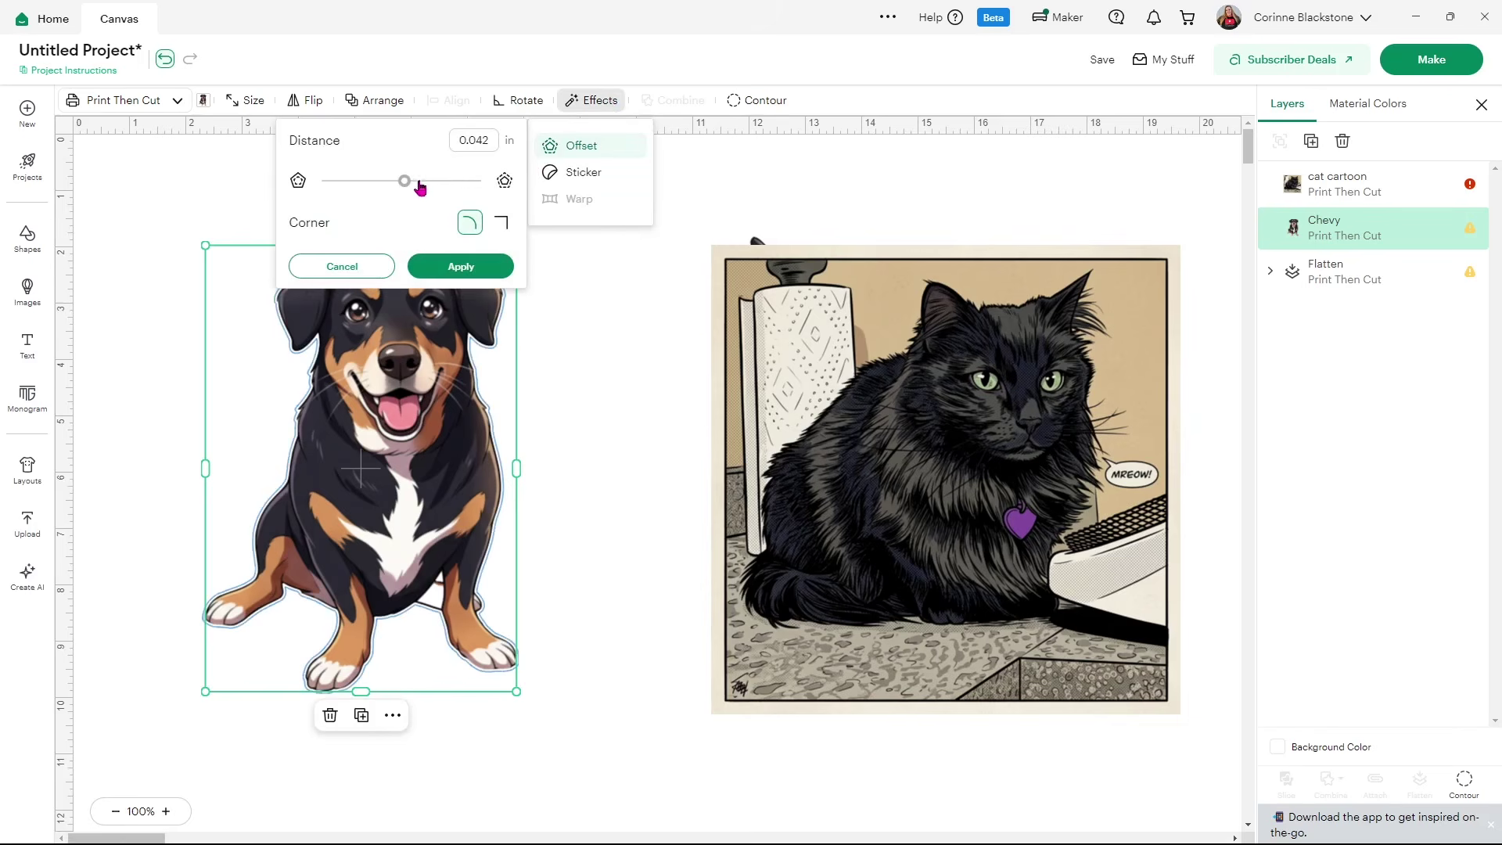
pyautogui.click(458, 266)
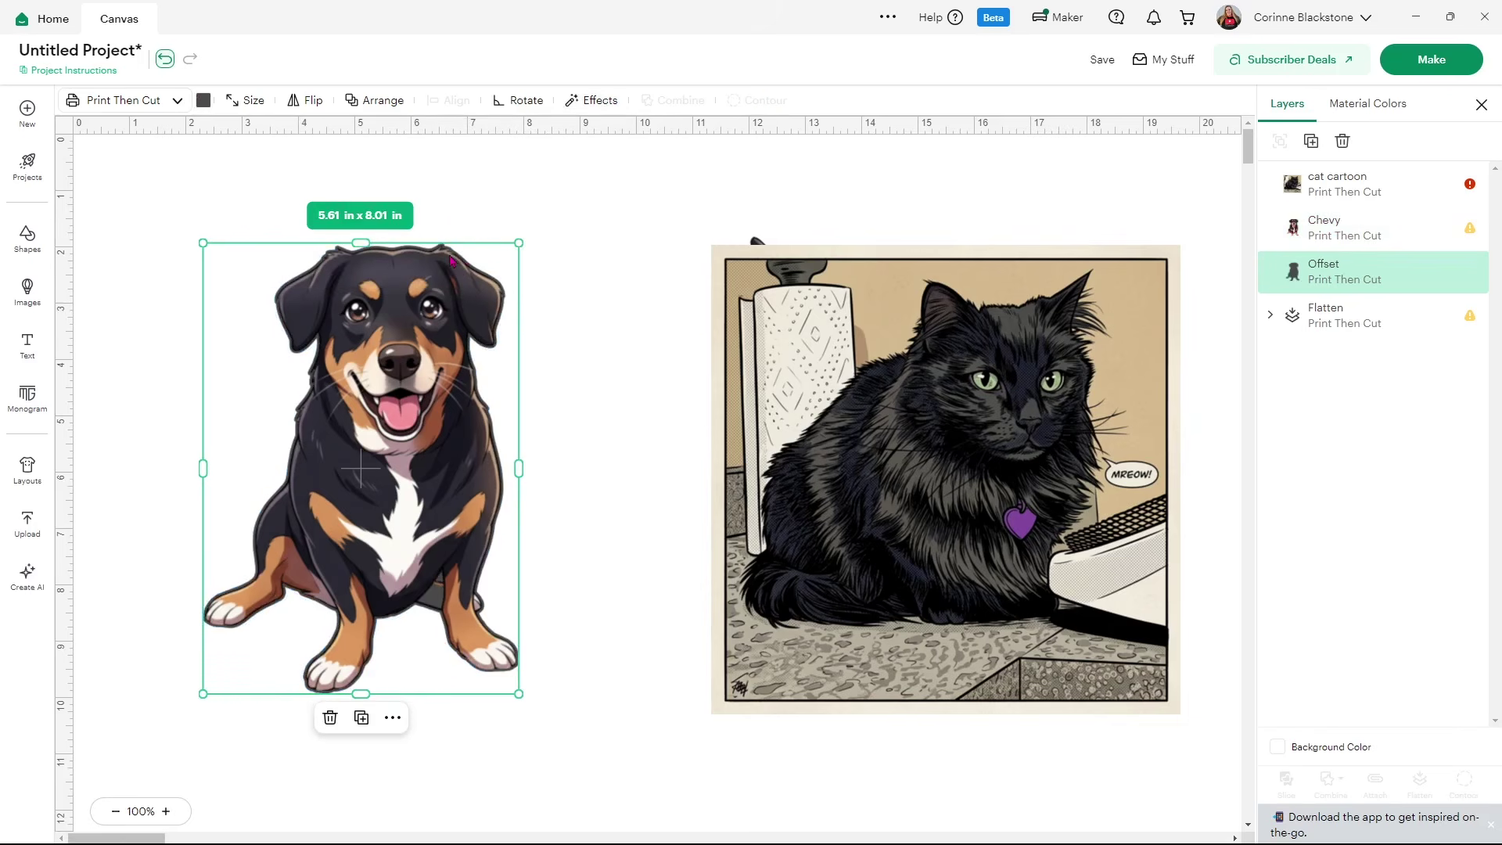
pyautogui.click(204, 100)
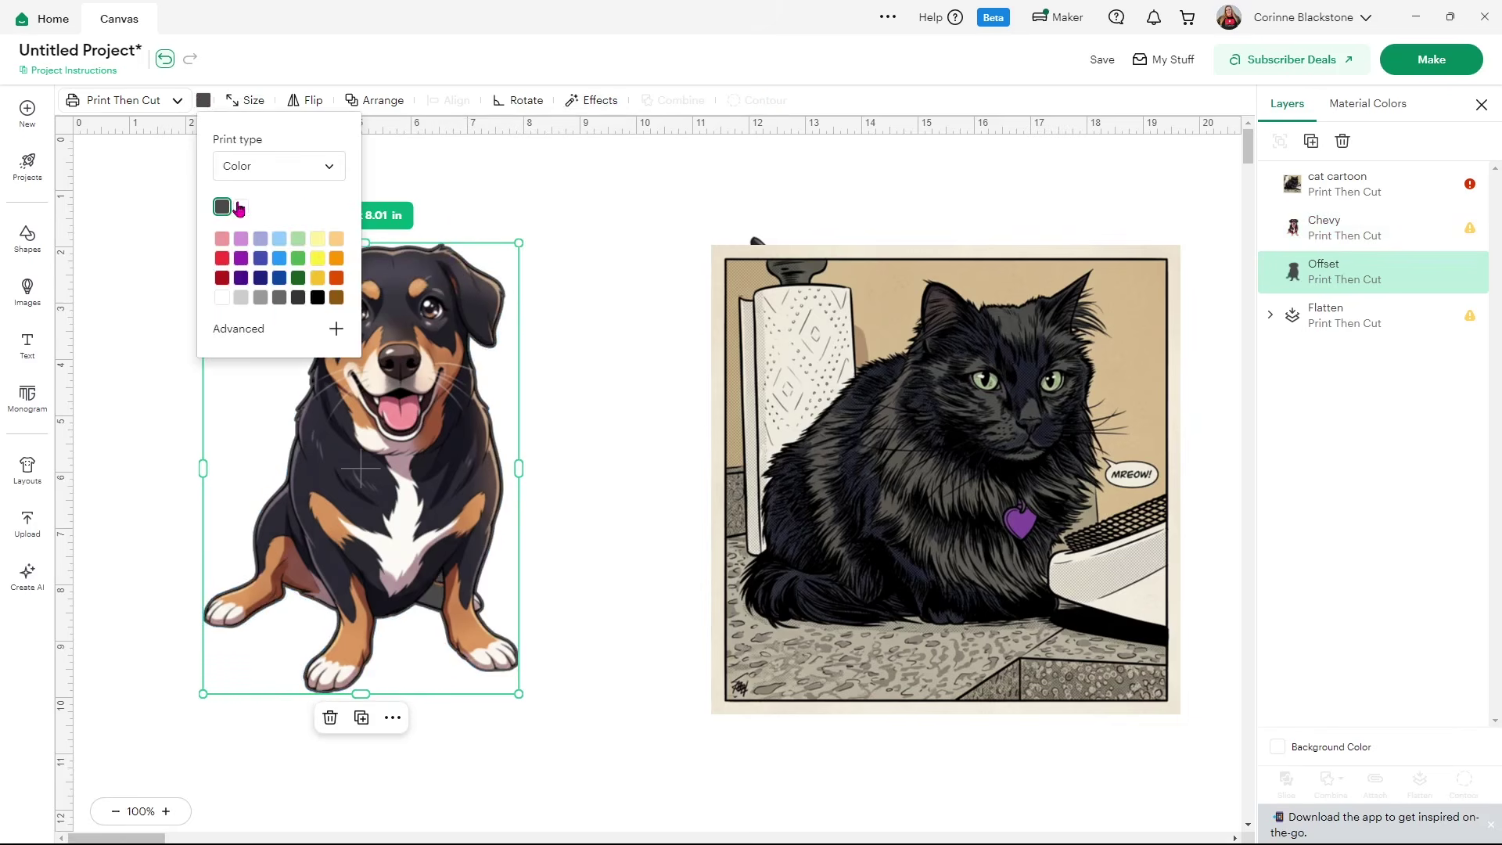
pyautogui.click(240, 207)
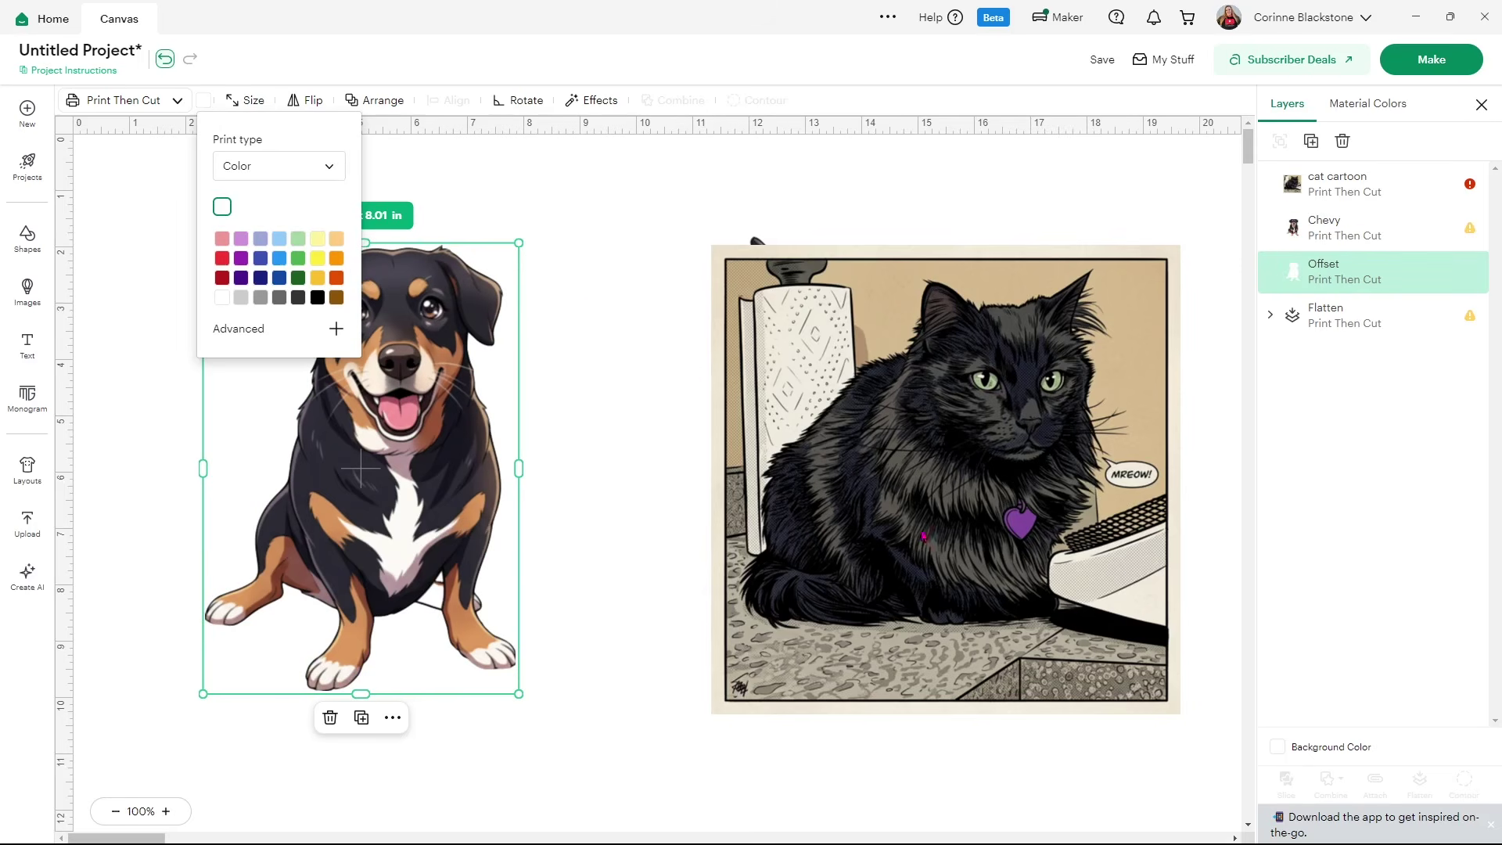
pyautogui.click(622, 489)
# - Change the Chevy dog's offset layer from Print Then Cut to Basic Cut
pyautogui.click(1336, 281)
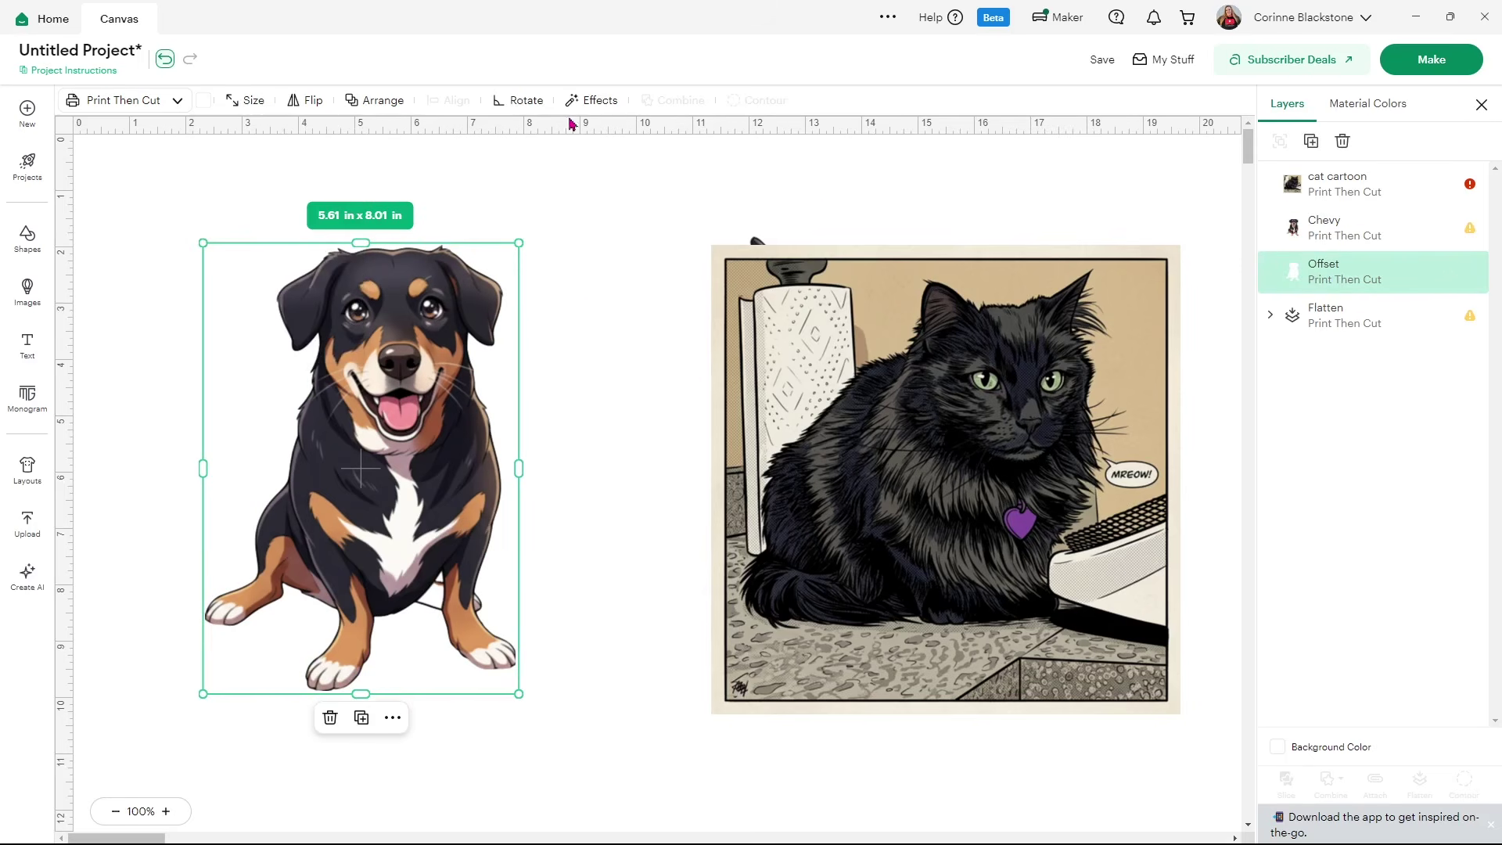
pyautogui.click(177, 102)
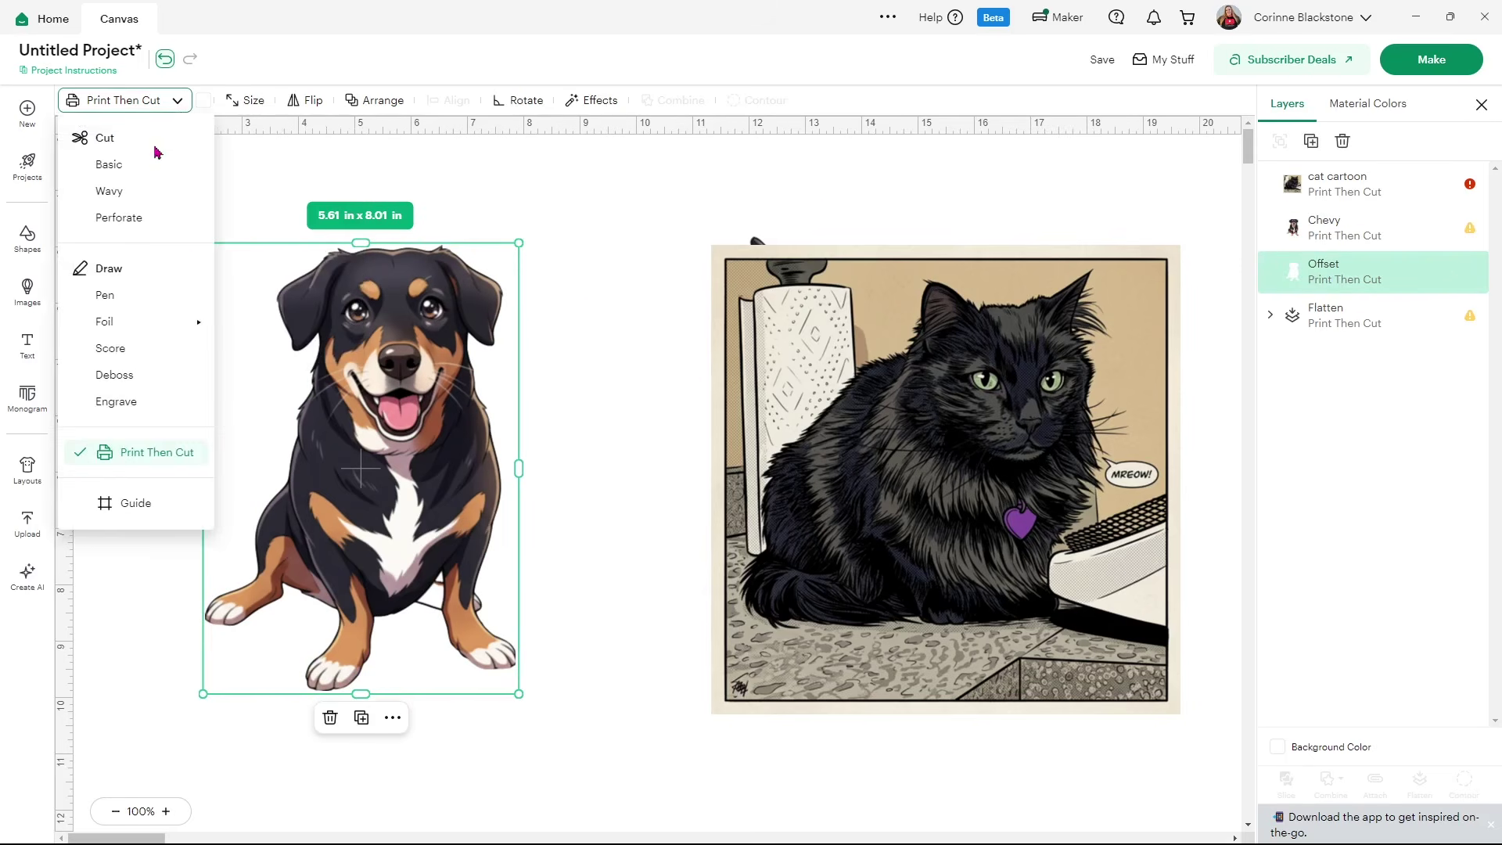
pyautogui.click(108, 164)
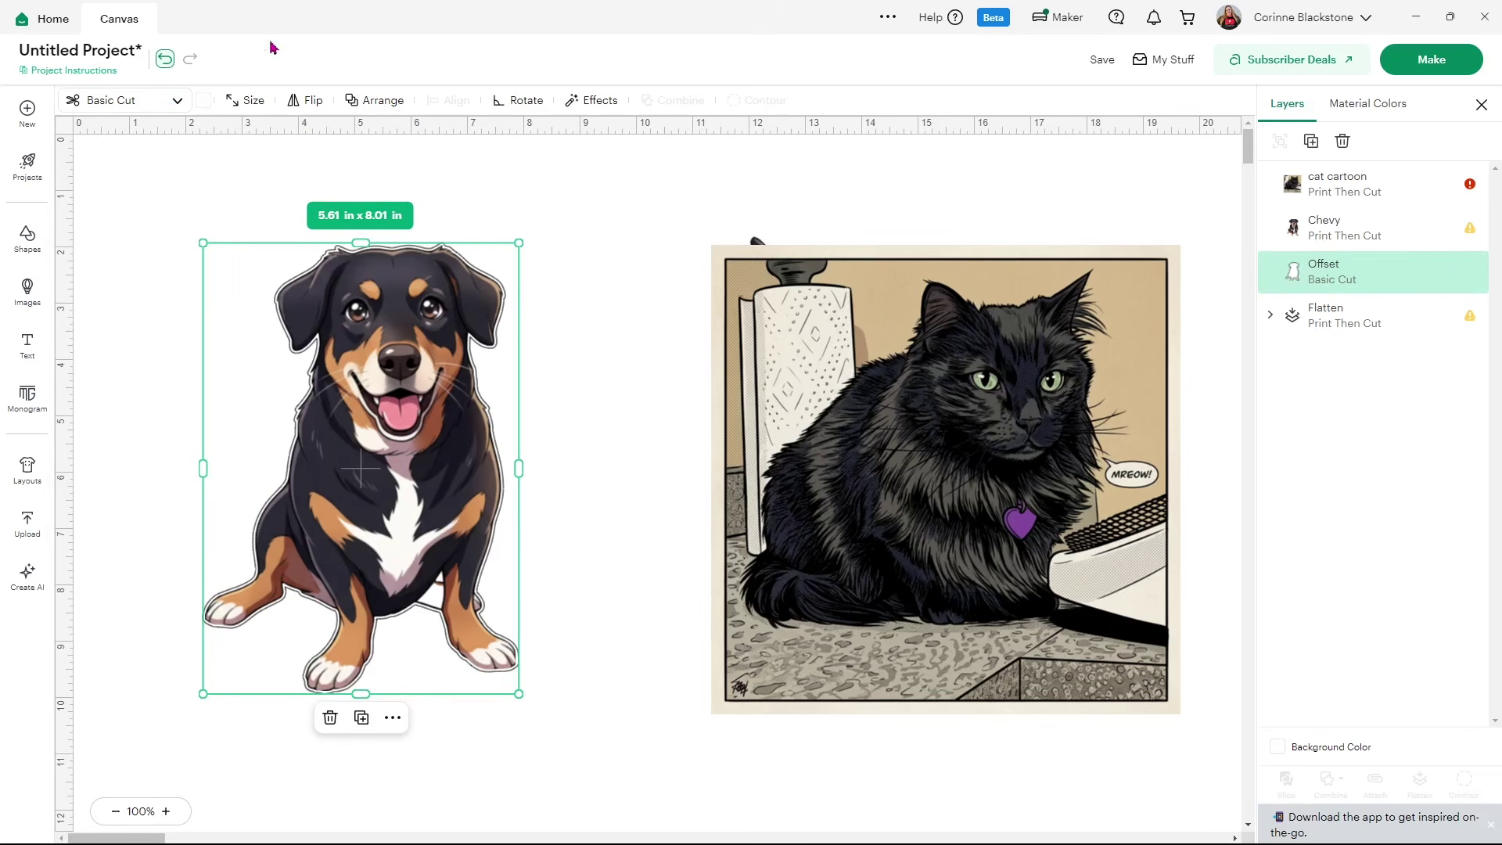
# - Try a dark gray material color on the offset layer and return it to white
pyautogui.click(203, 100)
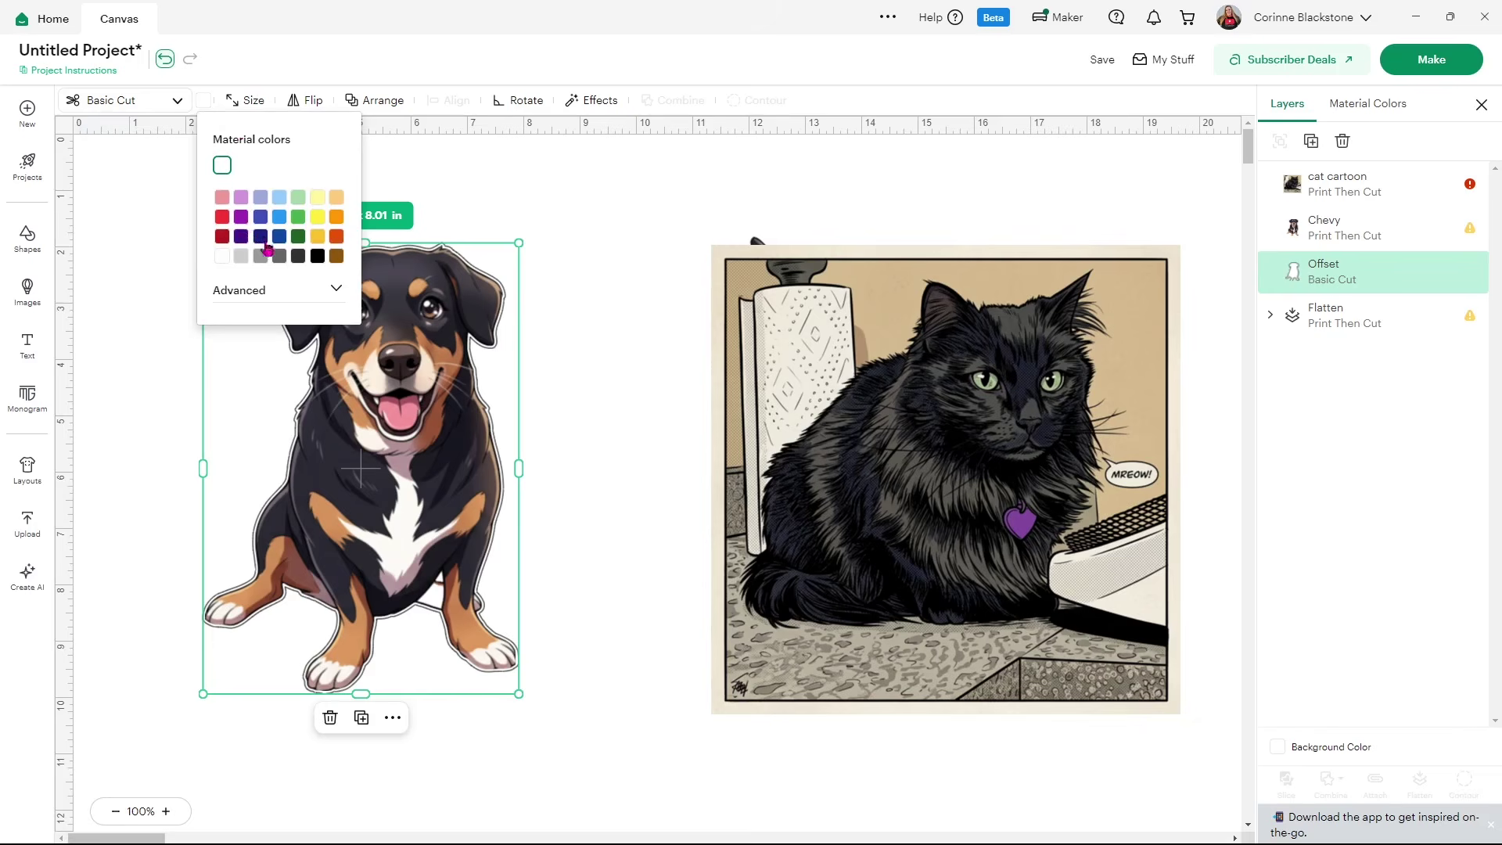
pyautogui.click(298, 256)
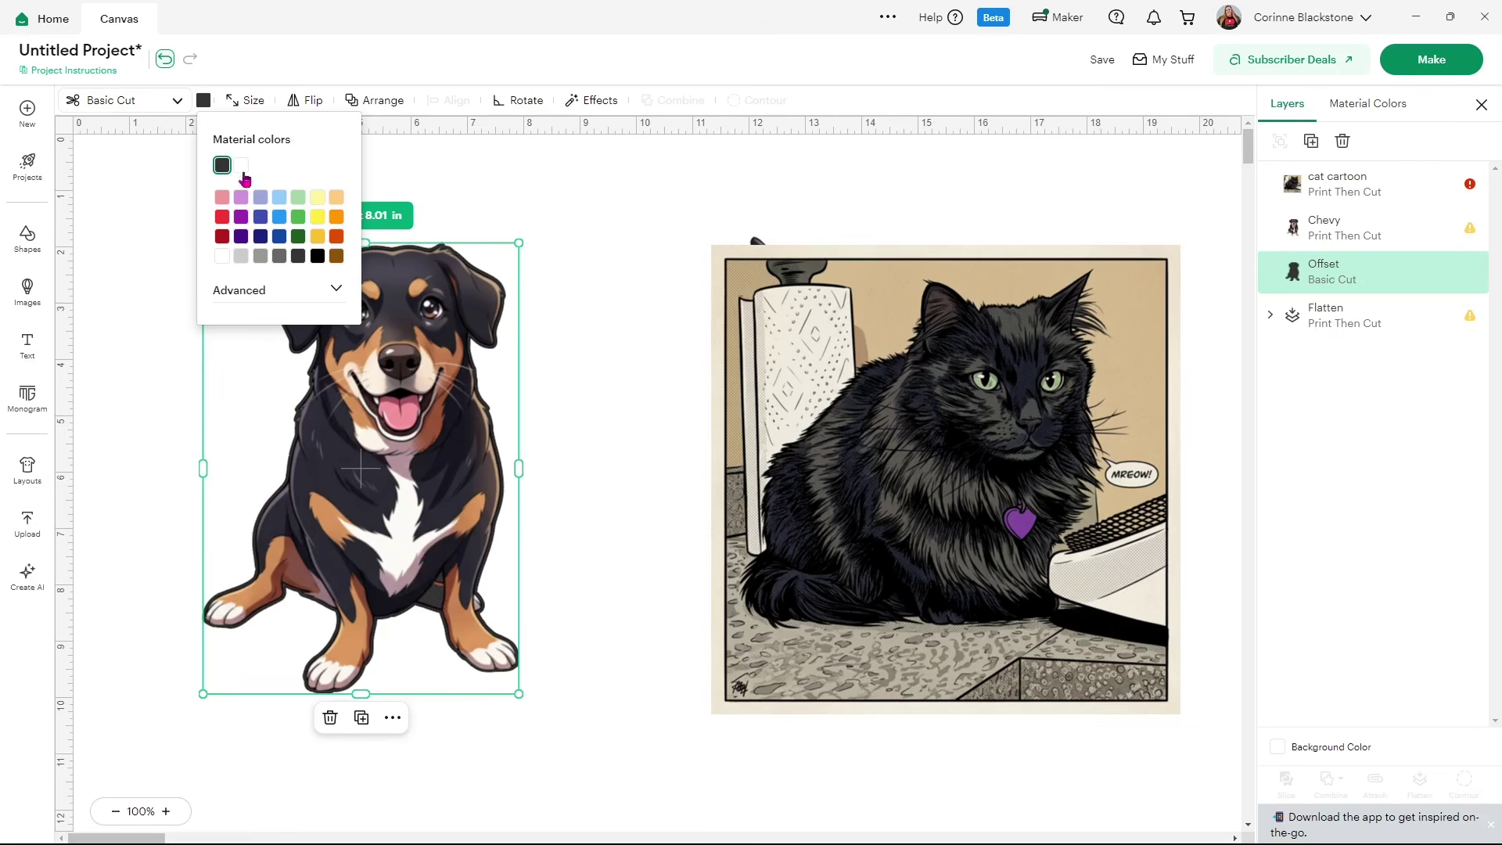
pyautogui.click(222, 256)
pyautogui.click(131, 288)
# - Flatten the Chevy dog and its offset into one printable layer and shift it slightly on the canvas
pyautogui.moveTo(150, 197); pyautogui.dragTo(577, 617)
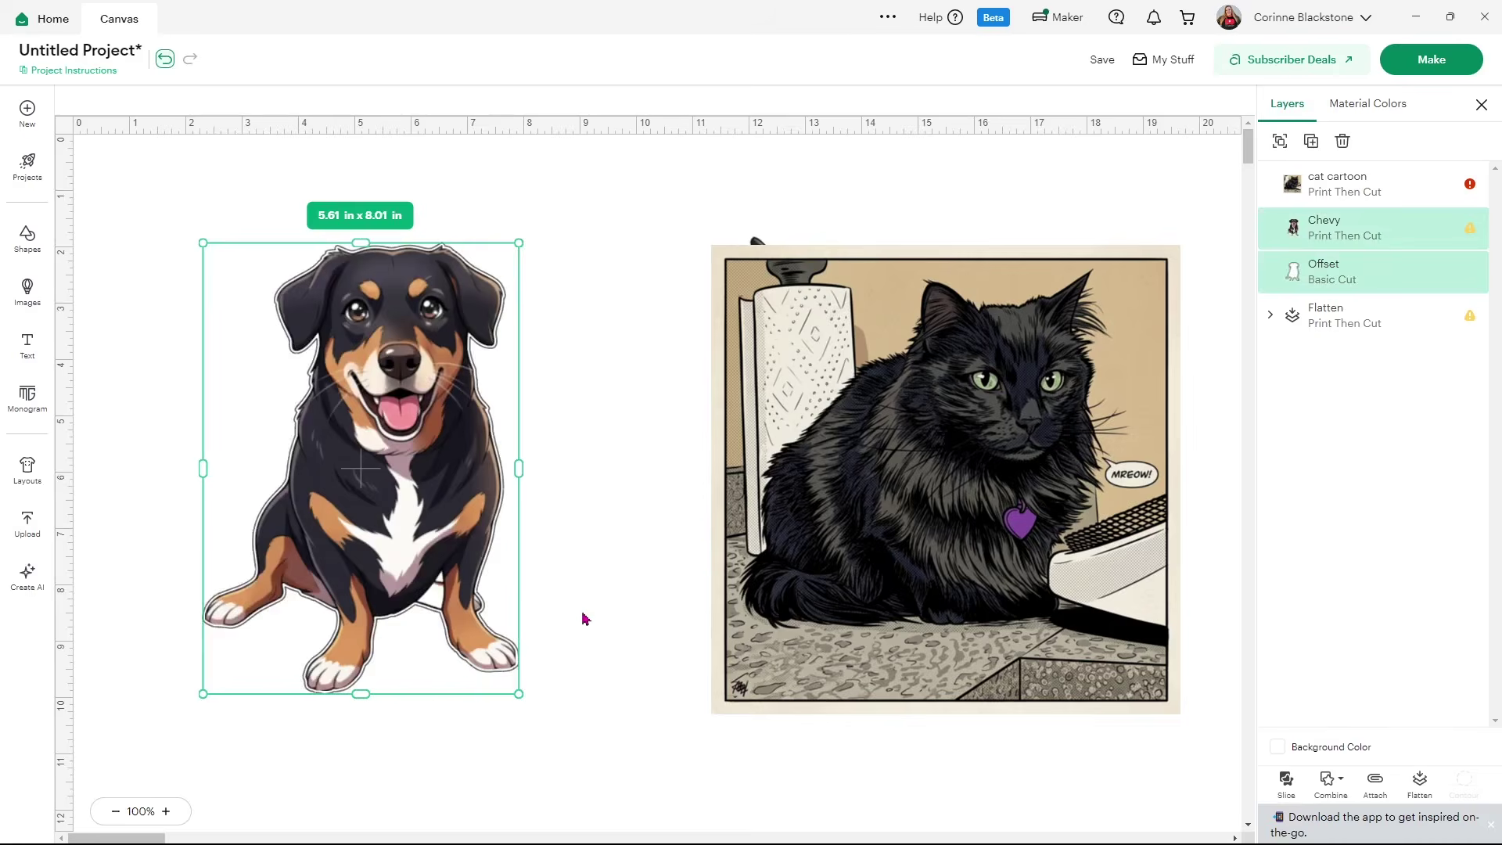
pyautogui.click(1419, 779)
pyautogui.moveTo(470, 363); pyautogui.dragTo(491, 331)
# - Resize the cat cartoon to 2 × 2 in and move it to the canvas's upper-left area
pyautogui.moveTo(1049, 481); pyautogui.dragTo(954, 486)
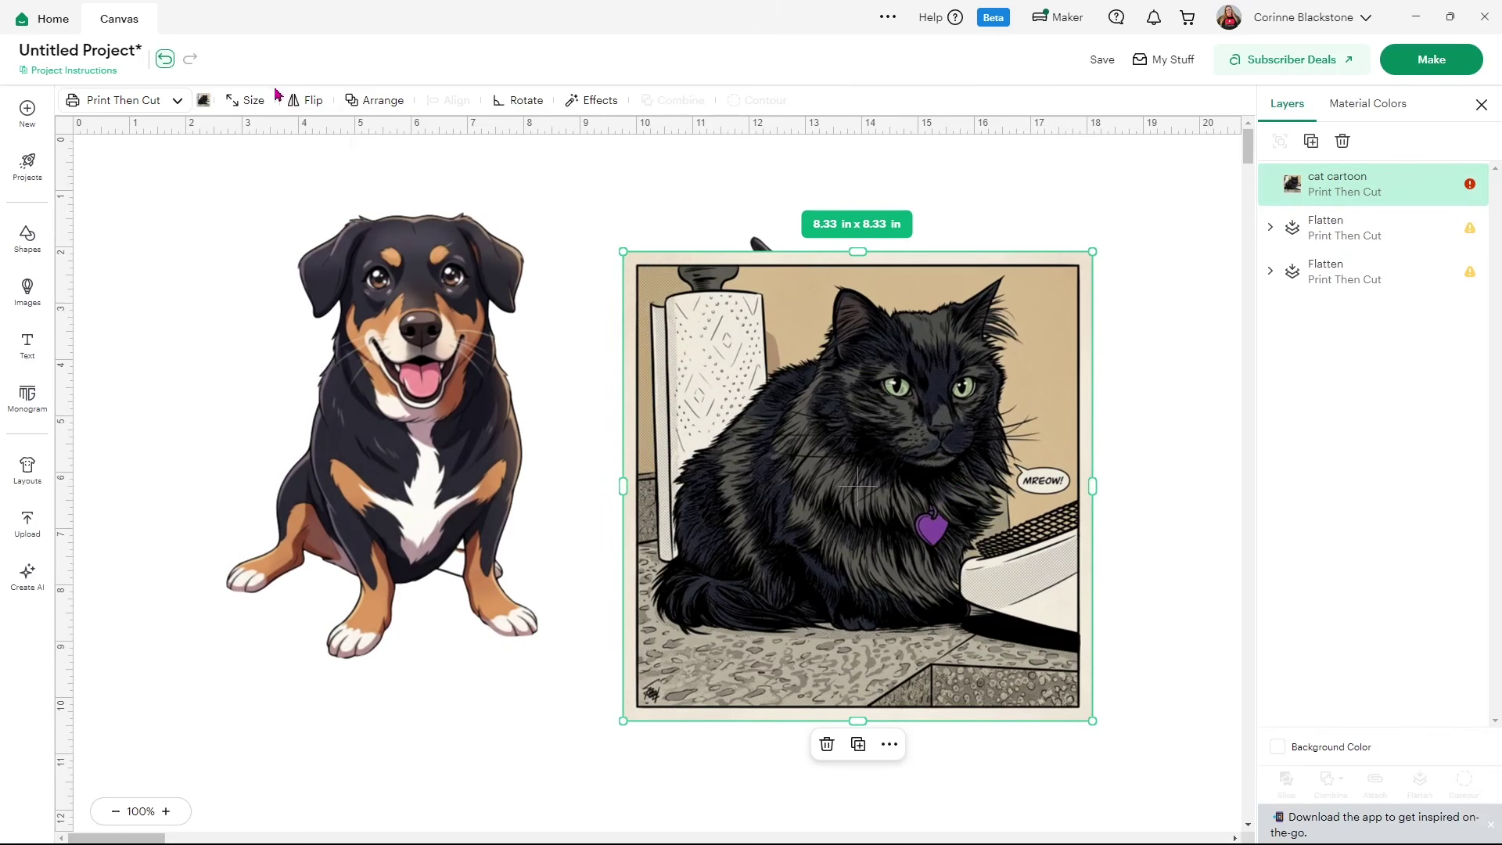
pyautogui.click(245, 99)
pyautogui.click(184, 160)
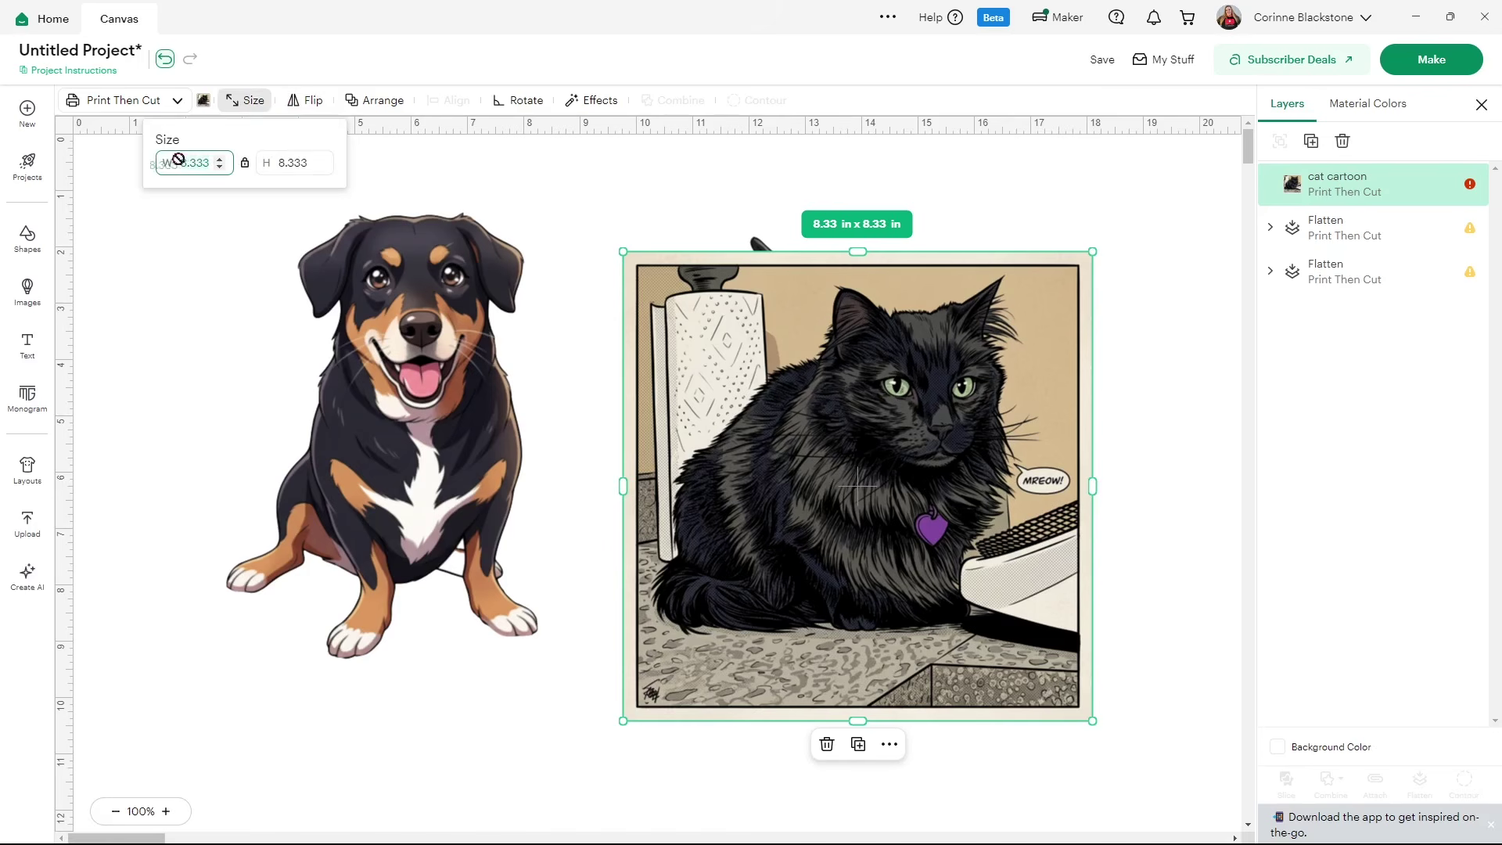
pyautogui.write('2')
pyautogui.press('Return')
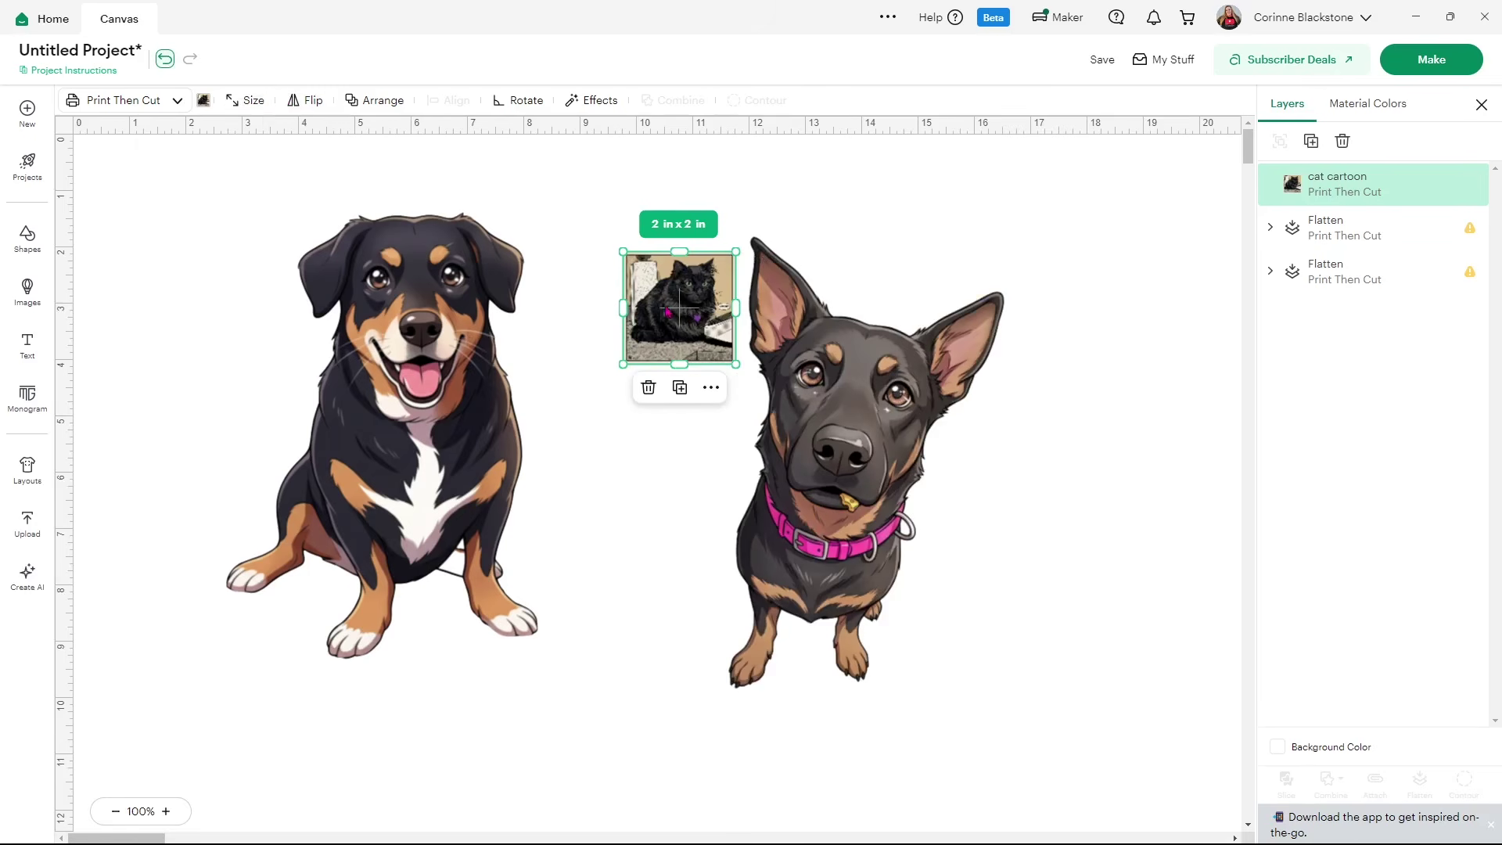
pyautogui.moveTo(681, 308); pyautogui.dragTo(217, 262)
# - Shrink the flattened Chevy dog to about 1.76 × 2.51 in and place it beside the cat cartoon
pyautogui.click(532, 516)
pyautogui.moveTo(532, 516); pyautogui.dragTo(646, 579)
pyautogui.moveTo(653, 724); pyautogui.dragTo(397, 412)
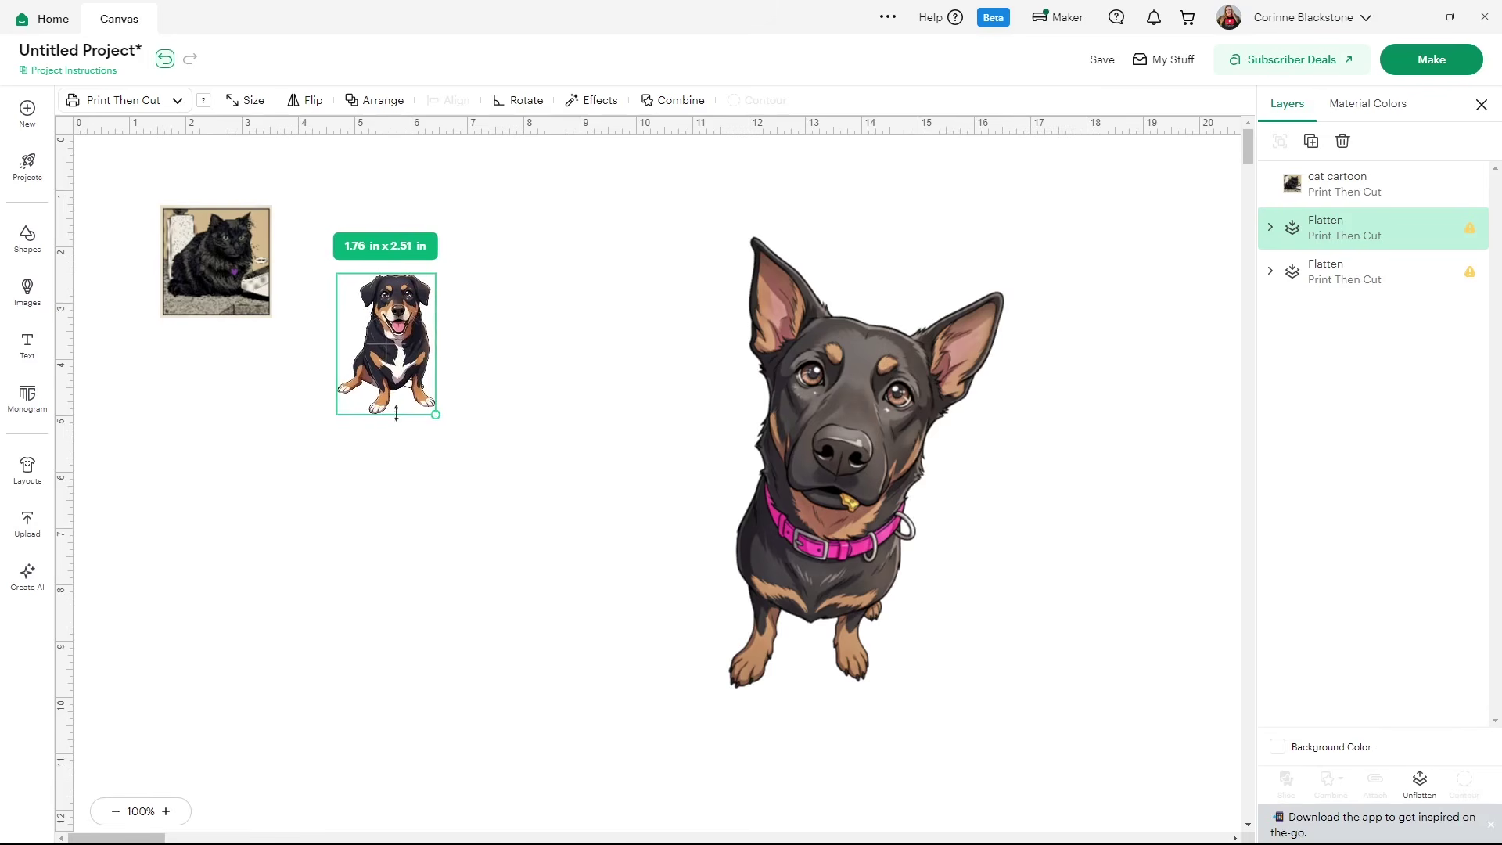
pyautogui.moveTo(410, 360); pyautogui.dragTo(362, 288)
# - Shrink the pink-collared dog to about 1.55 × 2.52 in and place it beside the Chevy dog
pyautogui.moveTo(1002, 588); pyautogui.dragTo(814, 587)
pyautogui.moveTo(807, 662); pyautogui.dragTo(585, 343)
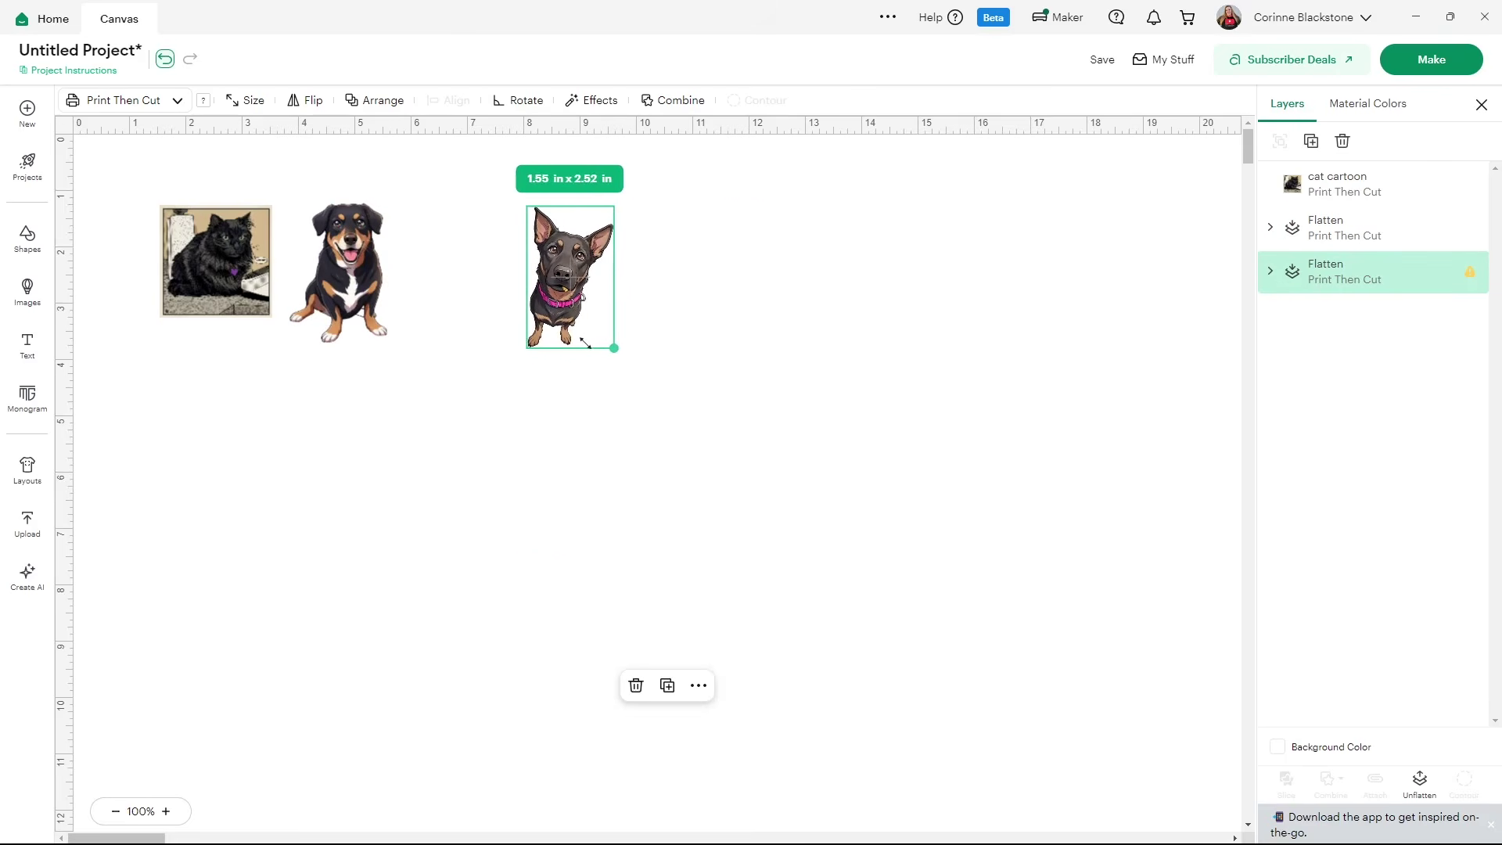
pyautogui.click(724, 344)
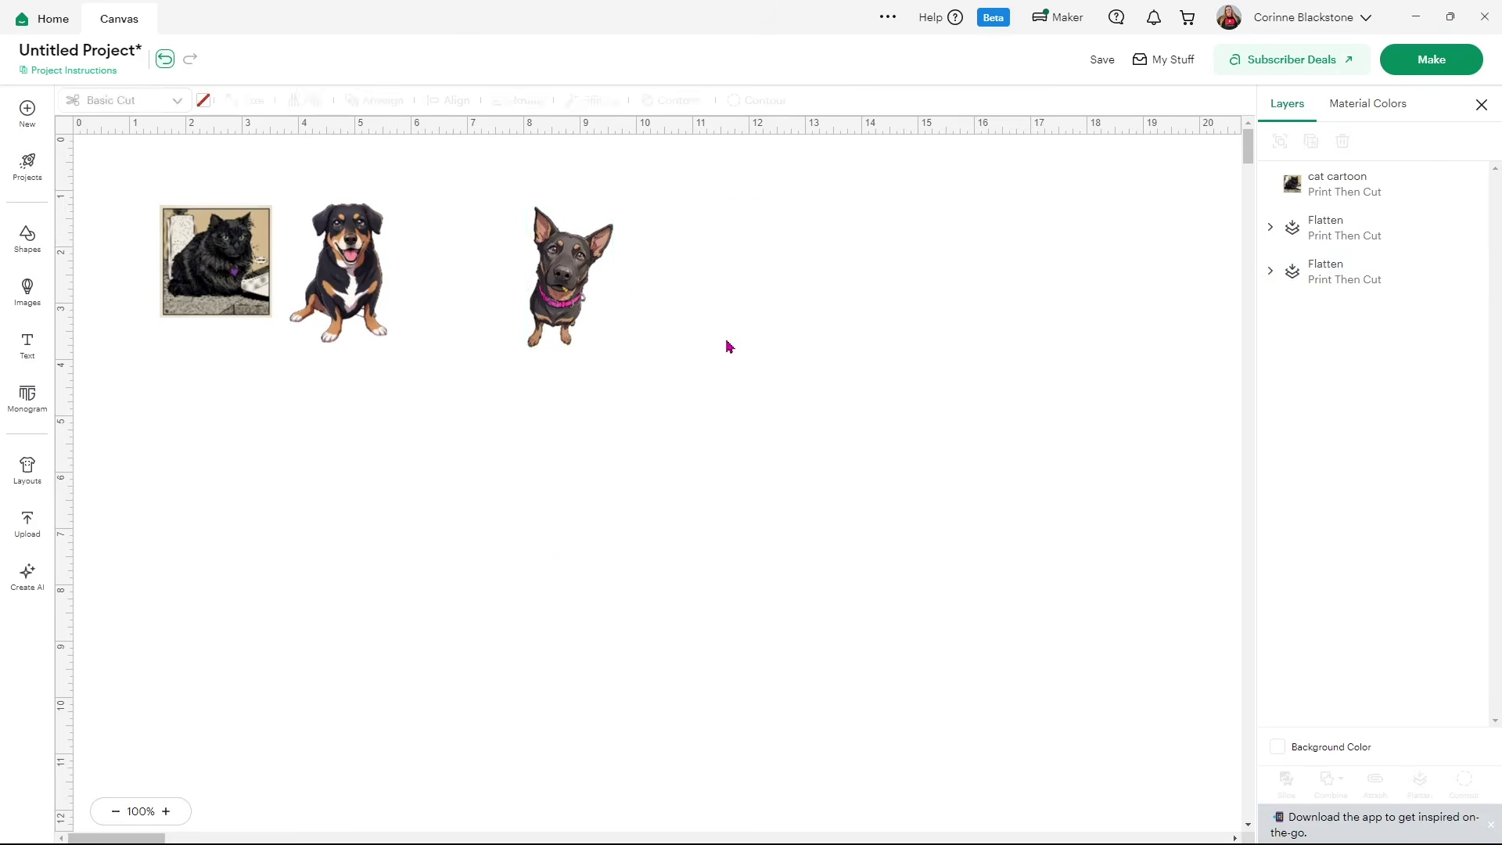
pyautogui.moveTo(569, 284); pyautogui.dragTo(445, 274)
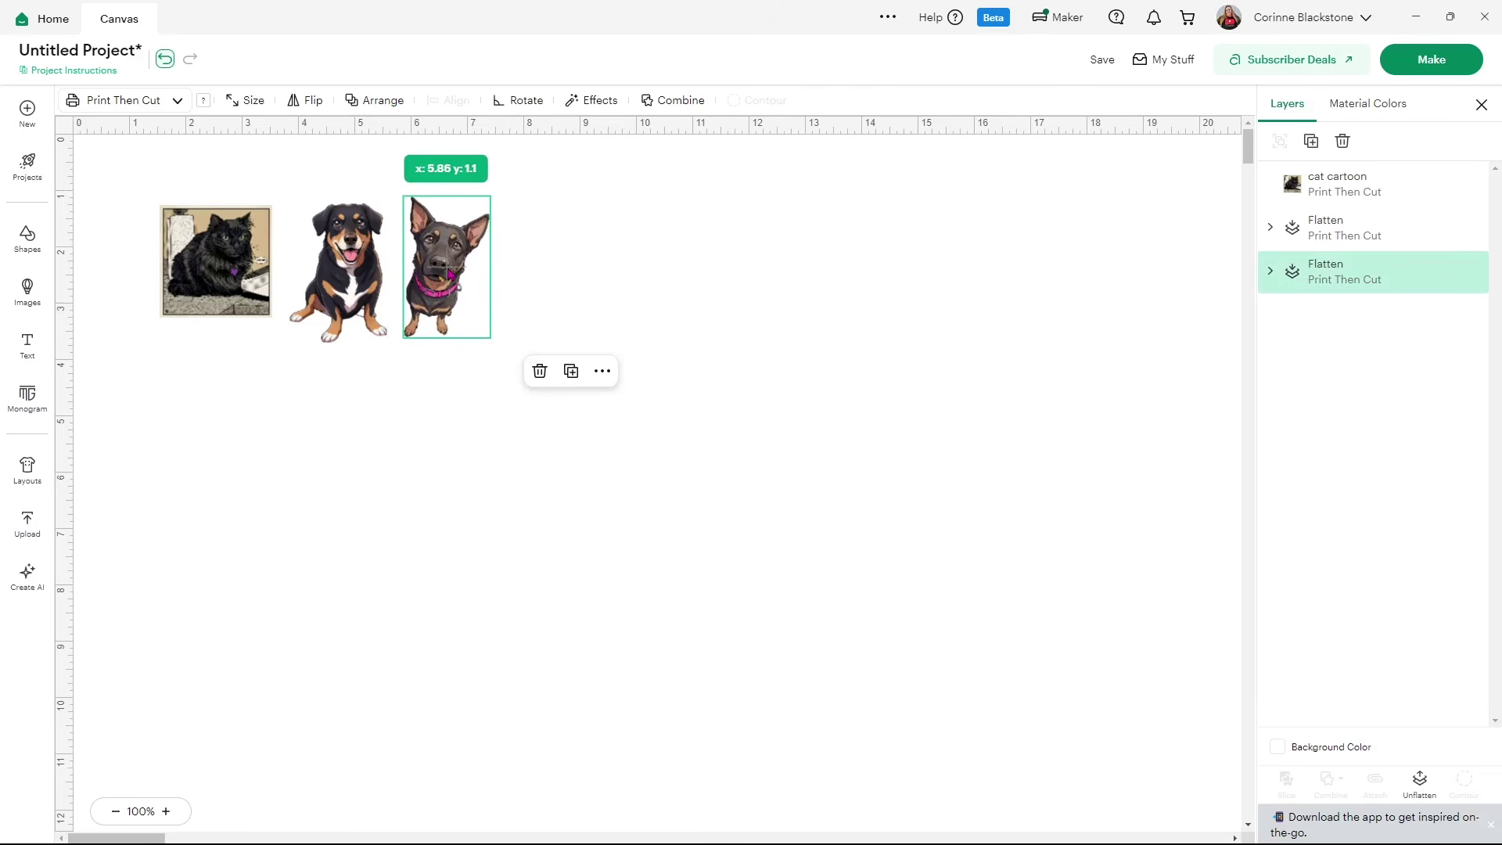
pyautogui.click(630, 449)
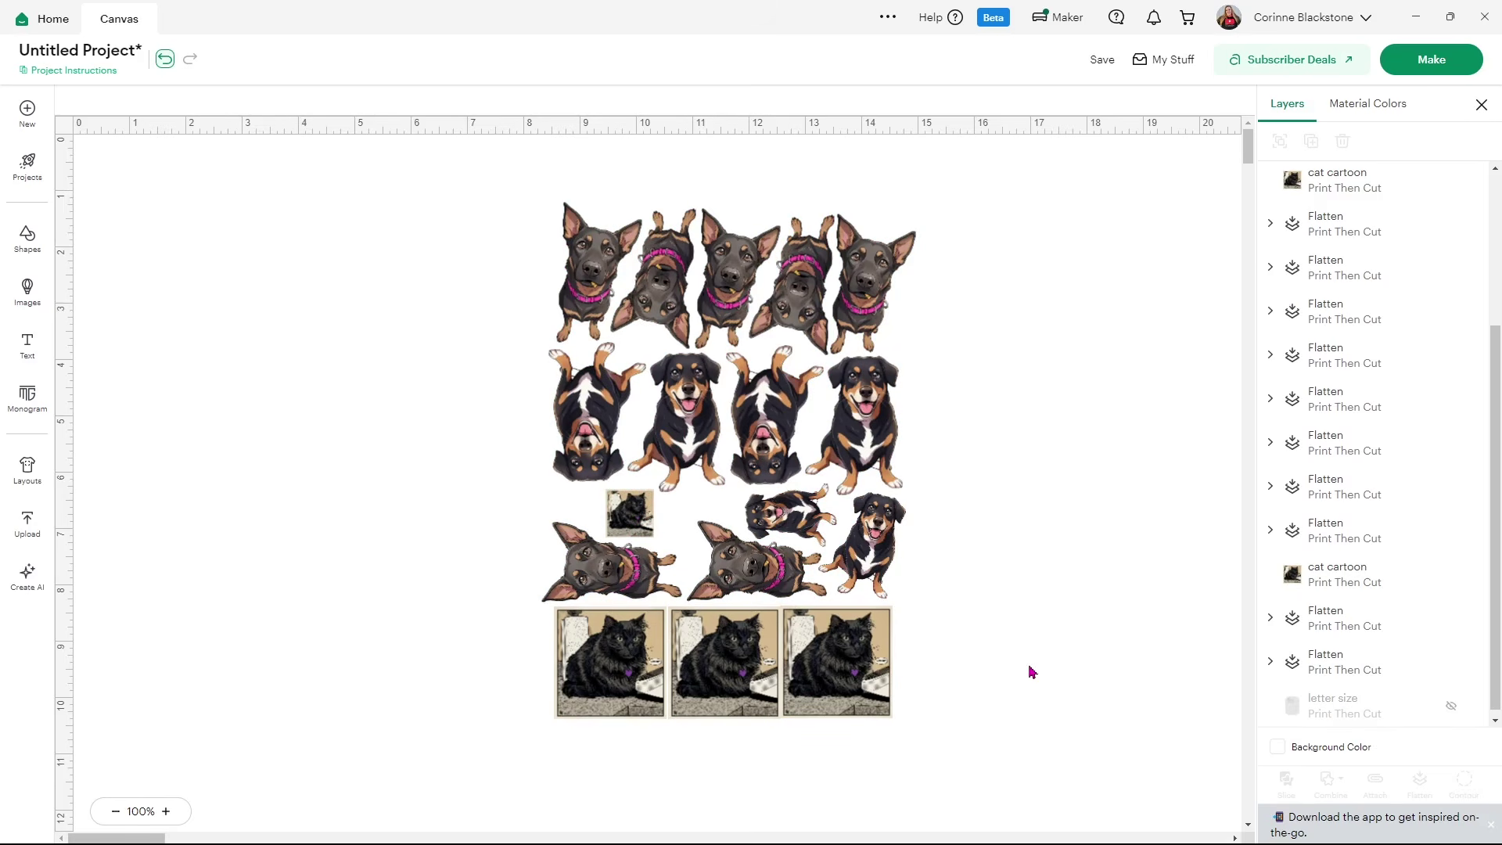
# - Attach all the arranged dog and cat stickers together so they keep their sheet layout
pyautogui.moveTo(1003, 749); pyautogui.dragTo(302, 133)
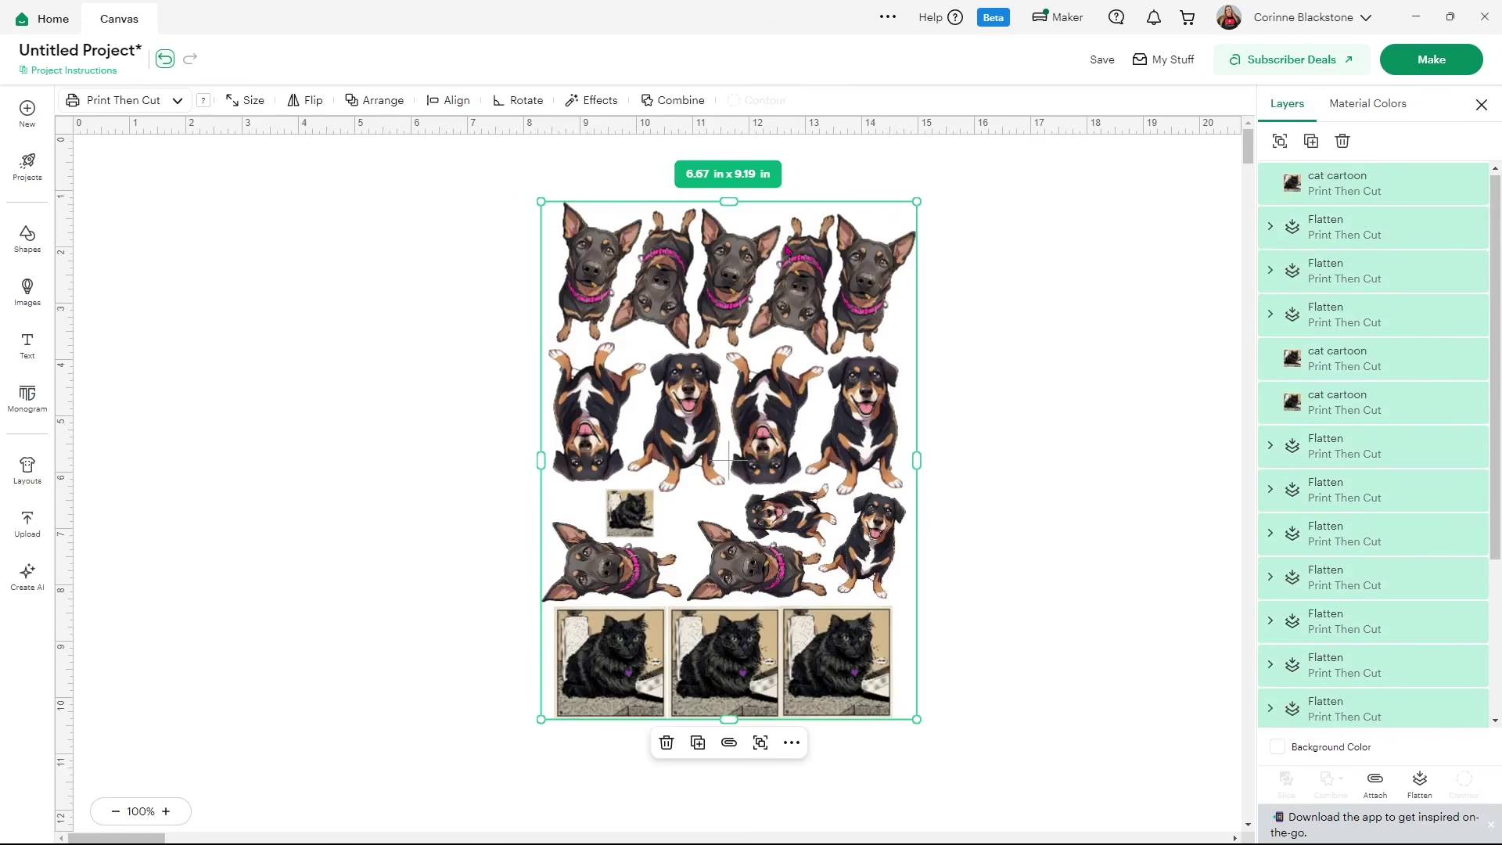
pyautogui.click(1375, 779)
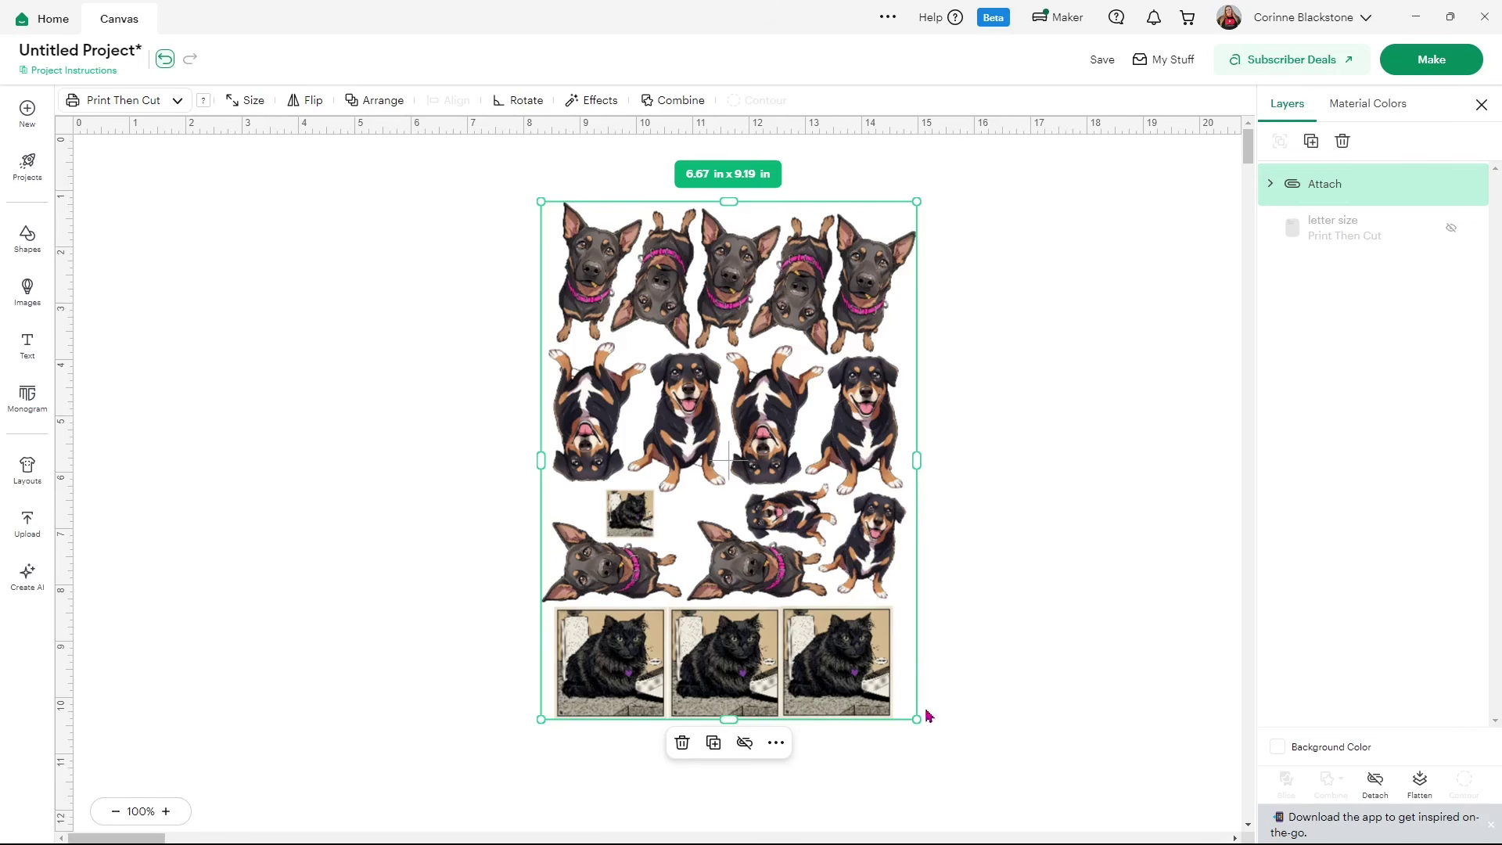
pyautogui.click(956, 739)
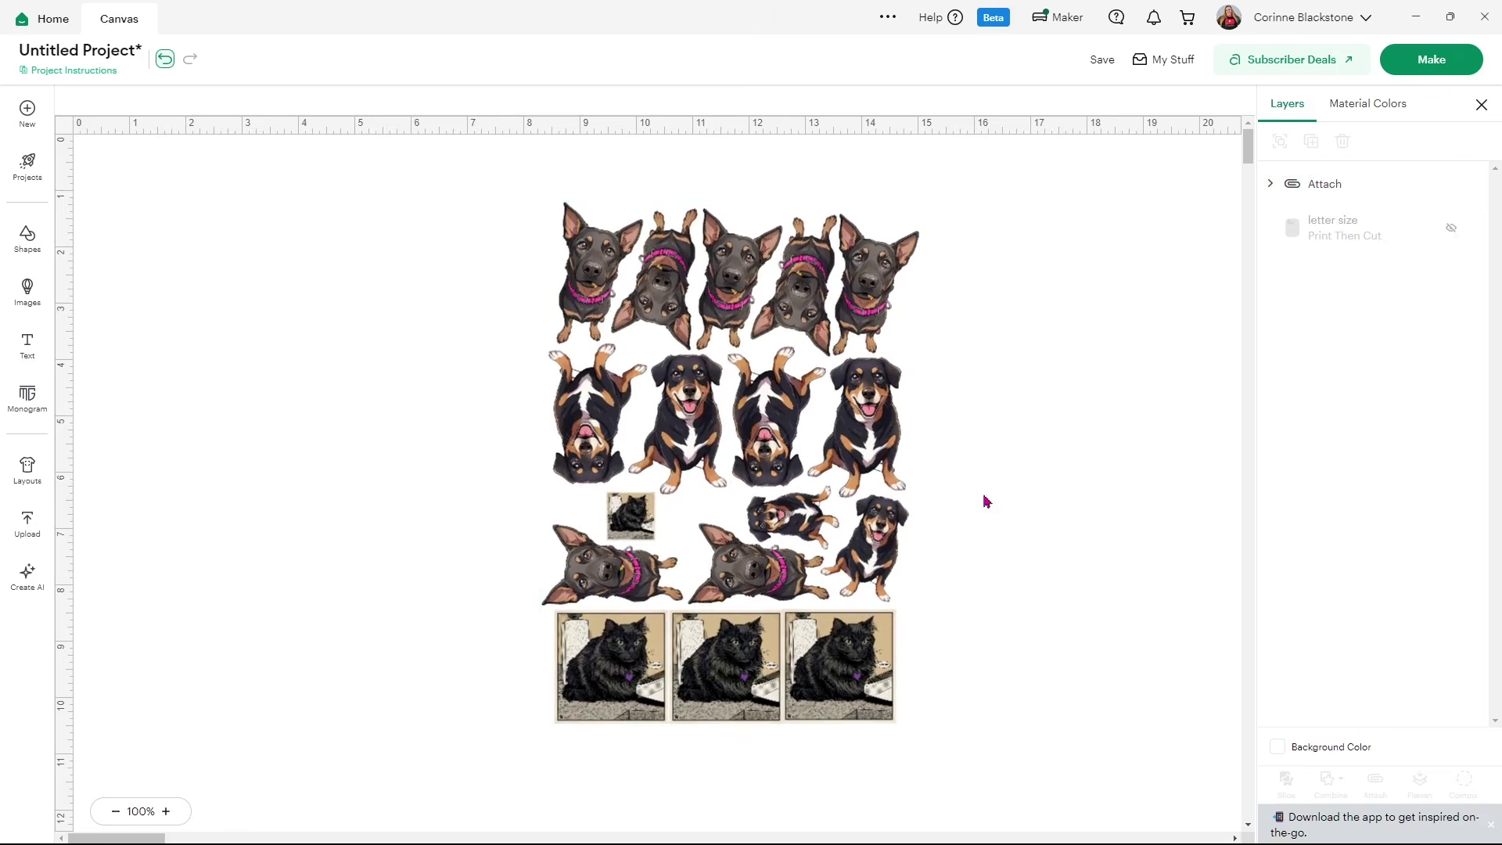
# - Save the project with the title "pet stickers"
pyautogui.click(1101, 61)
pyautogui.click(759, 117)
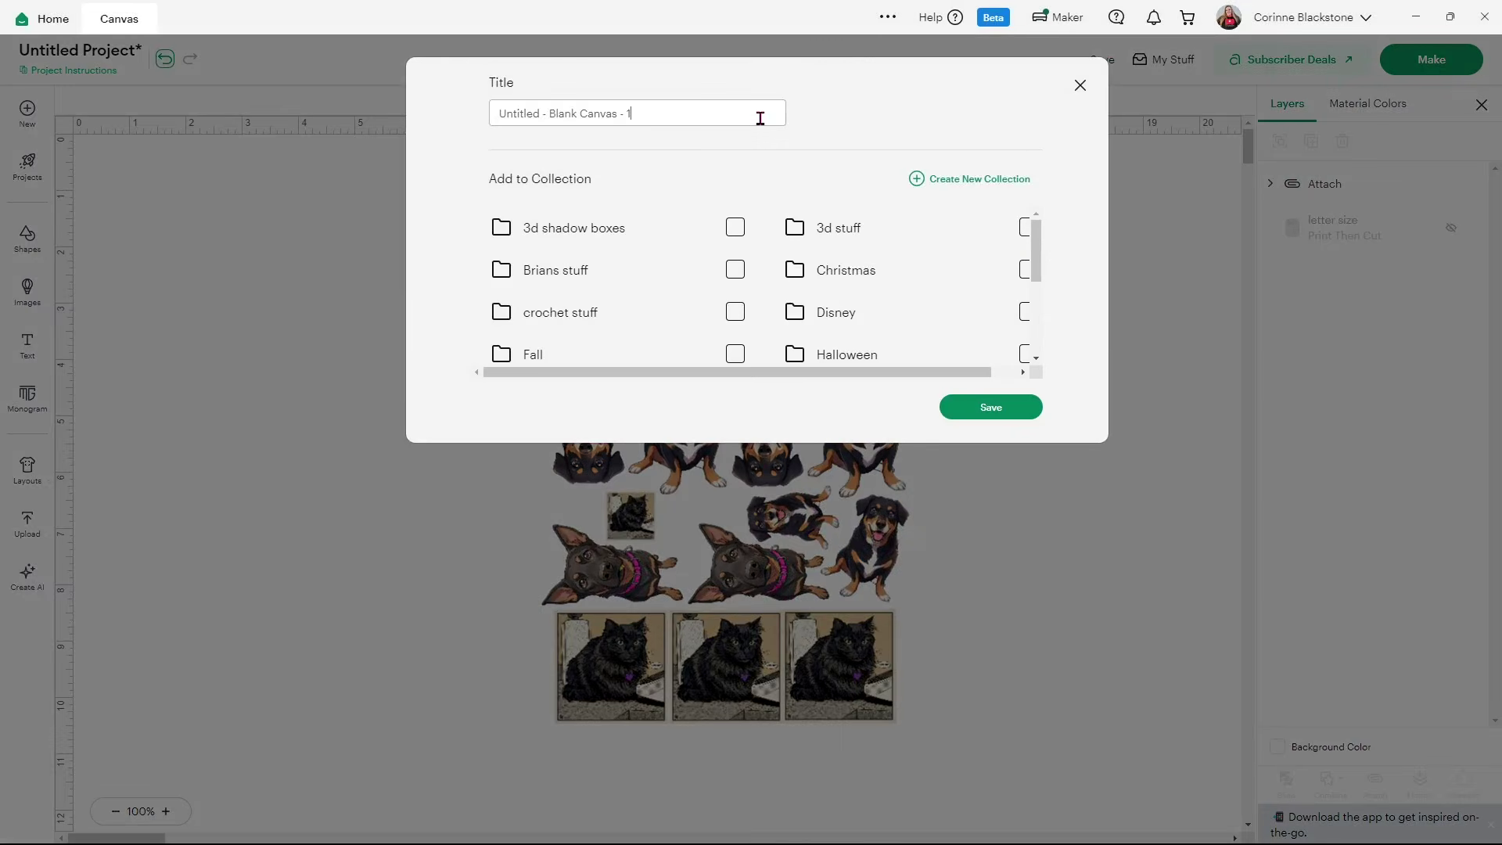
pyautogui.moveTo(756, 117); pyautogui.dragTo(354, 114)
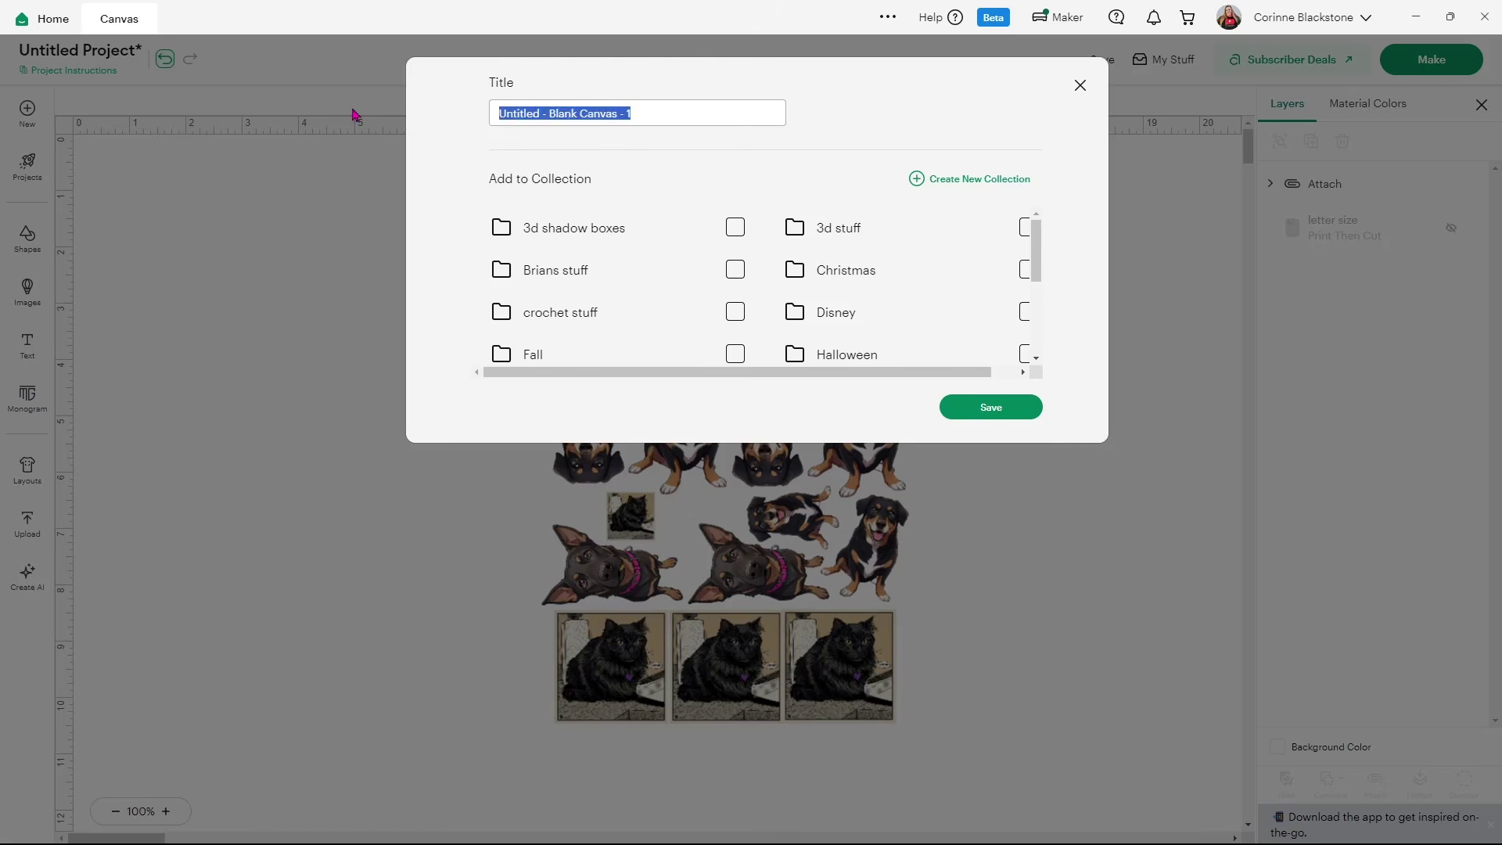
pyautogui.write('pert')
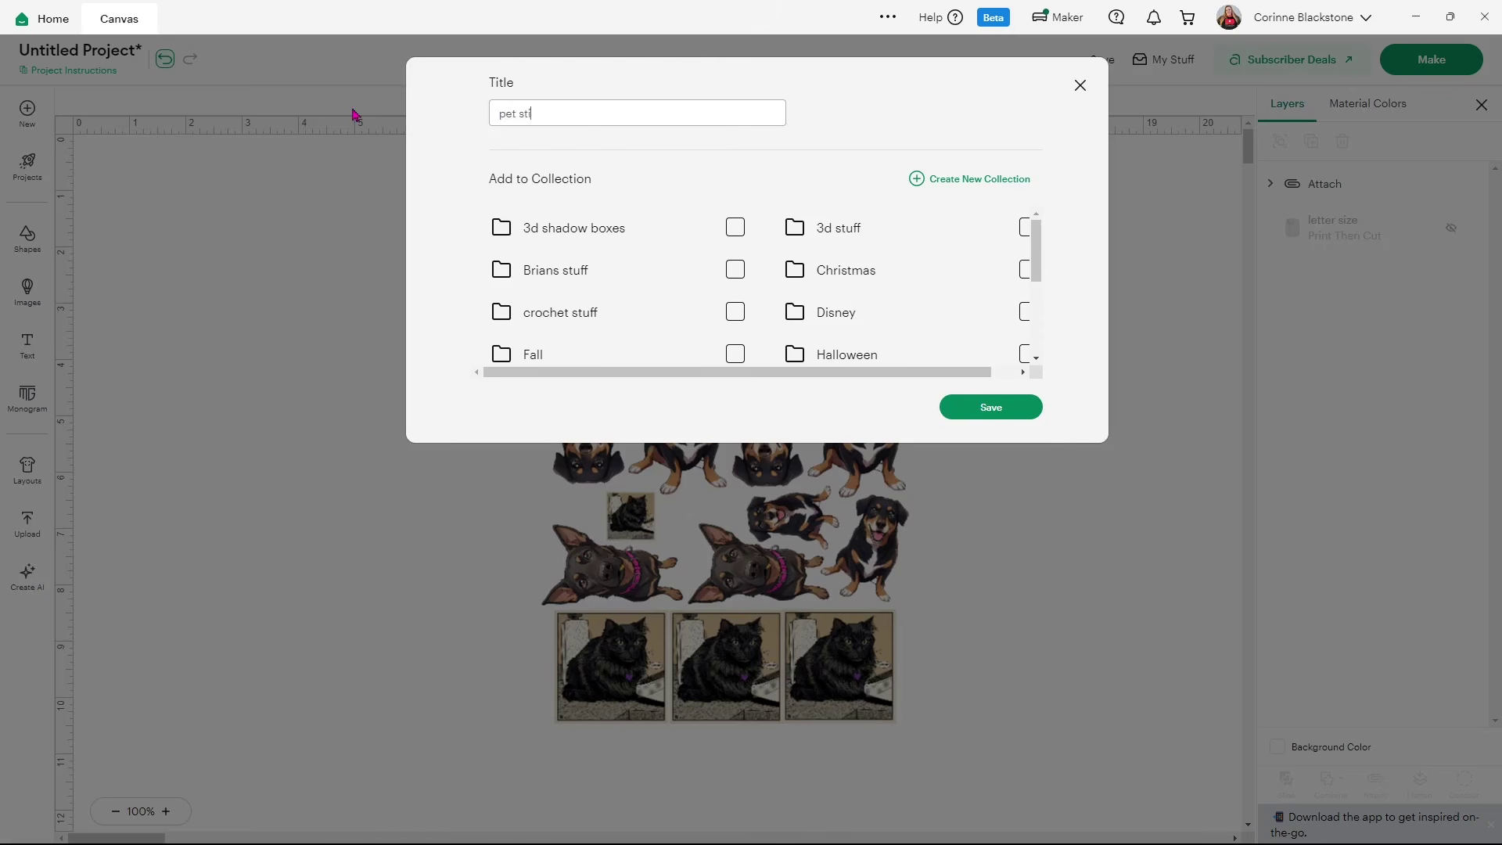
pyautogui.click(1012, 415)
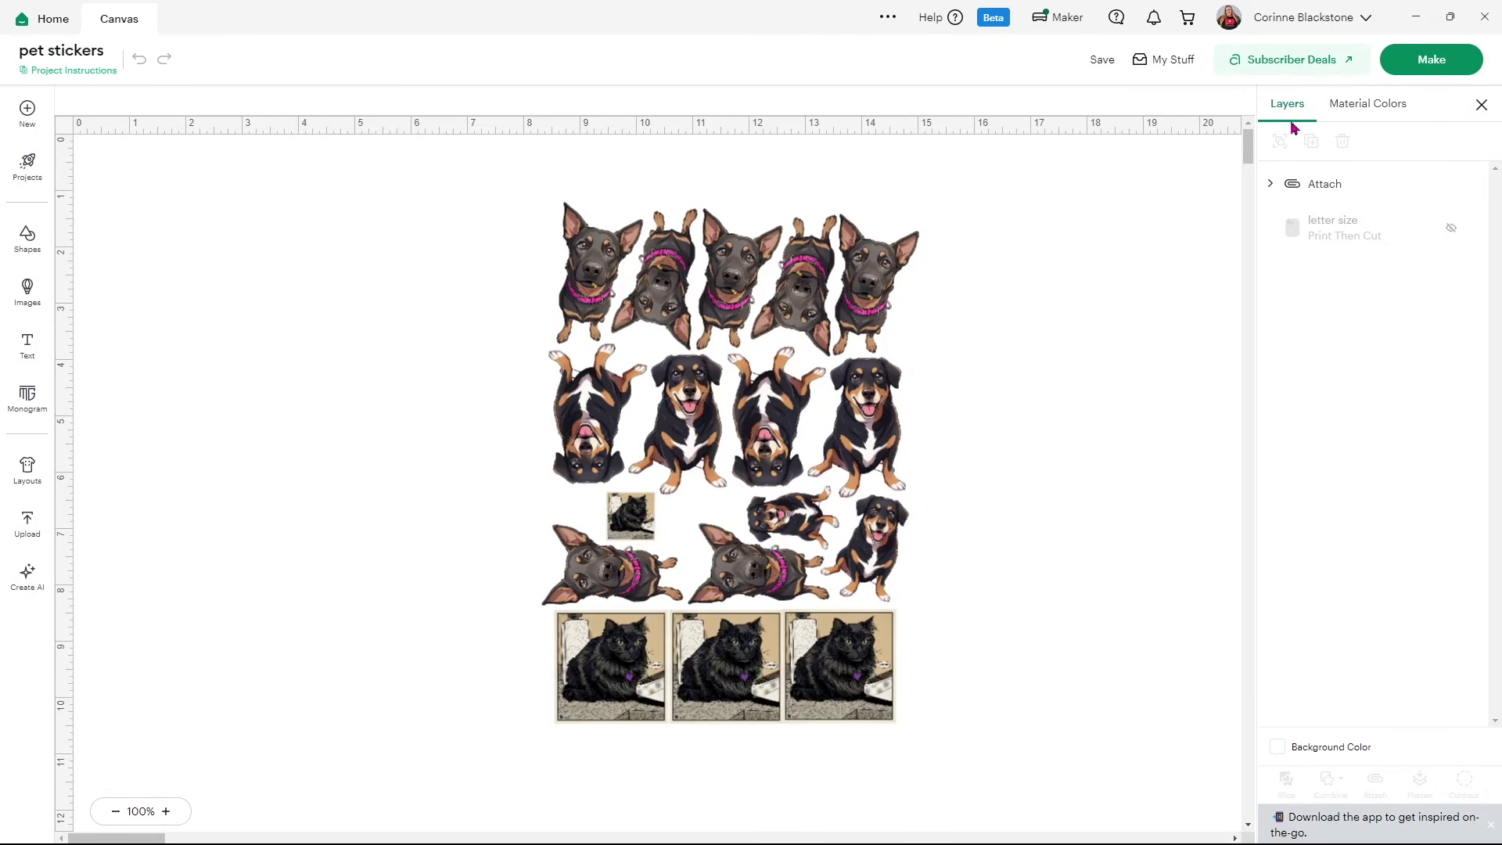
# - Send the sticker sheet to Make on its 8.5 x 11 in mat and proceed through the sensor marks notice to the print setup
pyautogui.click(1417, 61)
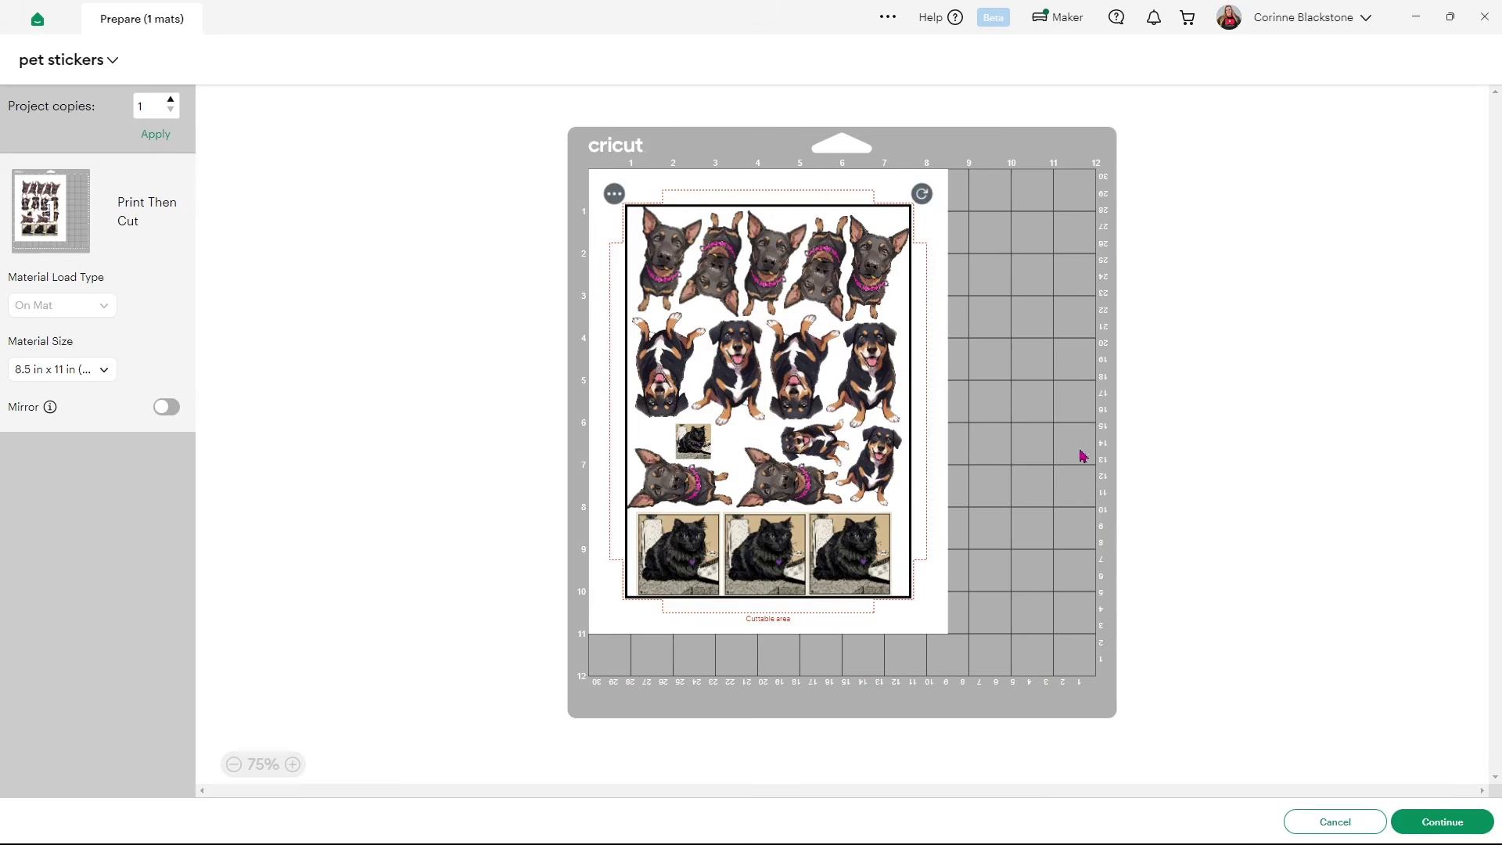
pyautogui.click(1414, 821)
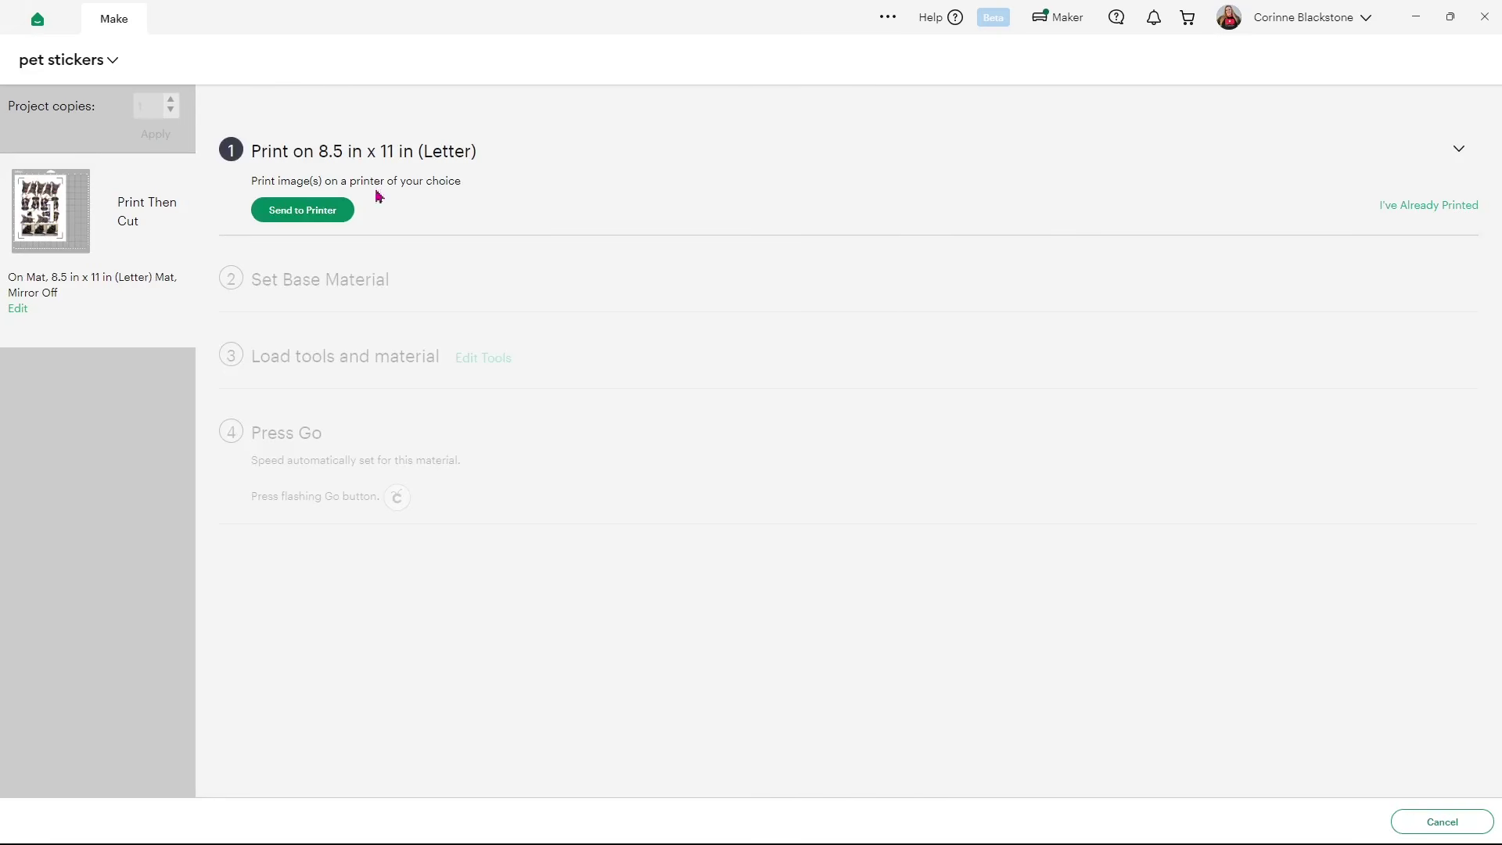
pyautogui.moveTo(69, 213)
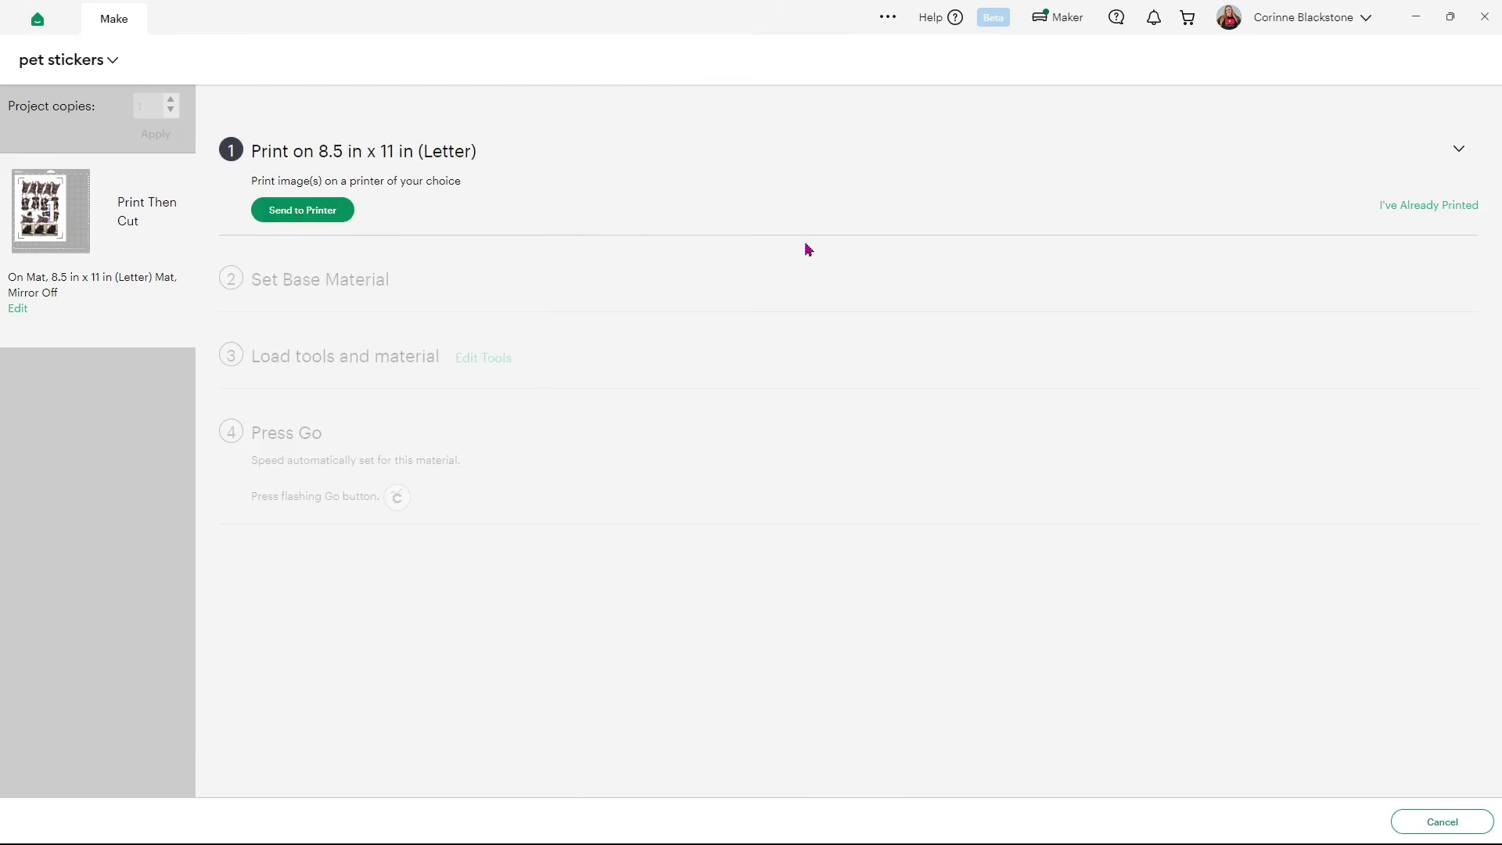
pyautogui.click(344, 211)
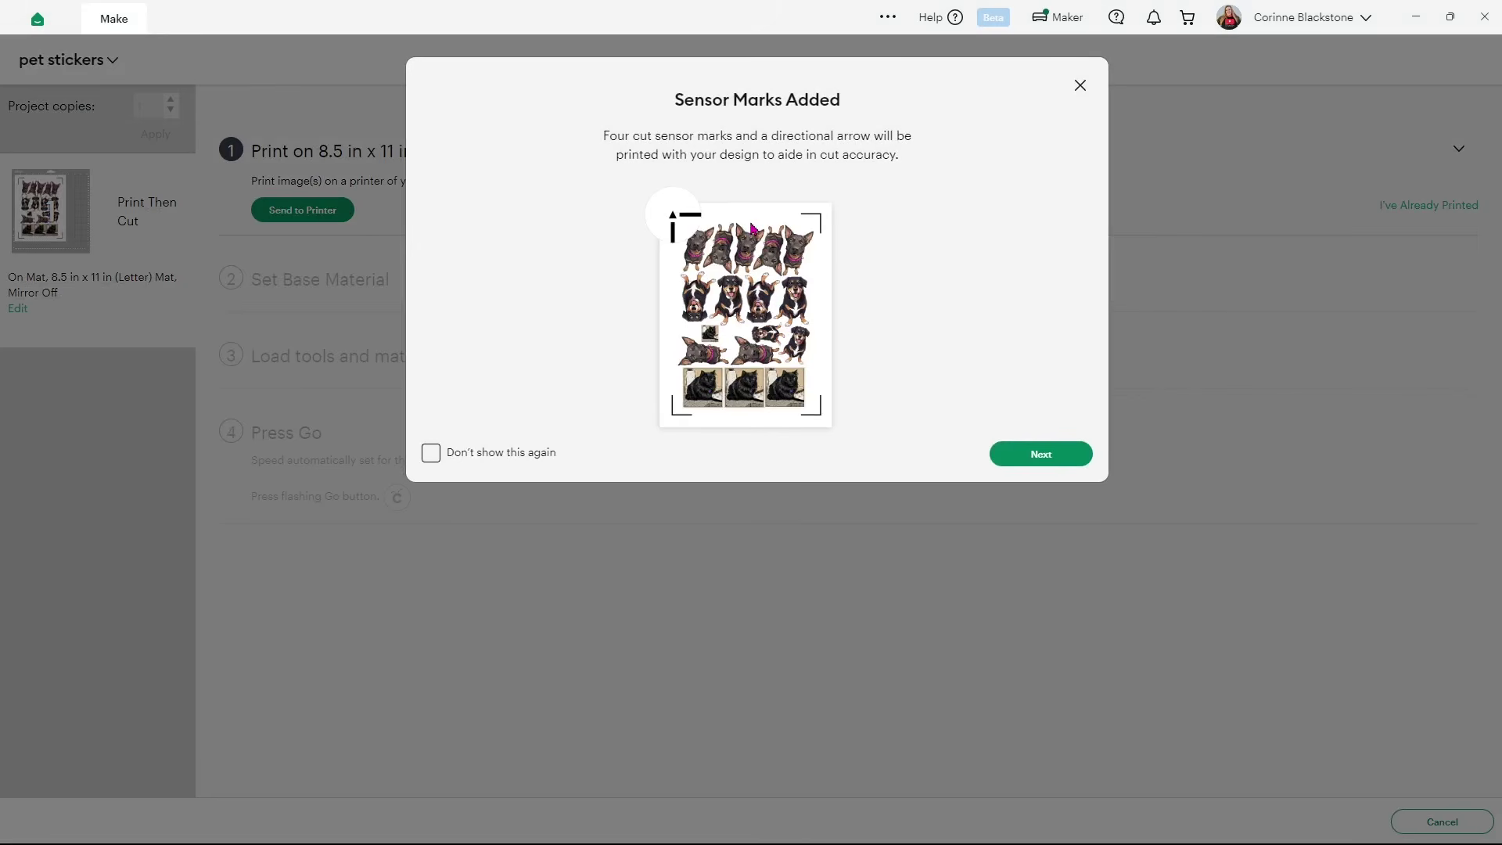
pyautogui.click(1039, 452)
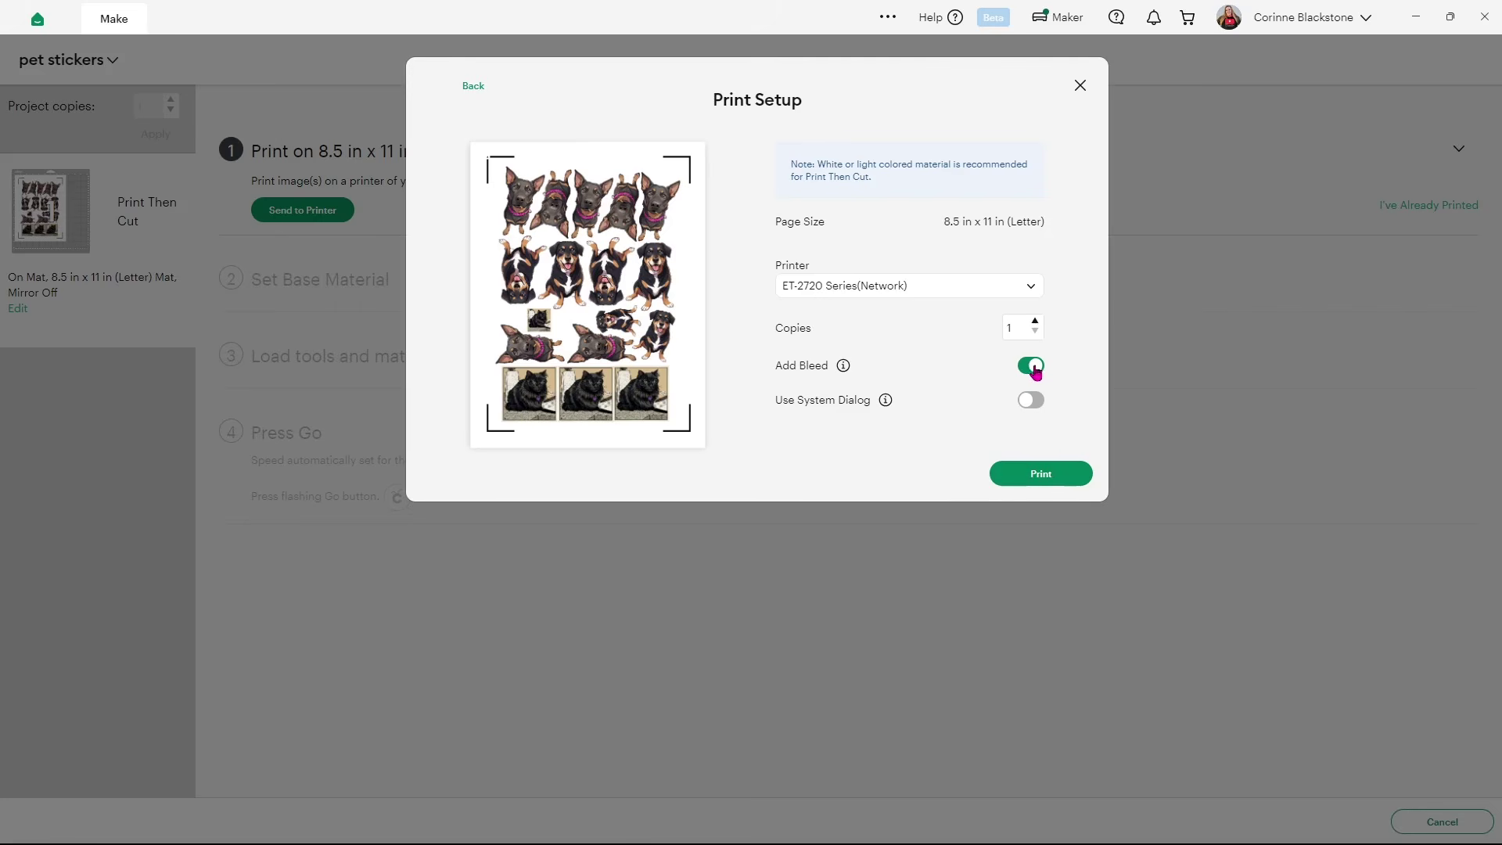
# - Turn off Add Bleed, turn on Use System Dialog, and start the print to bring up the system print dialog
pyautogui.click(1037, 367)
pyautogui.click(1029, 399)
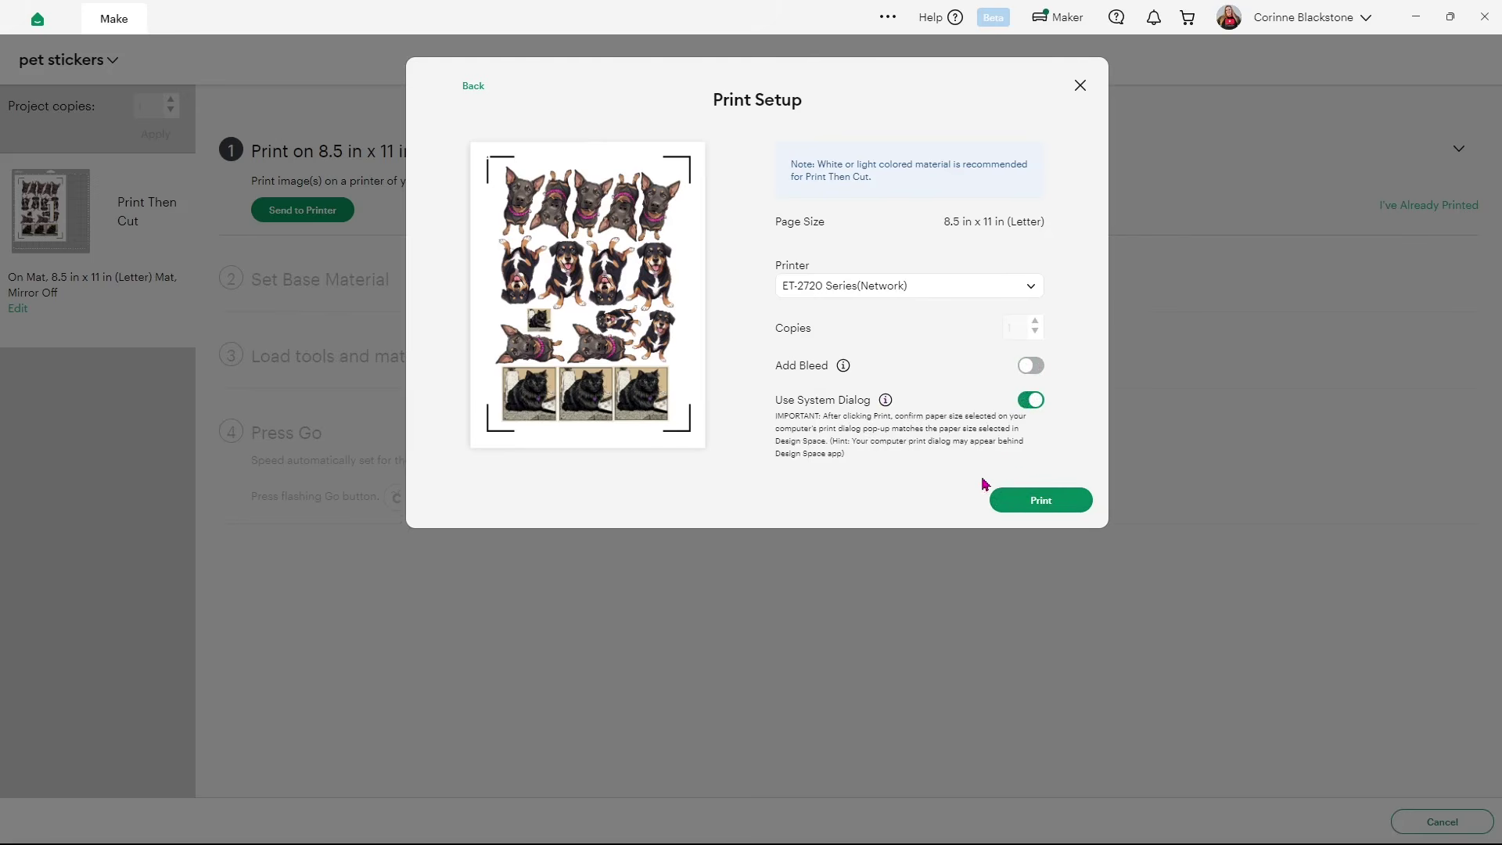
pyautogui.click(1008, 503)
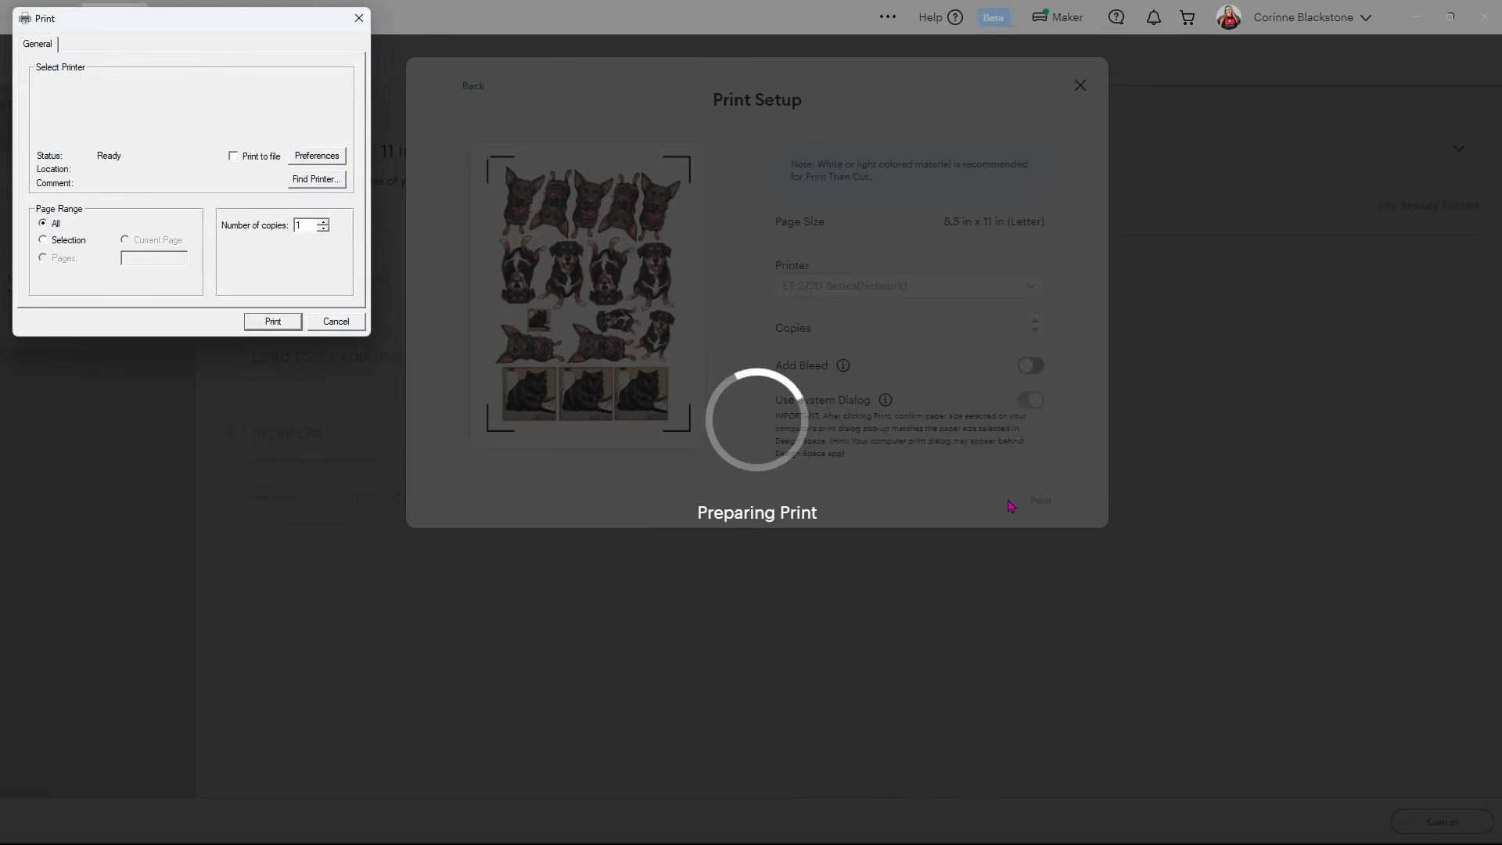
# - In the ET-2720 printer's preferences, set the paper type to Presentation Paper Matte, the quality to High, and the output to Color
pyautogui.moveTo(242, 22); pyautogui.dragTo(794, 270)
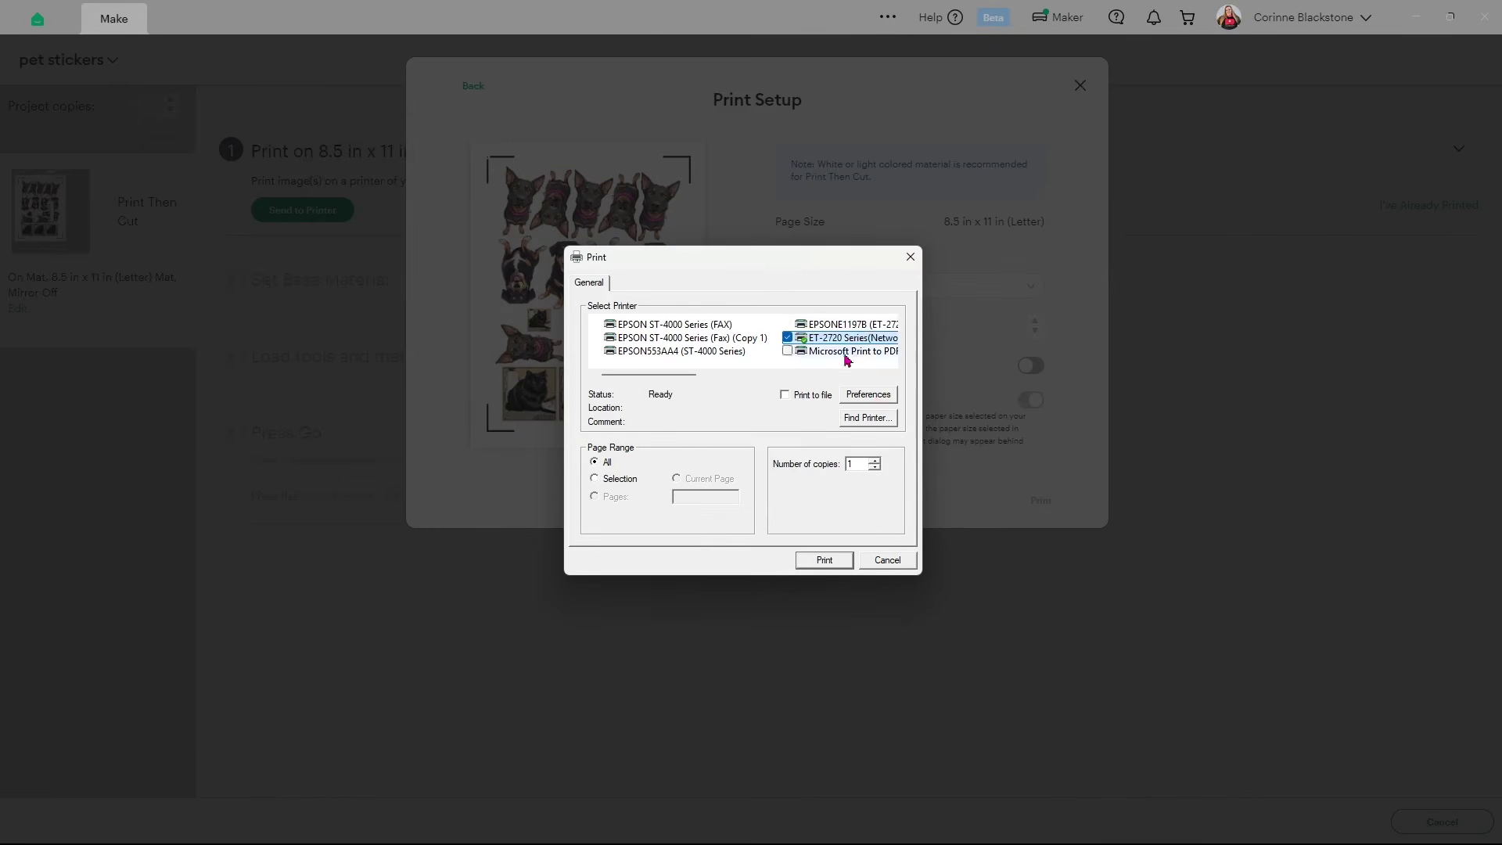
pyautogui.click(867, 395)
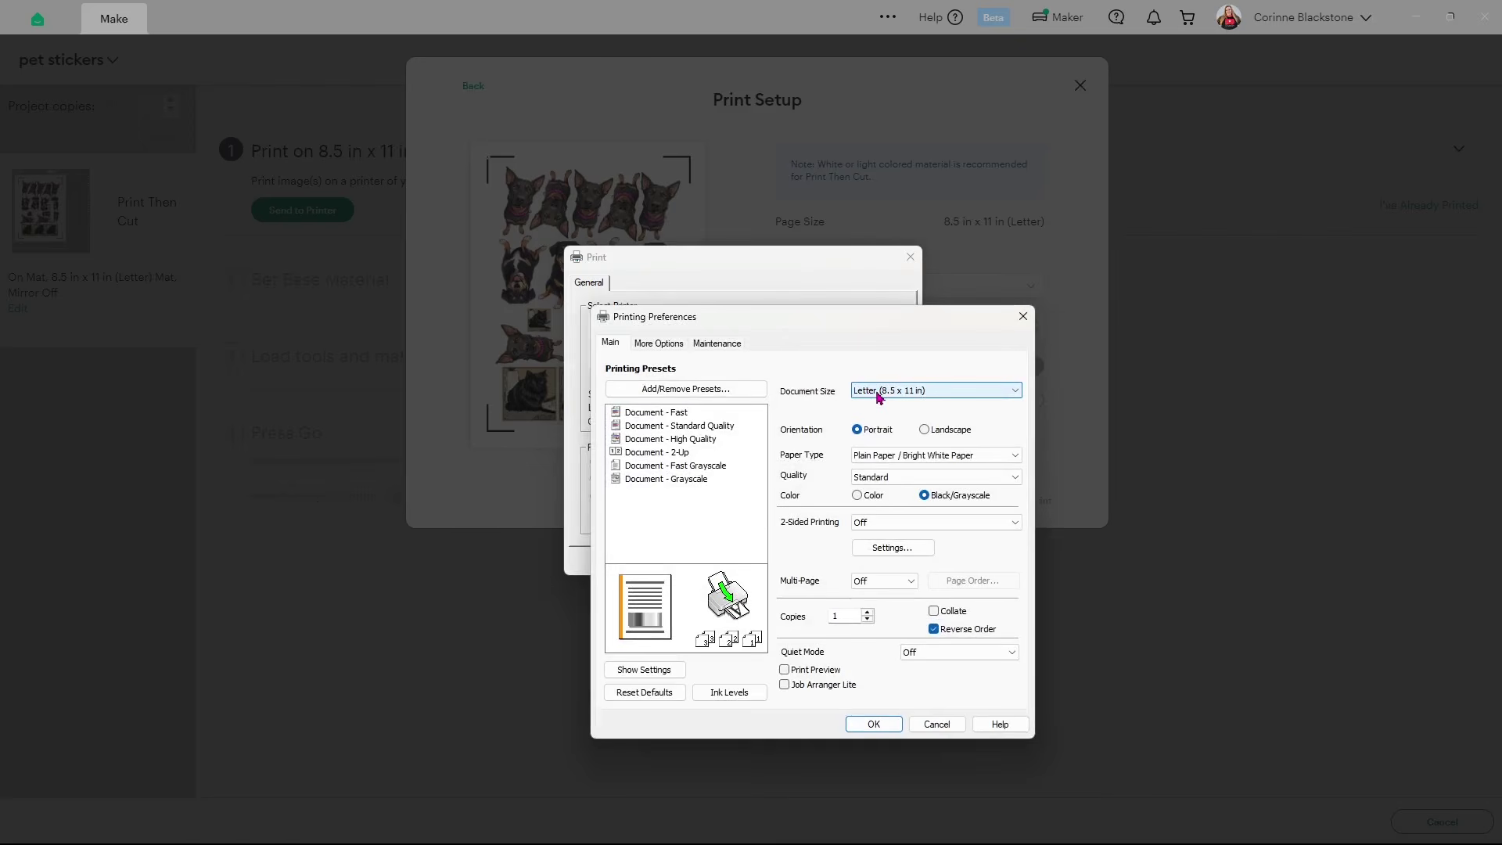
pyautogui.click(879, 457)
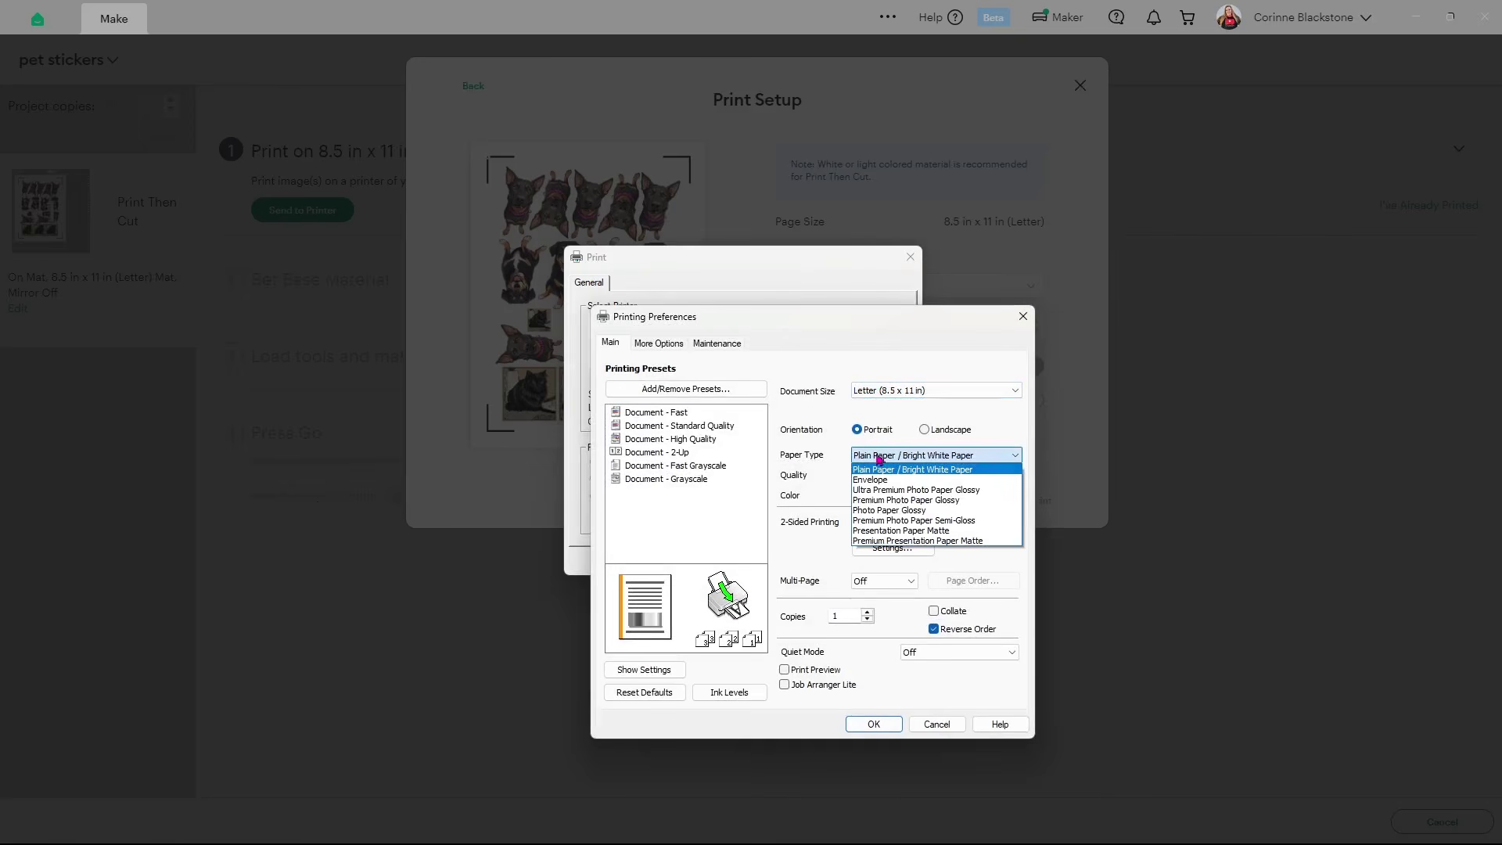
pyautogui.click(892, 531)
pyautogui.click(884, 478)
pyautogui.click(879, 503)
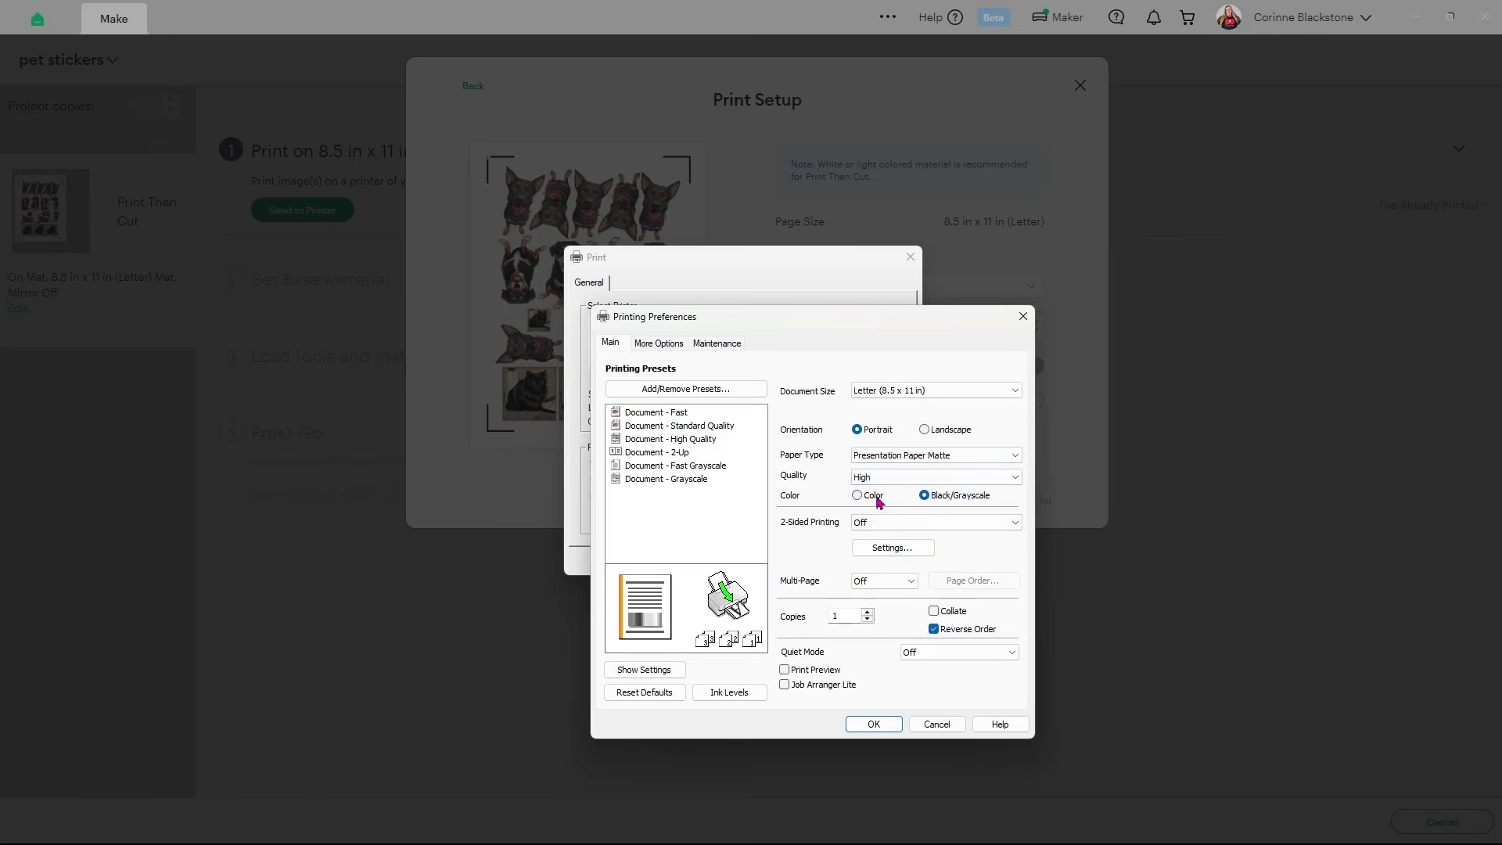
pyautogui.click(857, 496)
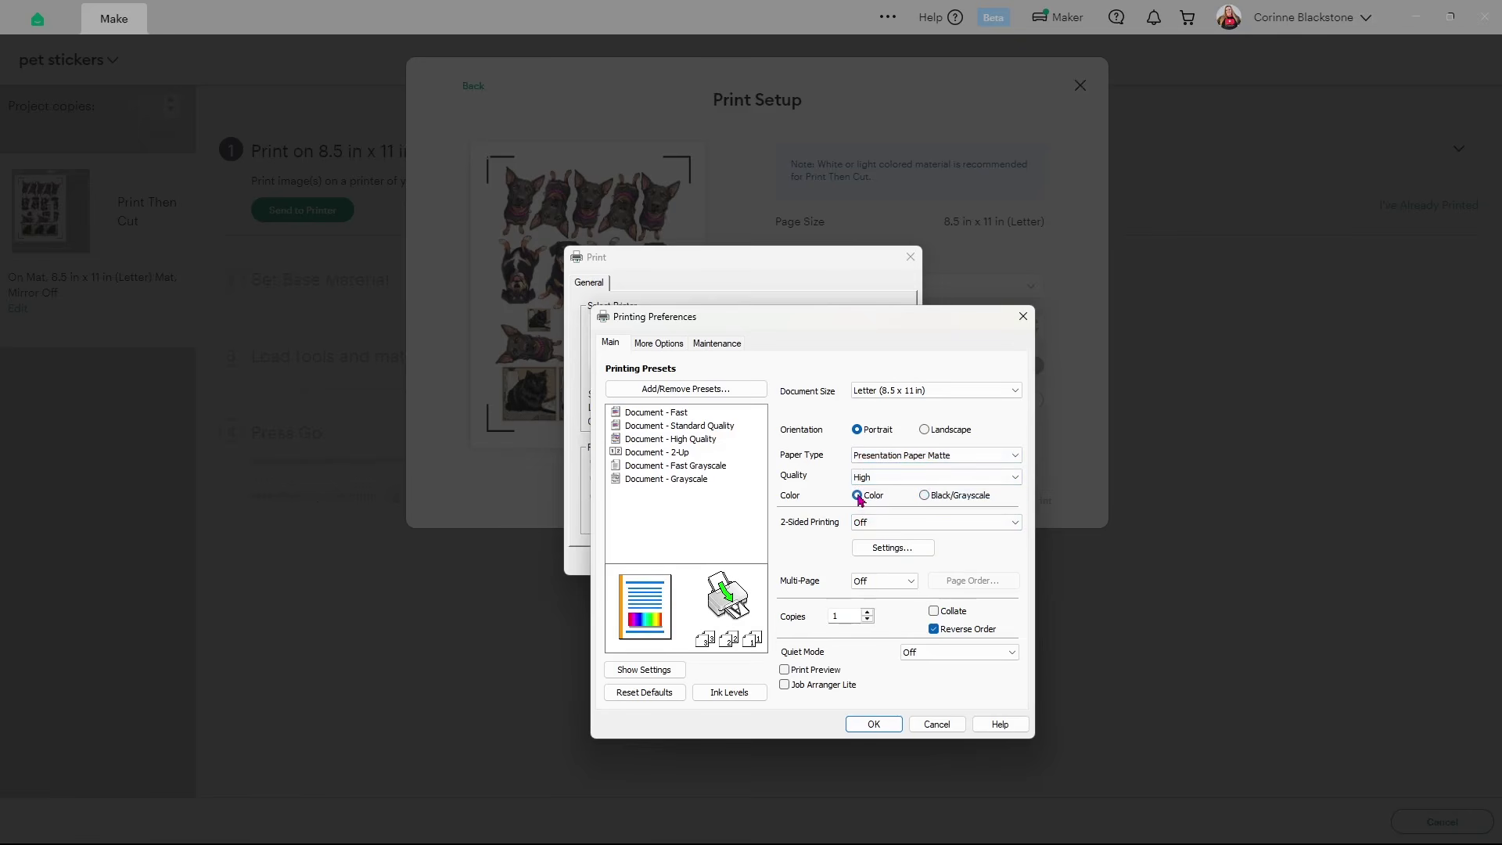
# - Disable High Speed printing in the printer's additional settings and accept the preferences
pyautogui.click(659, 344)
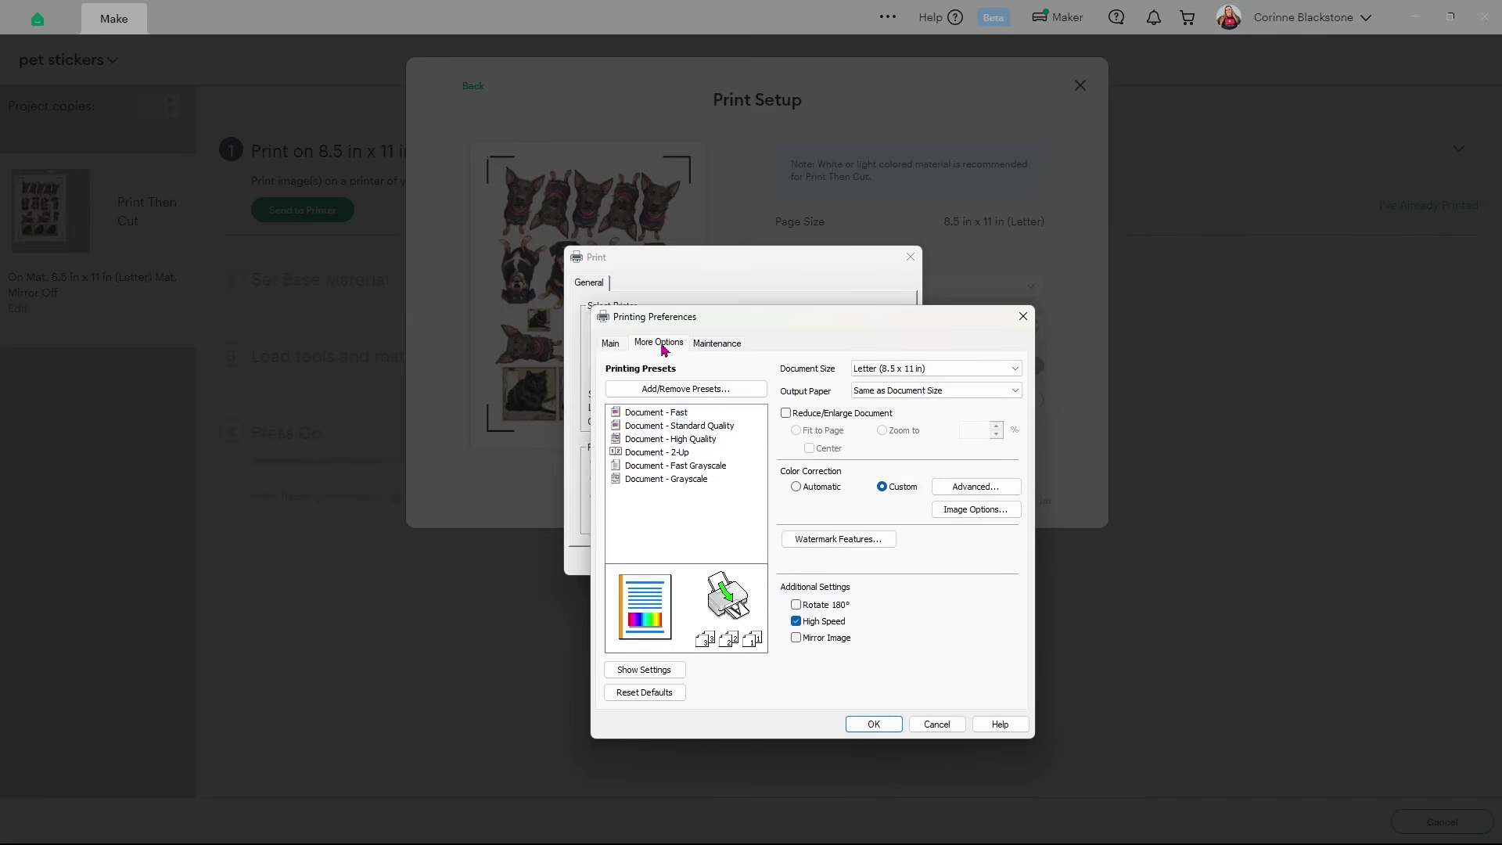
pyautogui.click(797, 622)
pyautogui.click(867, 723)
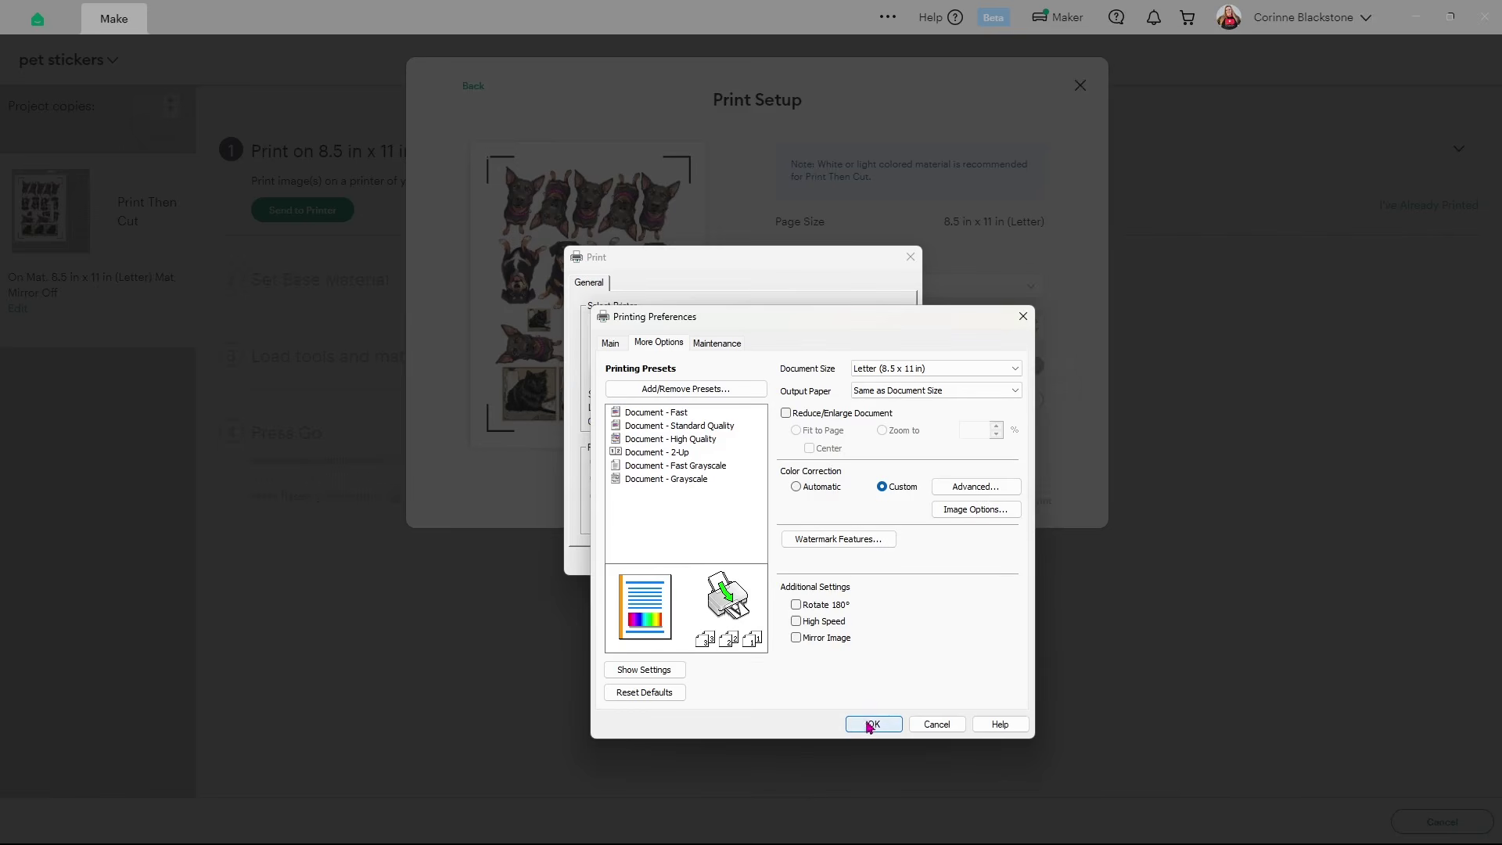